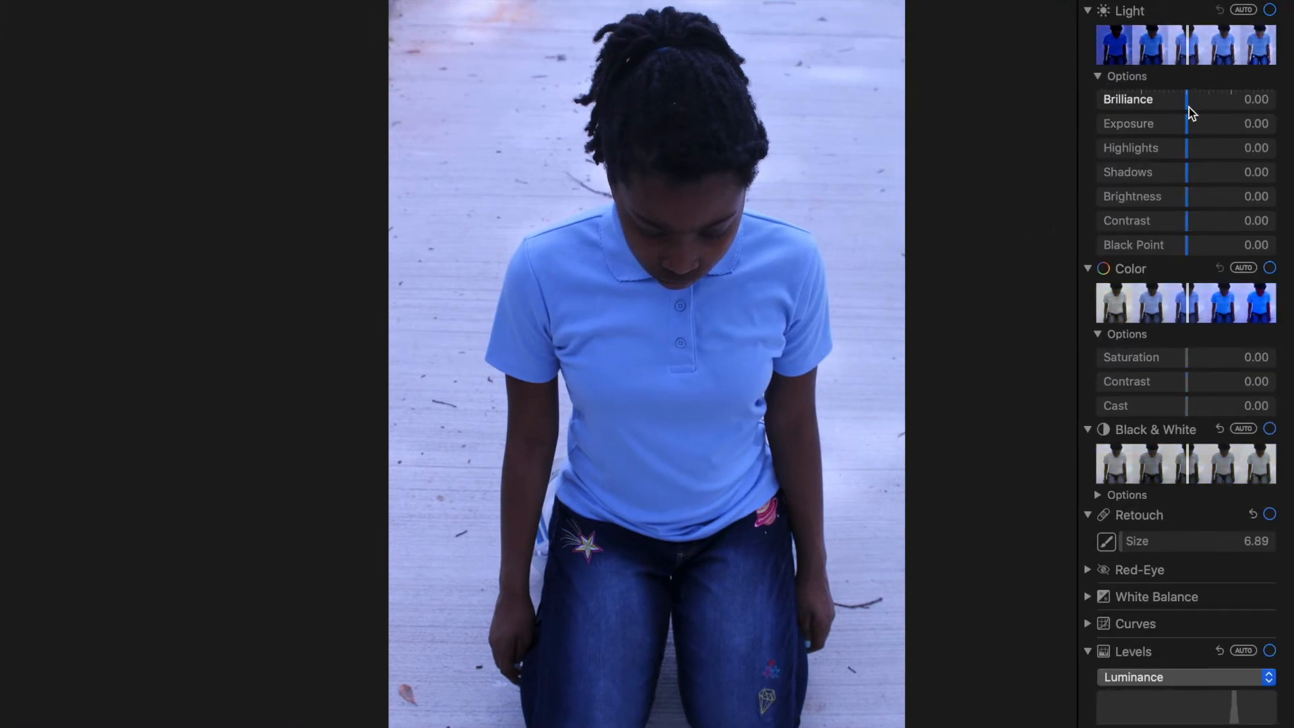
click(1099, 338)
click(1098, 338)
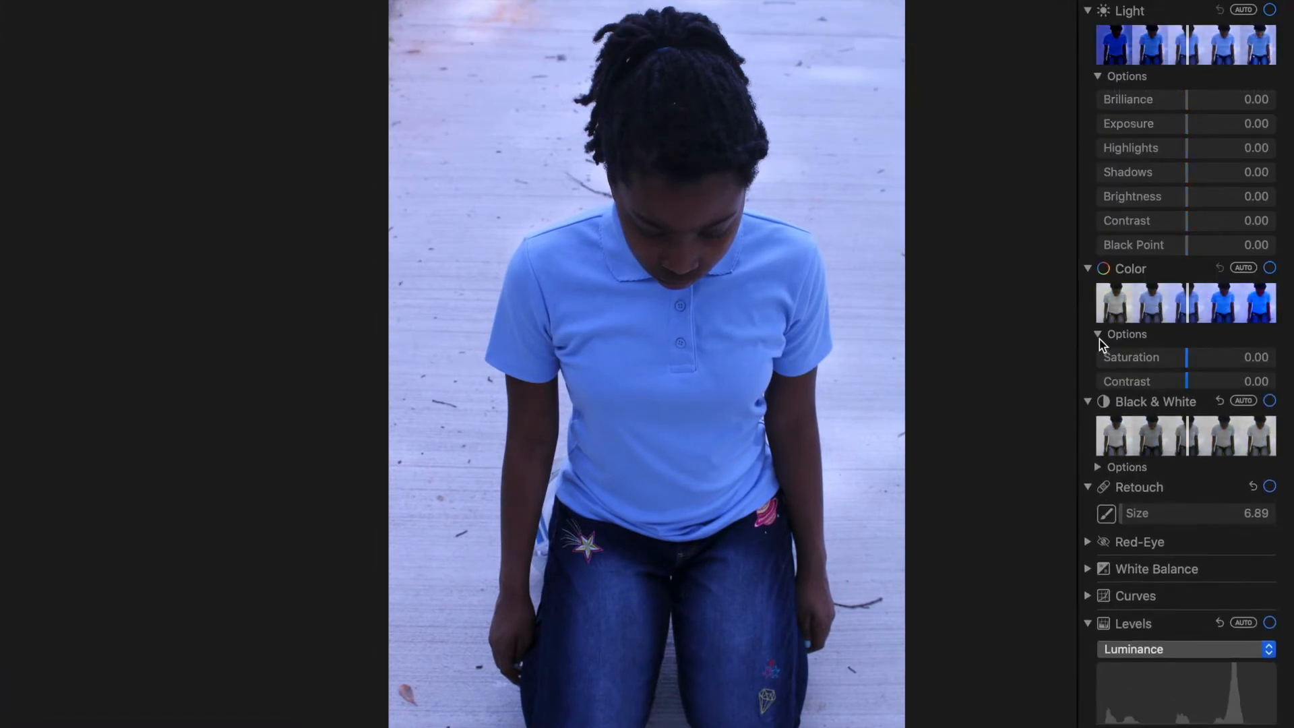
scroll(1155, 479, down, 3)
scroll(1154, 478, up, 3)
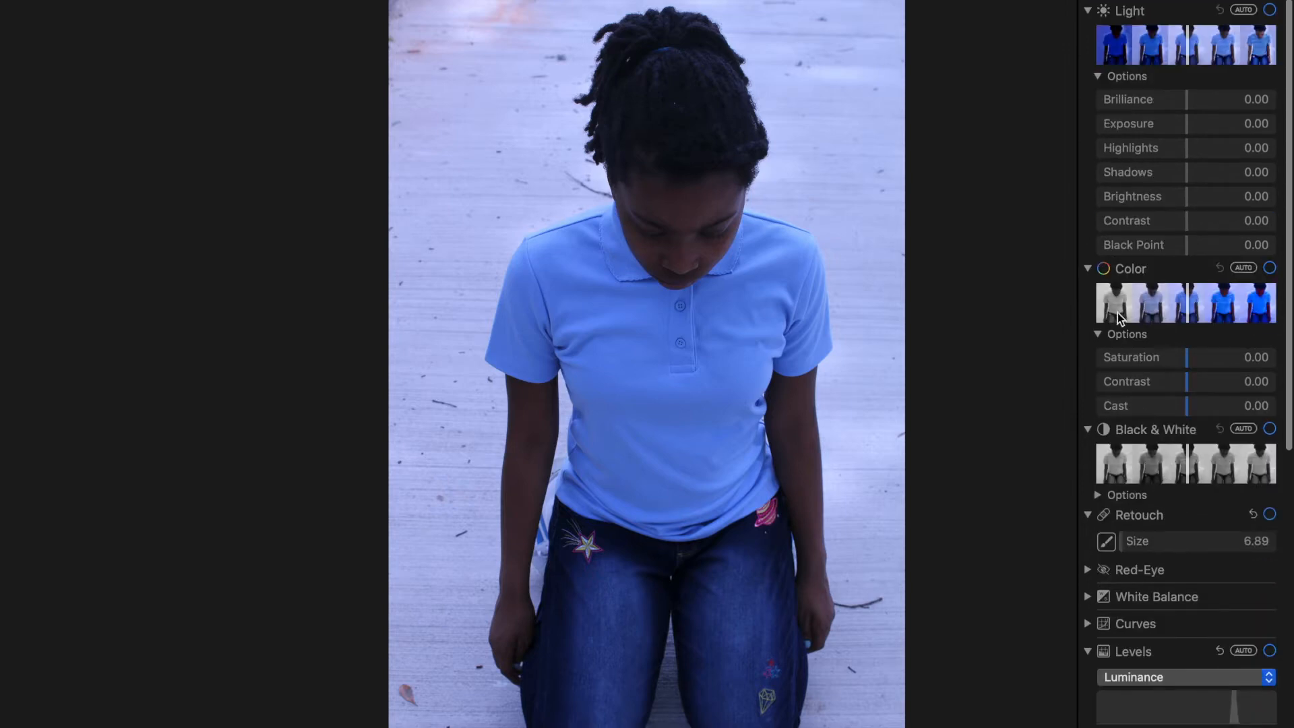
On the kneeling portrait, set Exposure to -0.06, Highlights to 0.15 and Shadows to -0.10, and slightly raise light Contrast and color Saturation
drag(1183, 124, 1185, 206)
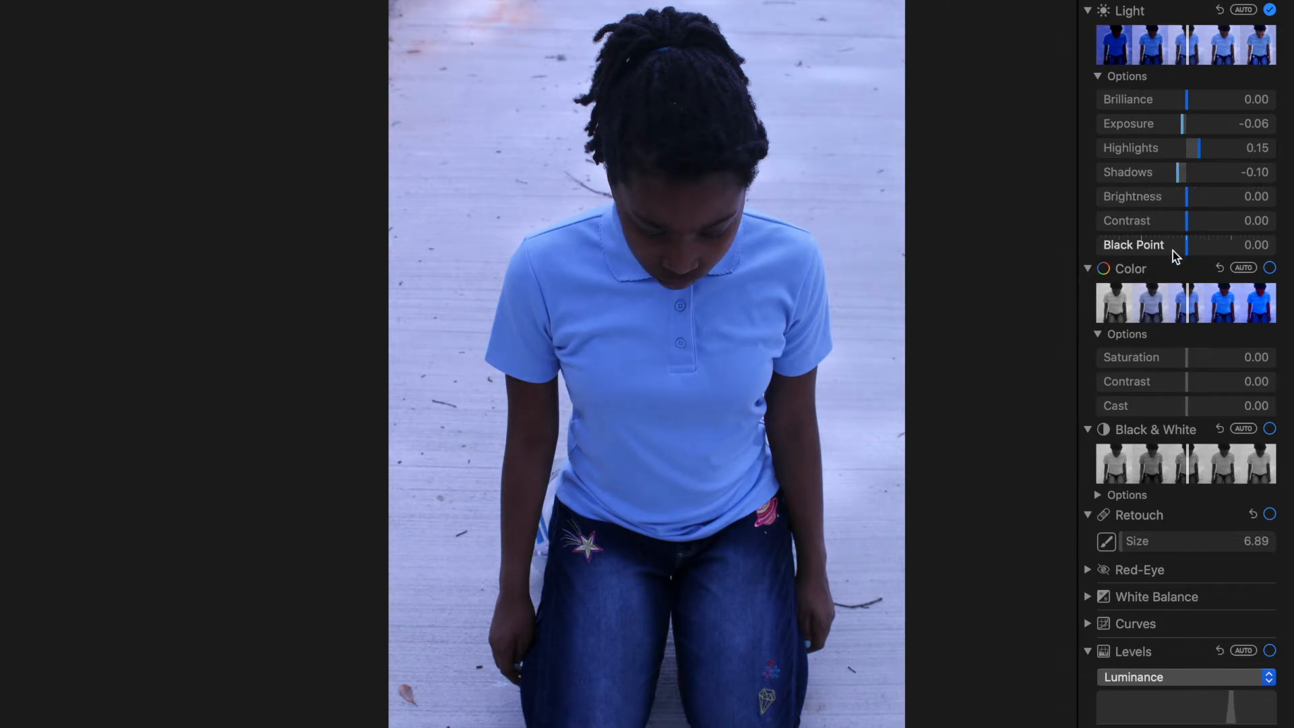
drag(1187, 230, 1190, 231)
mouse_move(1186, 361)
mouse_down()
mouse_move(1158, 369)
mouse_move(1190, 362)
mouse_up()
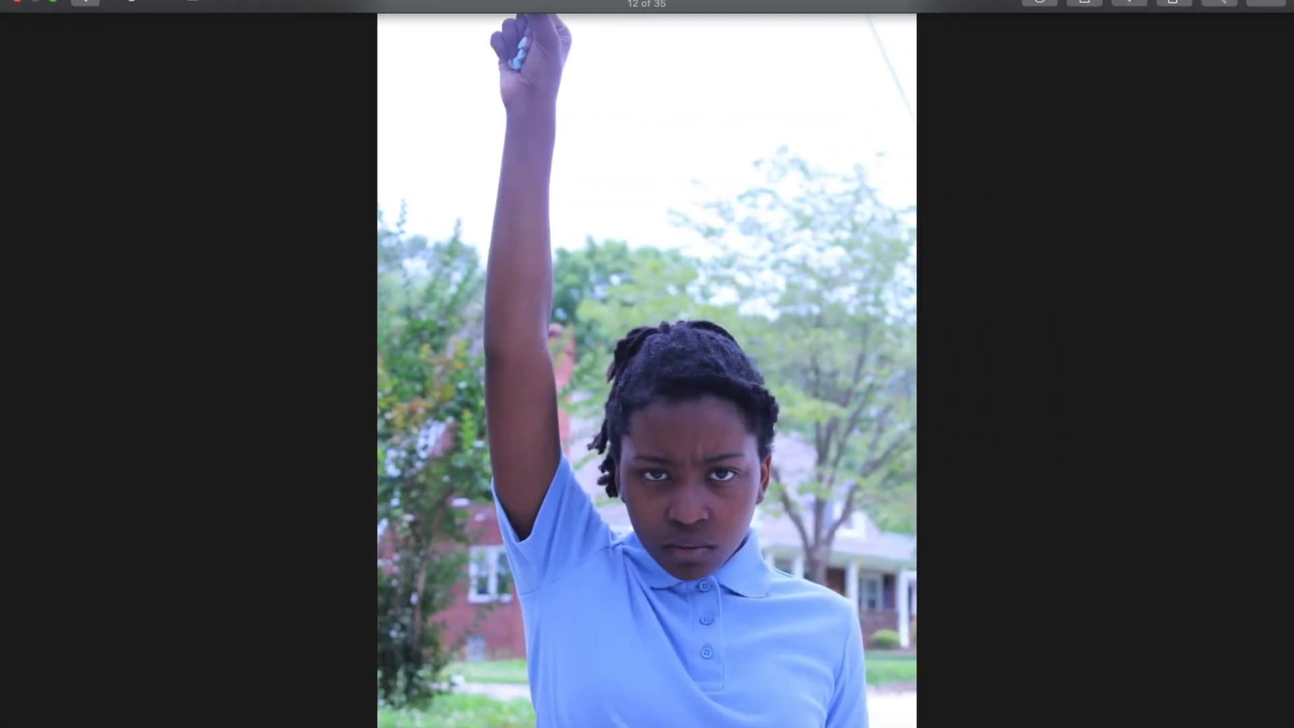
Edit the raised-fist portrait, fine-tuning its light from Exposure through Contrast and its color Saturation and Contrast
click(1276, 4)
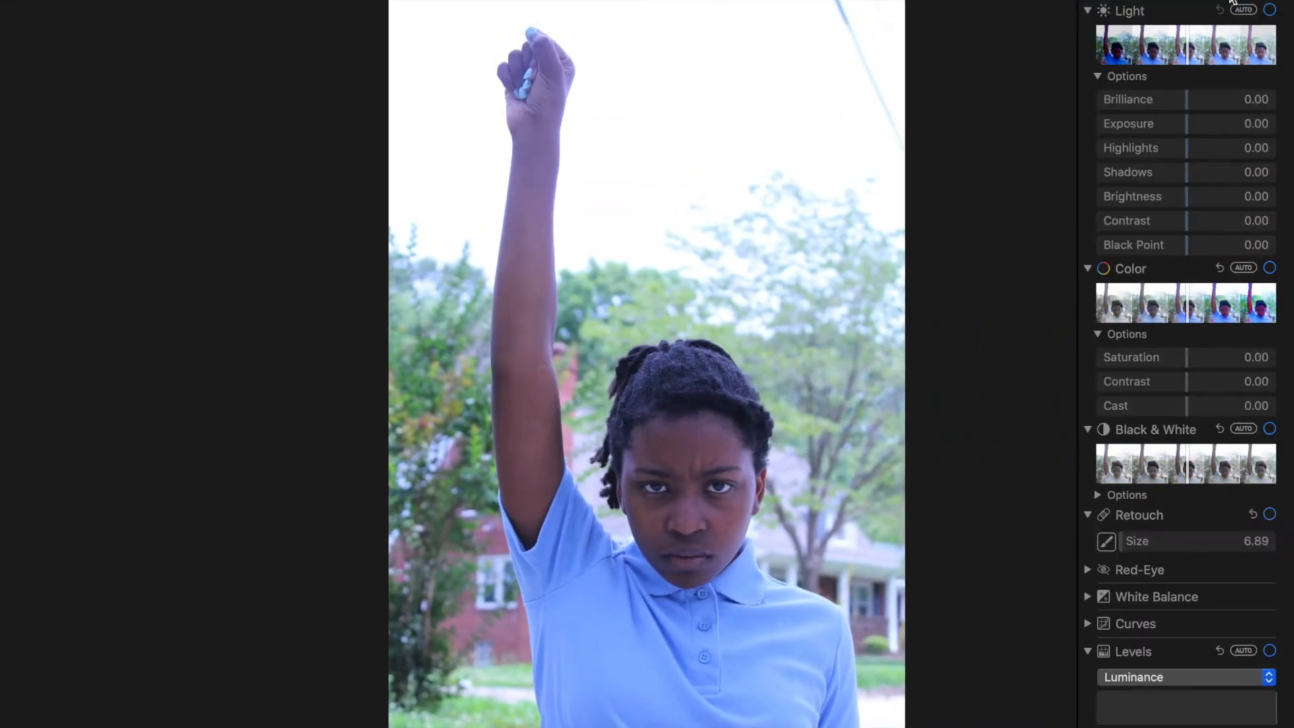
key(Return)
scroll(1074, 260, right, 5)
scroll(1074, 260, left, 5)
click(1275, 6)
drag(1185, 359, 1197, 366)
drag(1182, 119, 1195, 225)
mouse_move(1187, 361)
mouse_down()
mouse_move(1199, 364)
mouse_move(1181, 384)
mouse_up()
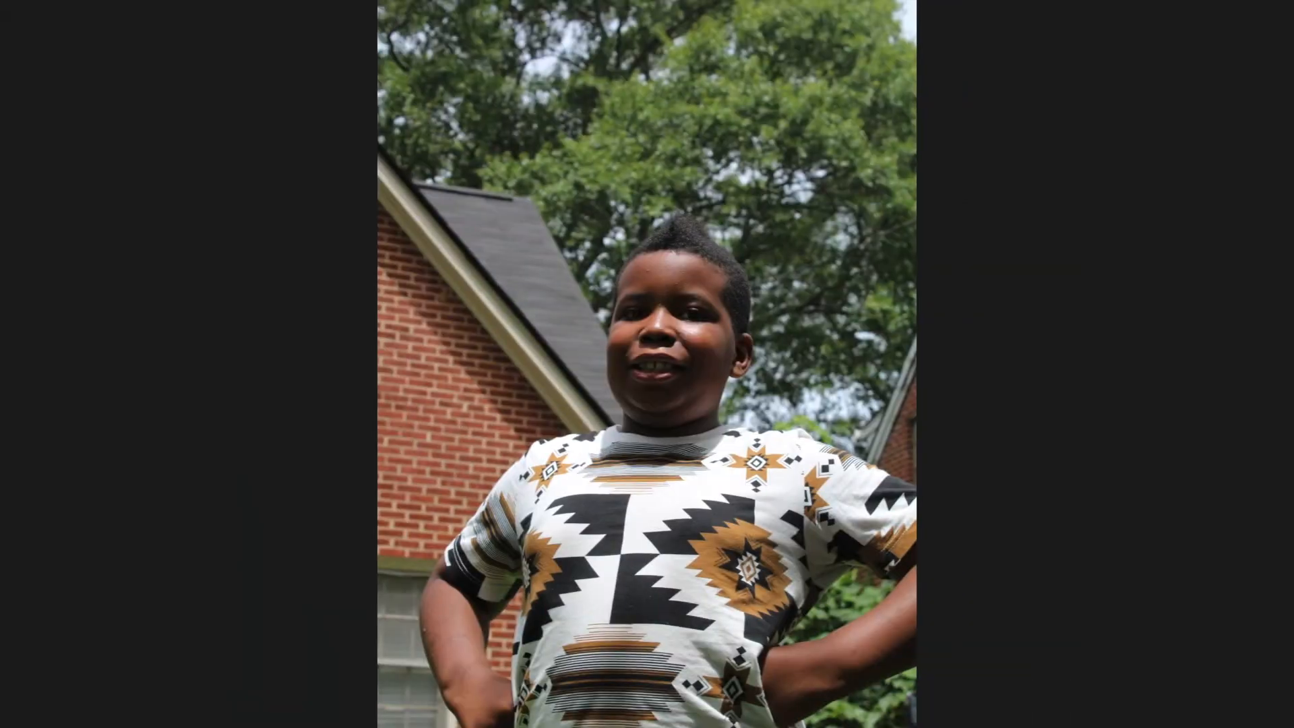
Compare the low-angle portrait by the brick house with its neighbours, view its photo information, and go to the following photo
mouse_move(1289, 1)
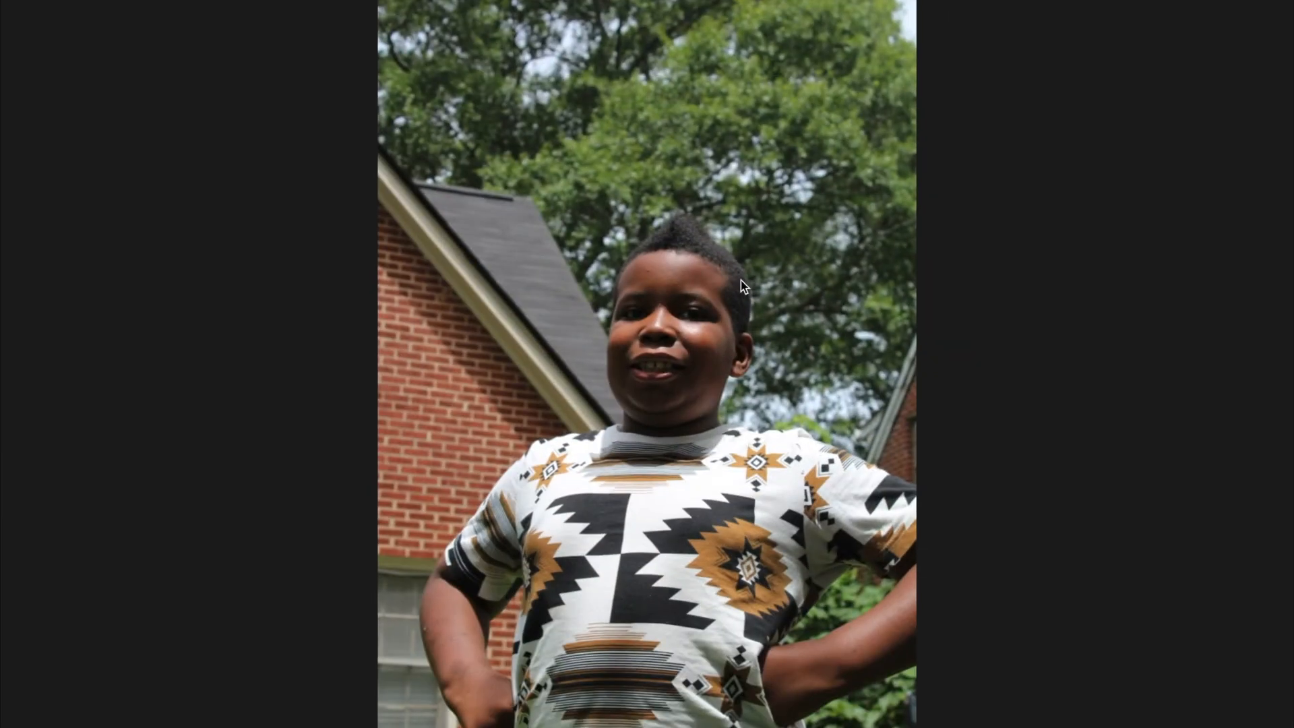
scroll(985, 275, right, 5)
scroll(985, 275, left, 5)
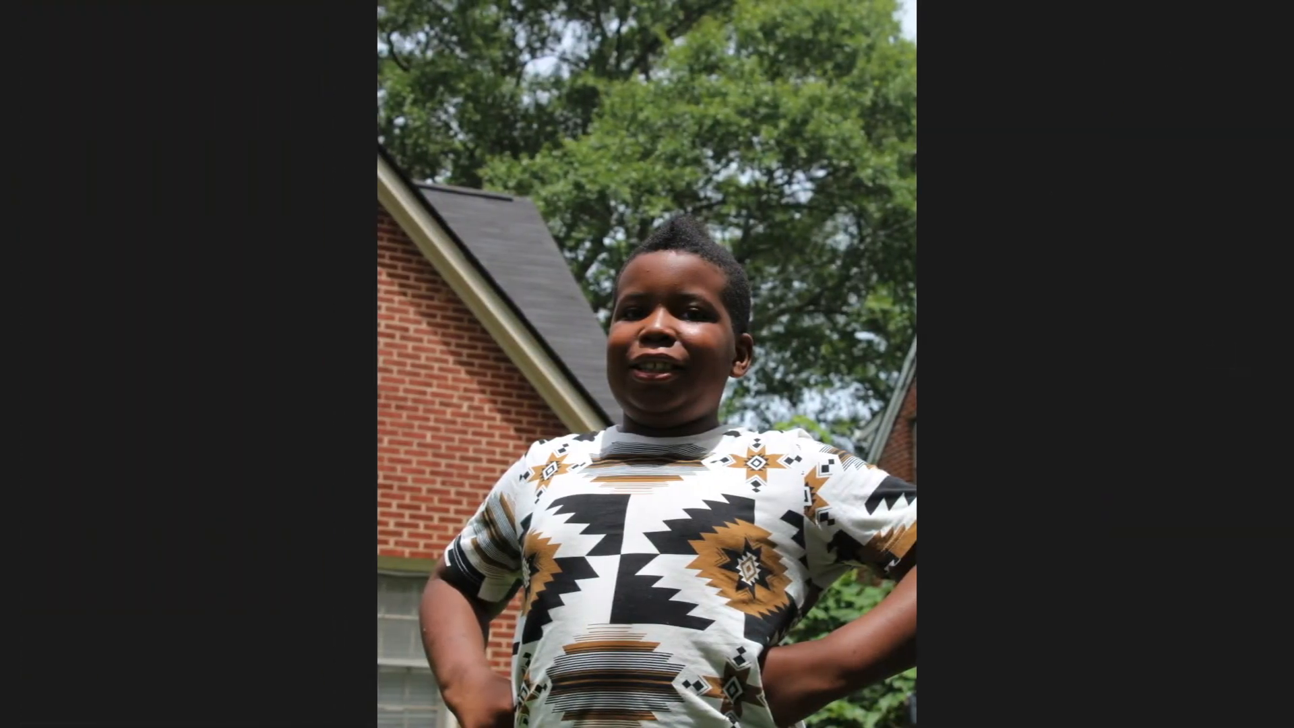
right_click(682, 611)
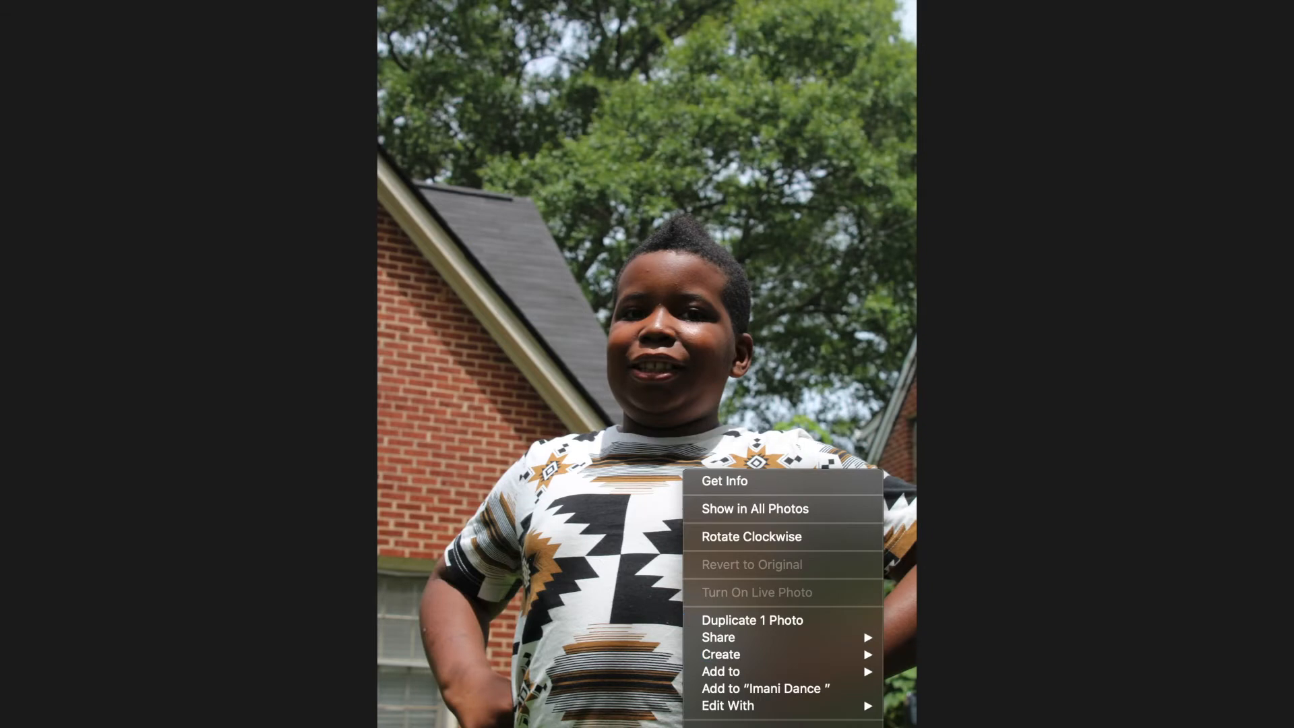
click(772, 479)
key(Right)
click(1283, 2)
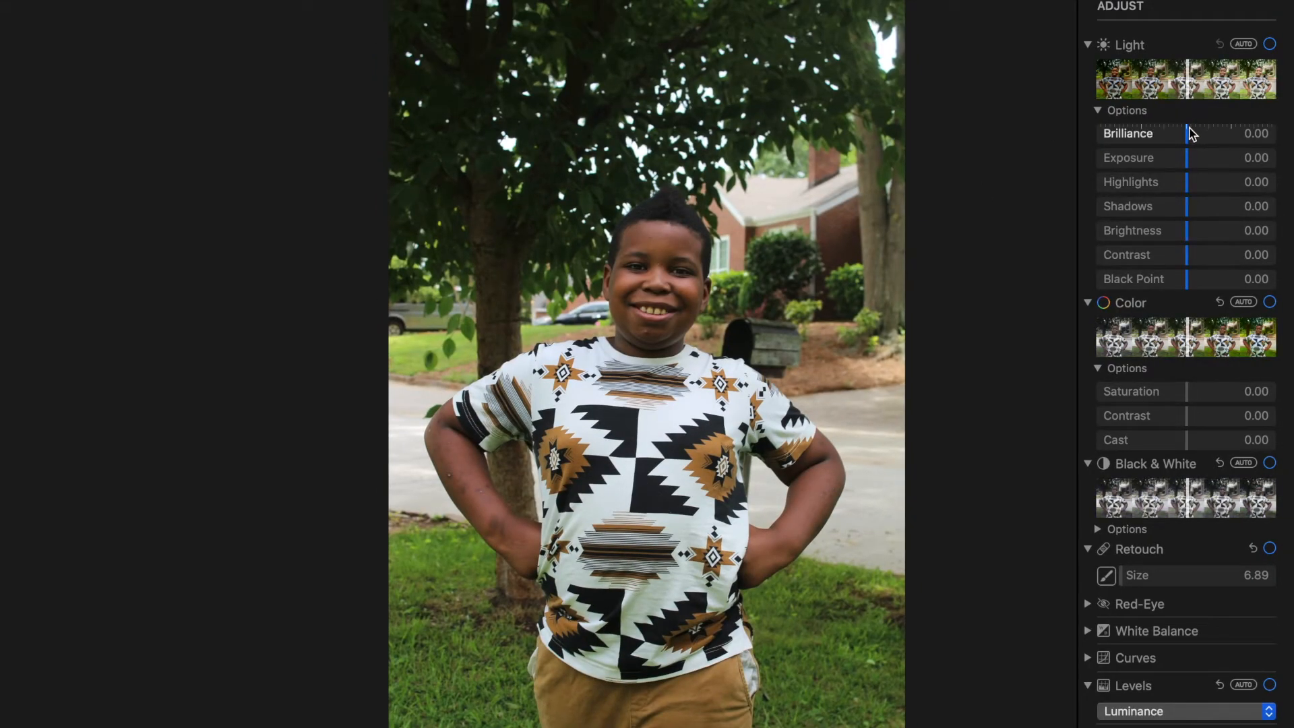
drag(1190, 134, 1185, 141)
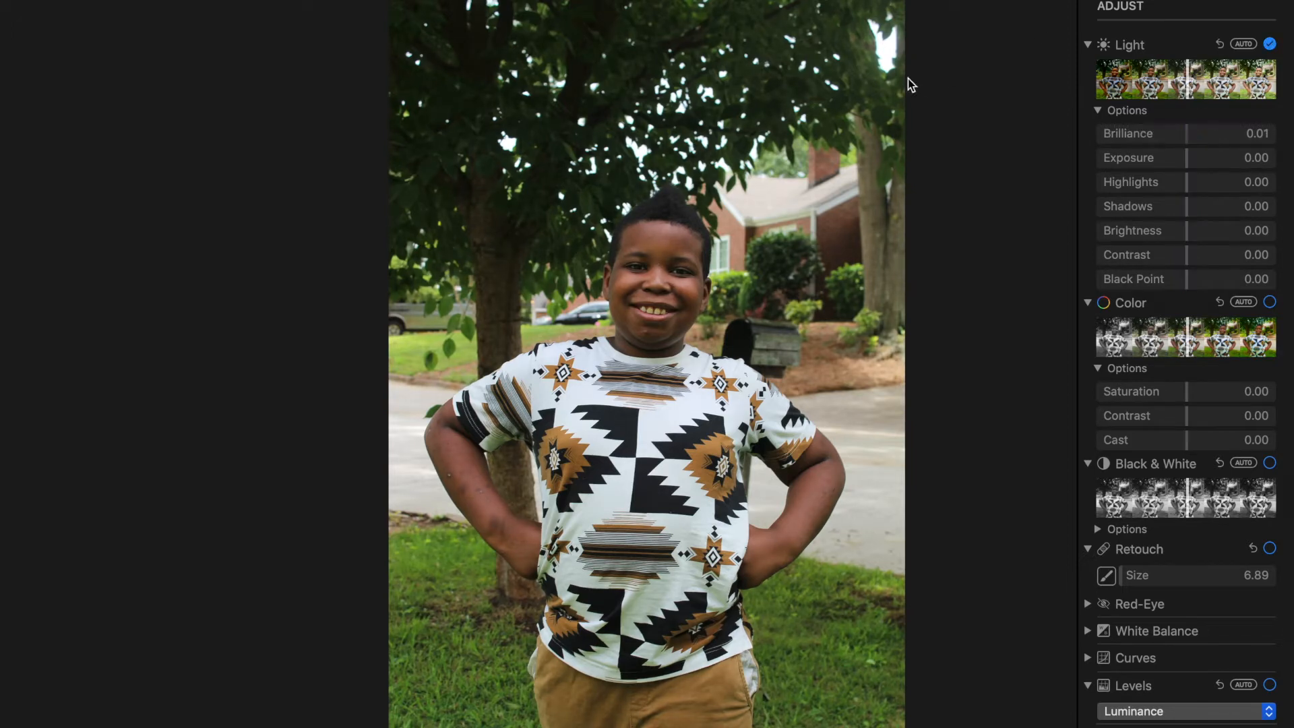
mouse_move(703, 1)
click(167, 2)
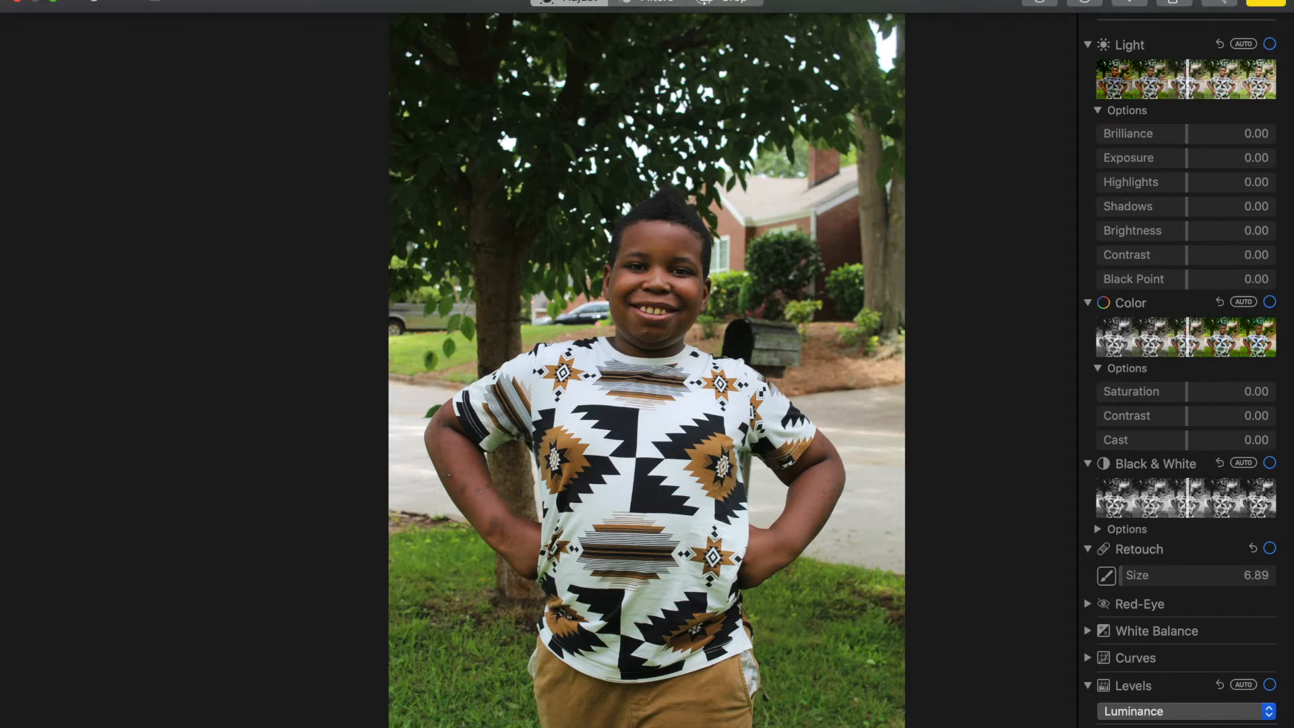
click(1280, 3)
Compare the hands-on-hips portraits and remove the bluish-tinted one from the album
key(Right)
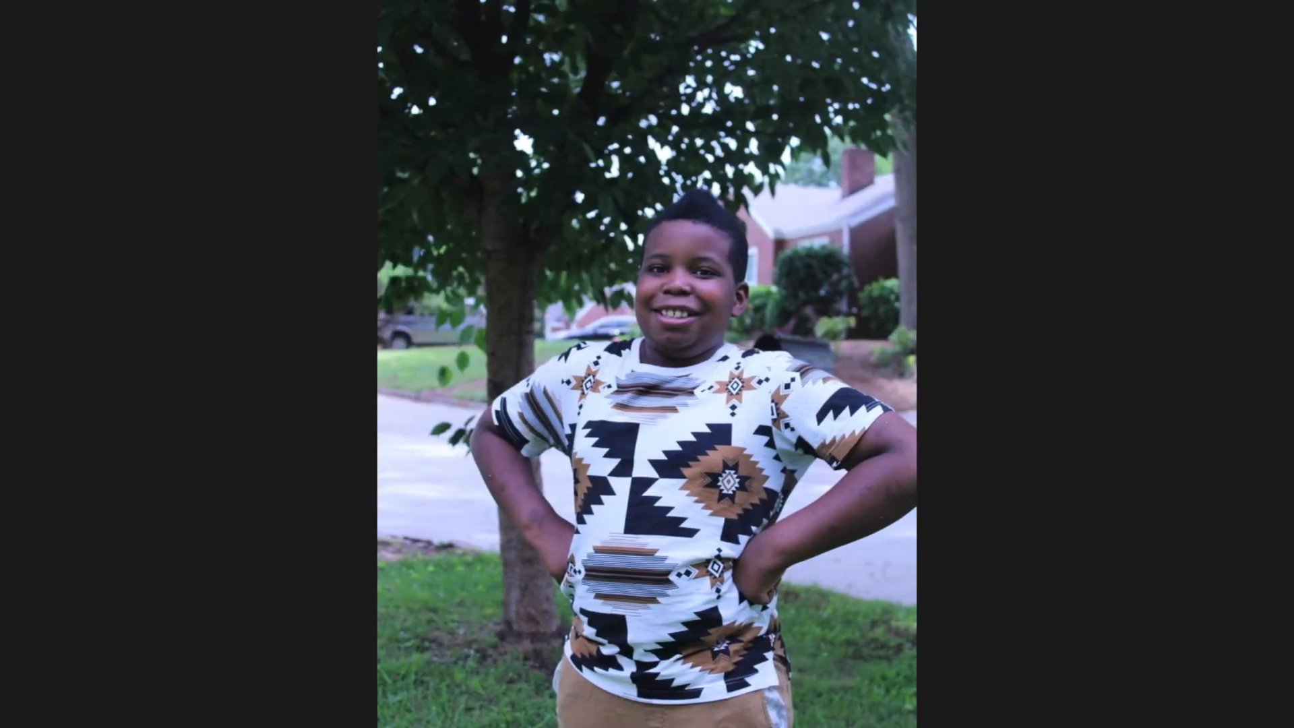
key(Right)
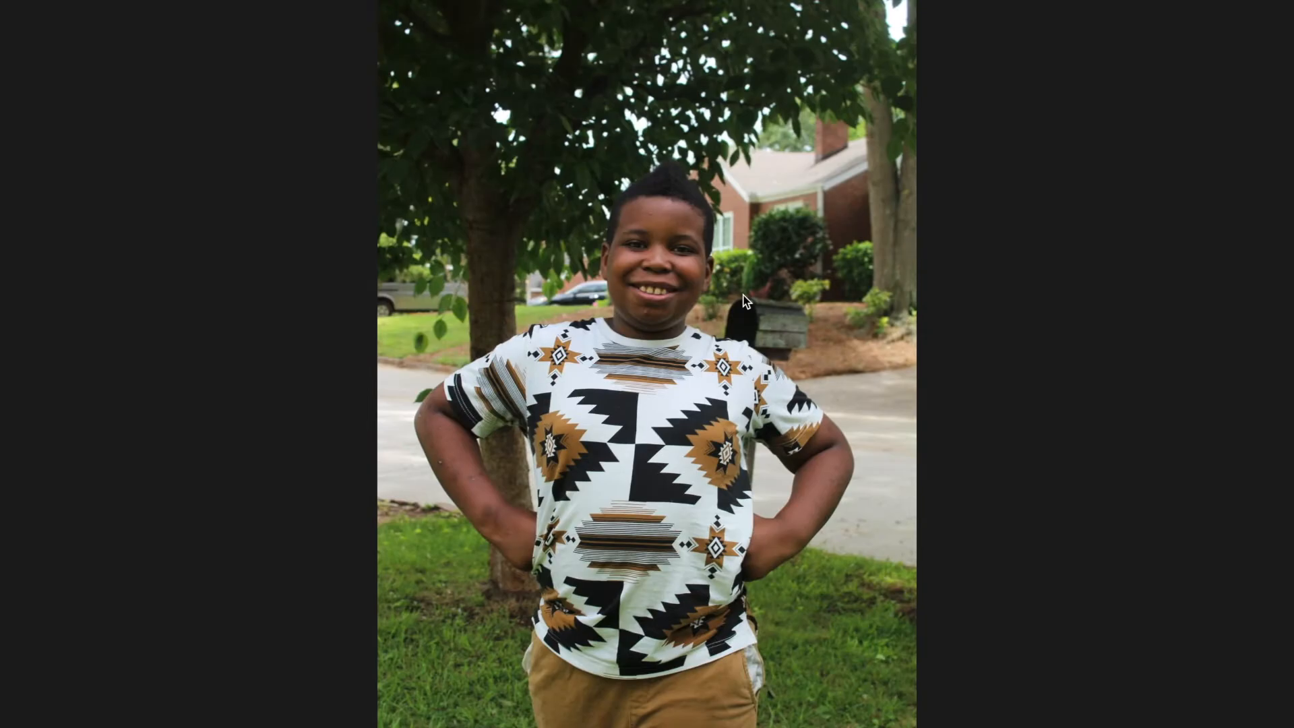
key(Right)
right_click(641, 419)
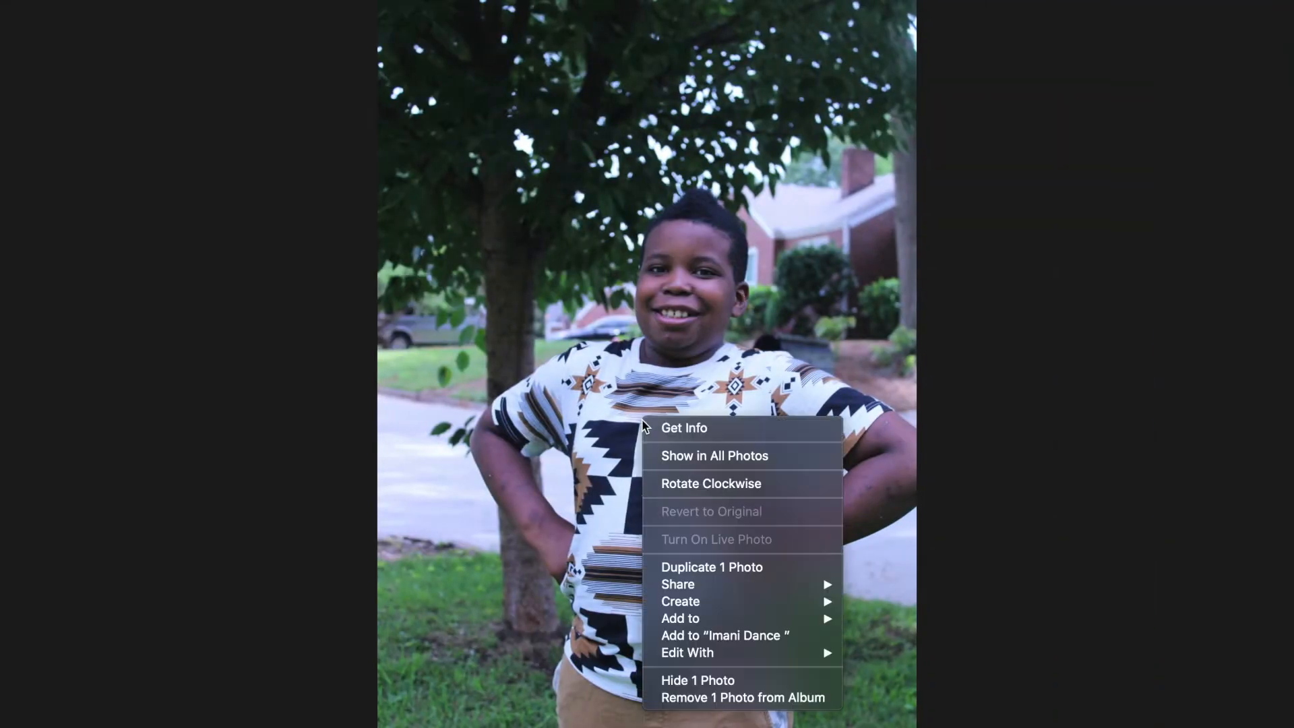
click(701, 696)
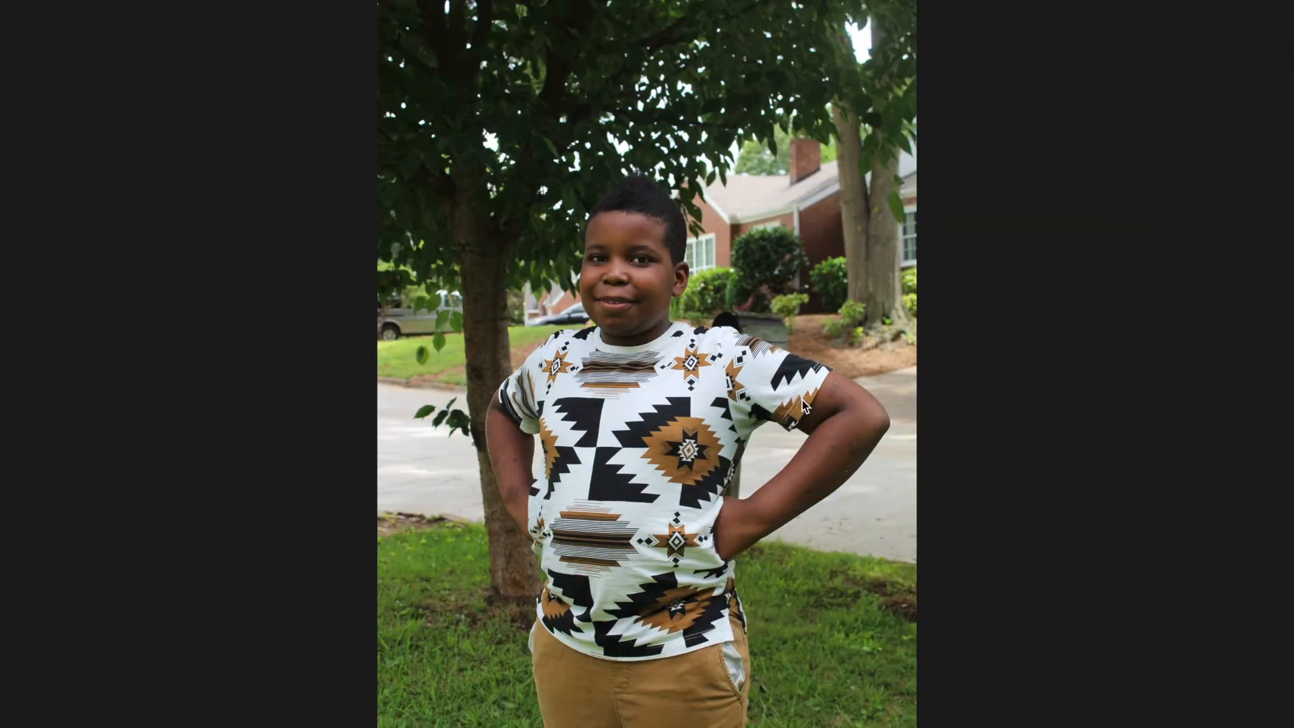
Open the portrait of the boy pointing upward for editing and fine-tune its color, Brilliance, Exposure, Highlights, Shadows and Contrast
key(Right)
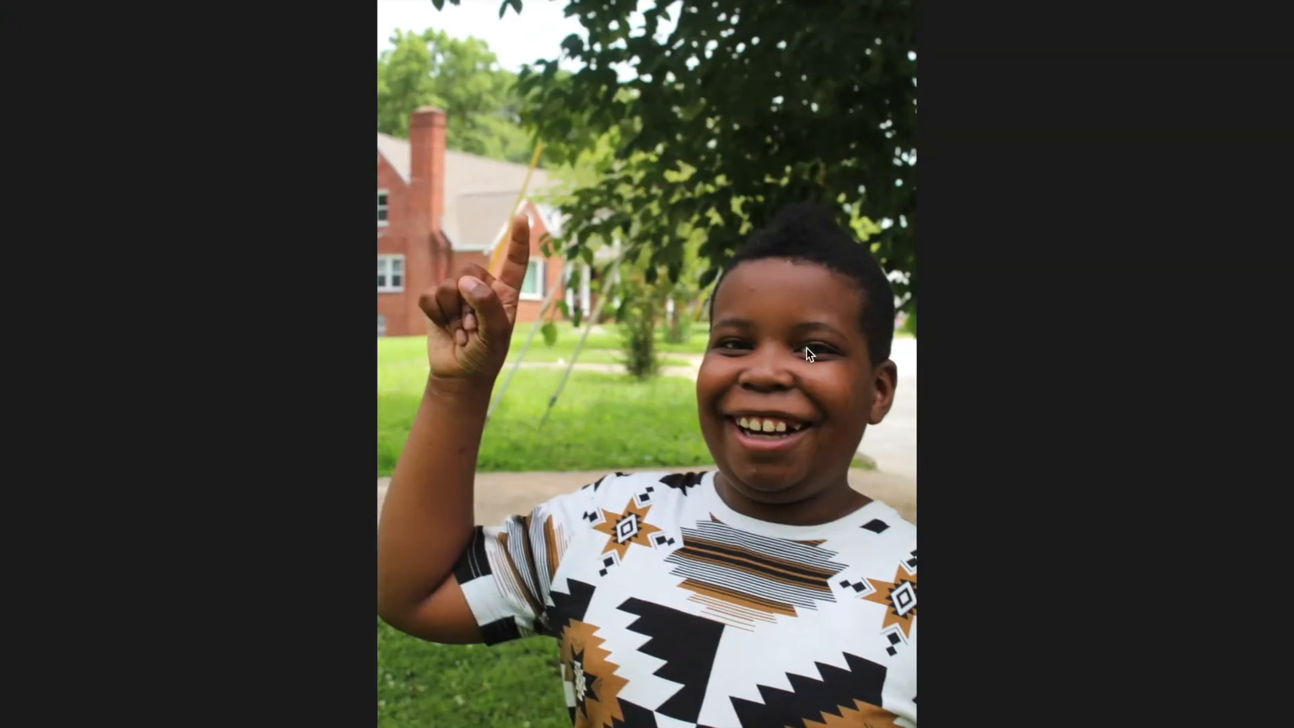
key(Return)
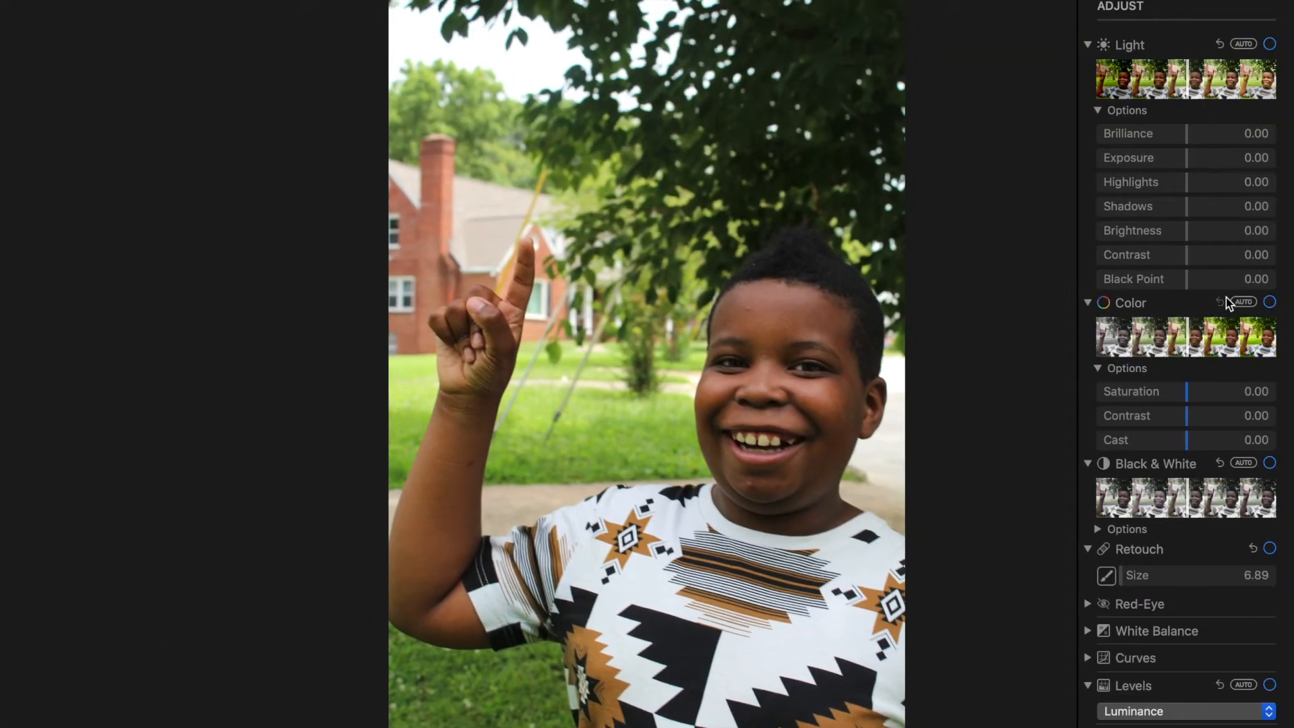
drag(1190, 345, 1189, 348)
drag(1184, 134, 1184, 160)
drag(1184, 254, 1191, 256)
drag(1185, 208, 1192, 187)
drag(1190, 254, 1196, 257)
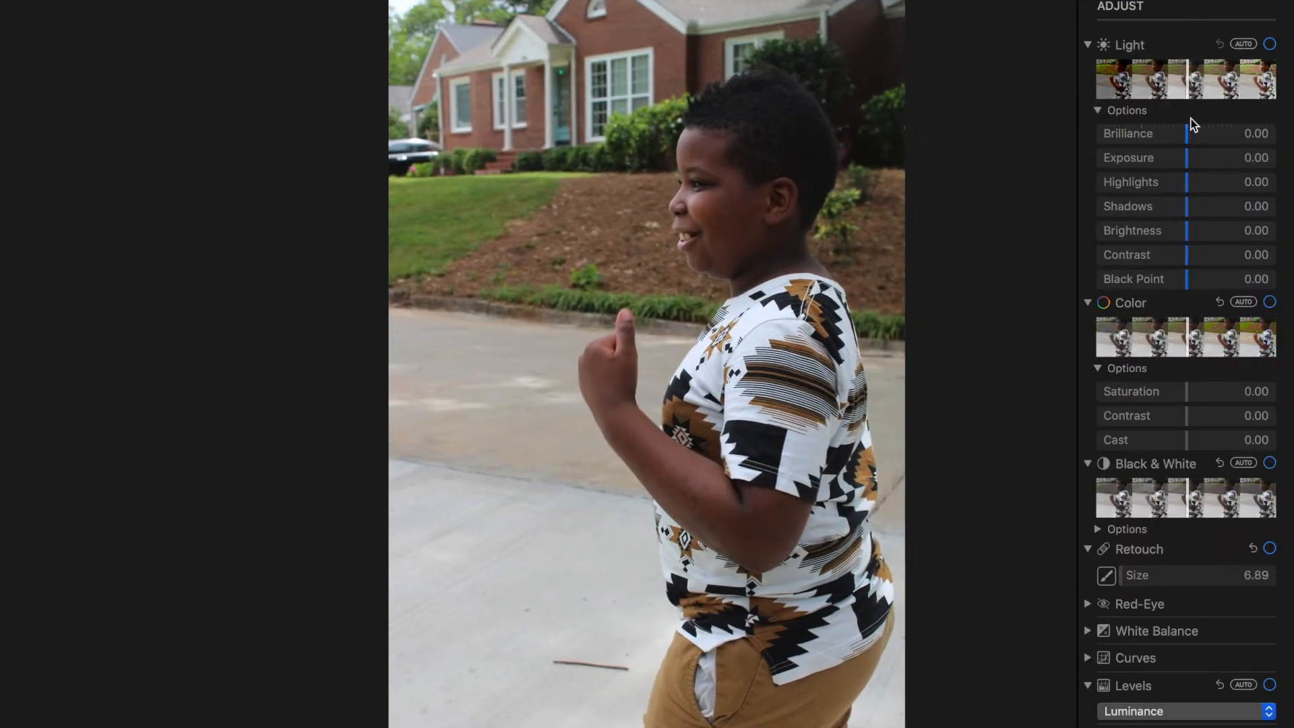
On the thumbs-up photo, set Brilliance 0.24, Exposure -0.08, Highlights 0.04, Shadows -0.16, Brightness 0.09, Contrast 0.10 and Saturation 0.13, and raise color Contrast slightly
drag(1186, 133, 1196, 268)
drag(1187, 391, 1202, 397)
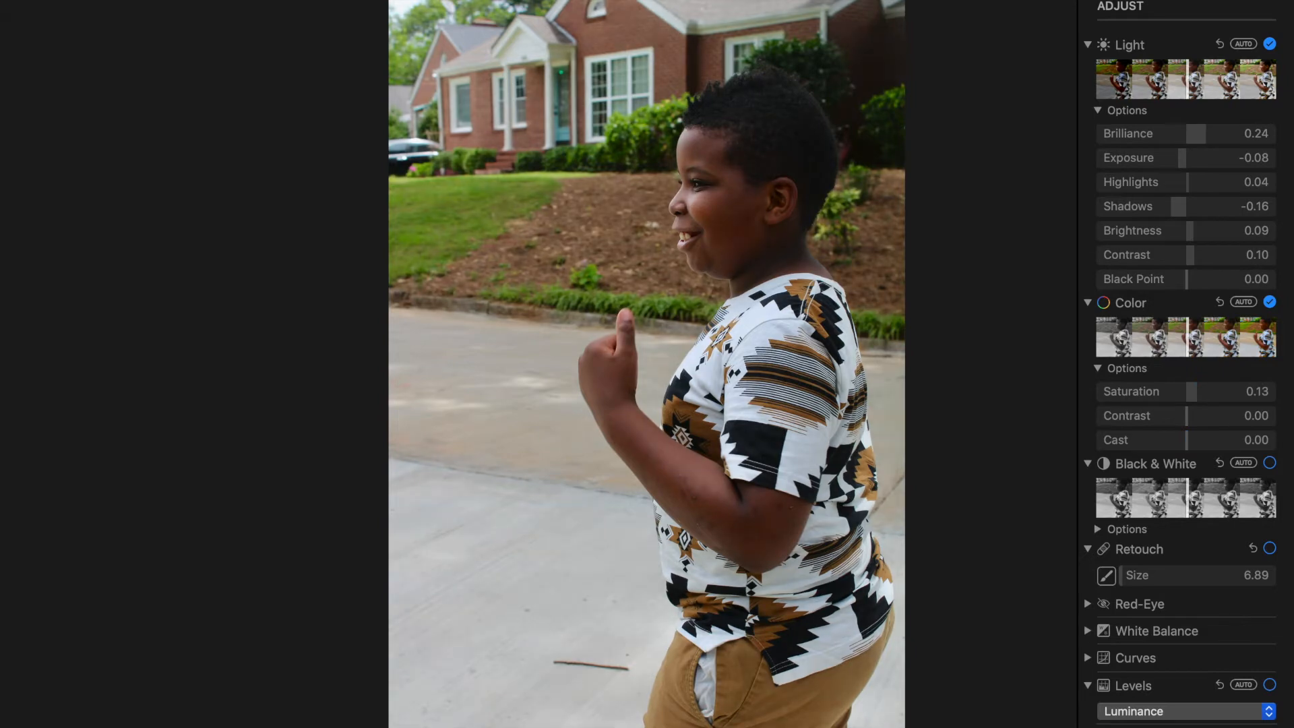
drag(1187, 422, 1192, 424)
click(1268, 1)
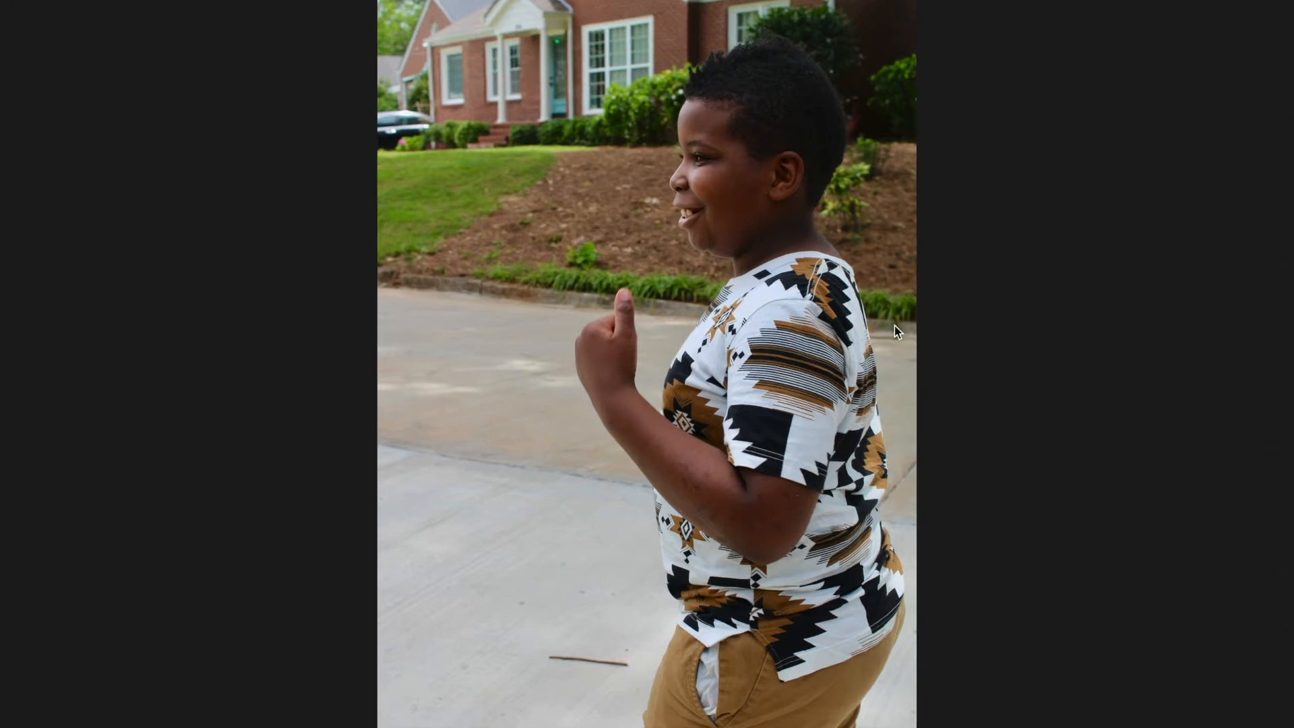
On the walking-away photo, set Brilliance 0.12 and Exposure 0.05, fine-tune the remaining light and color sliders, and move on to the following photo
scroll(1085, 247, right, 5)
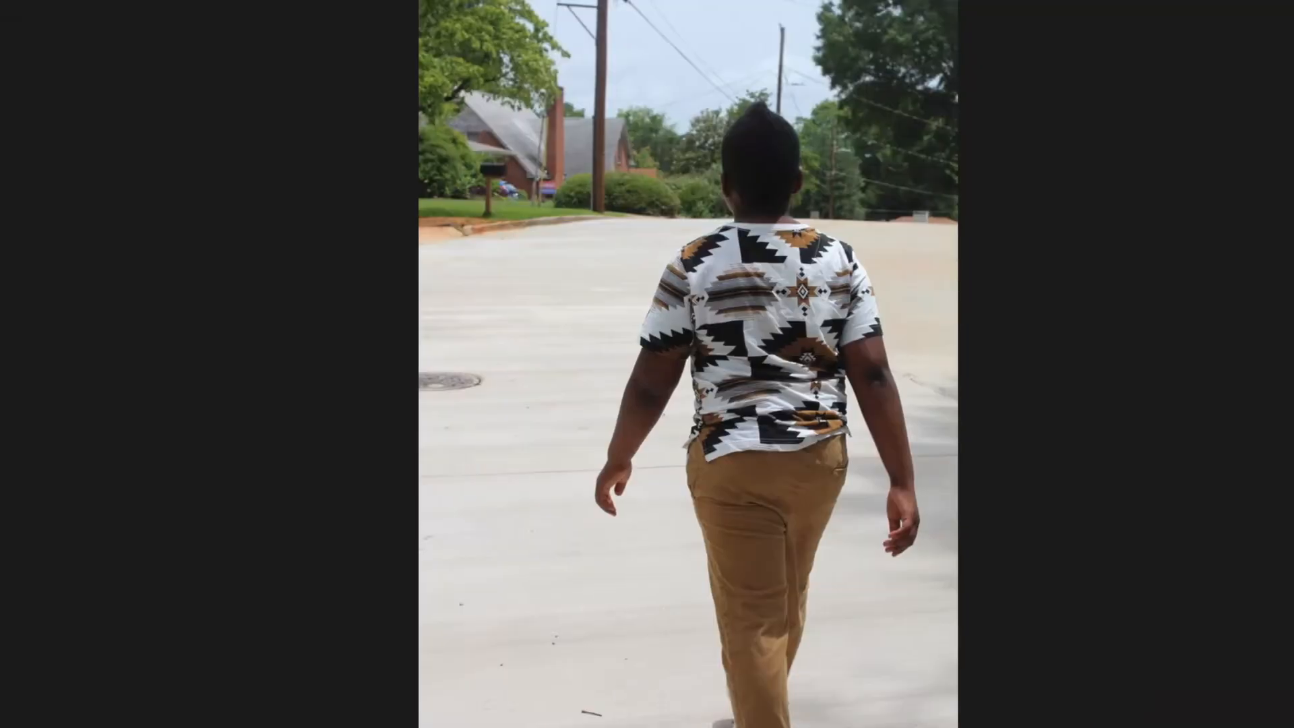
click(1266, 3)
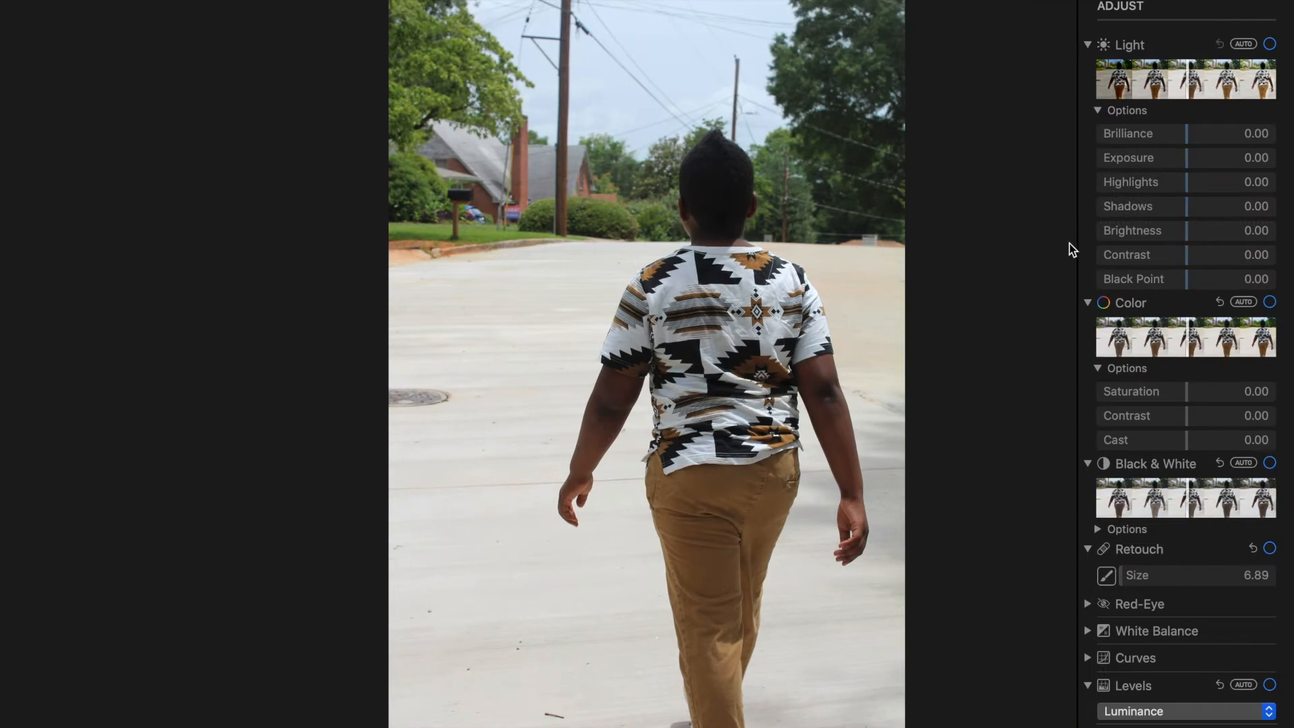
drag(1187, 163, 1195, 135)
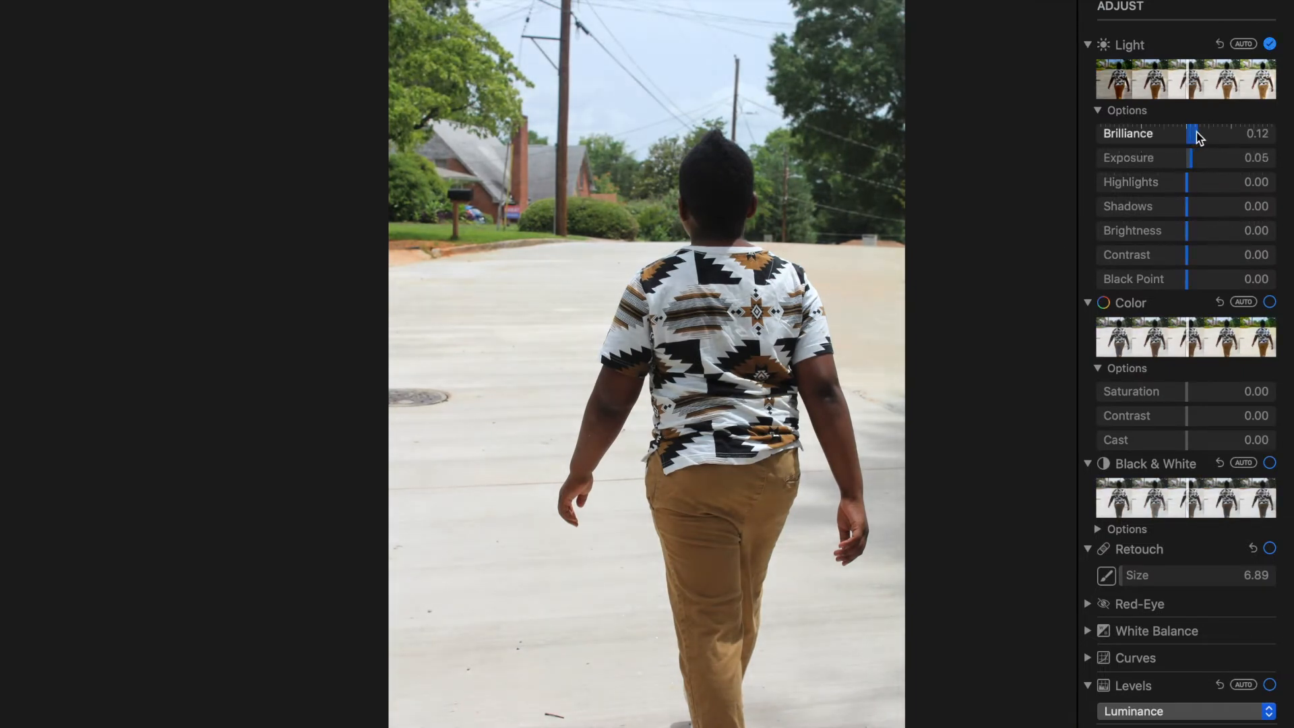
drag(1186, 182, 1196, 258)
drag(1190, 392, 1187, 424)
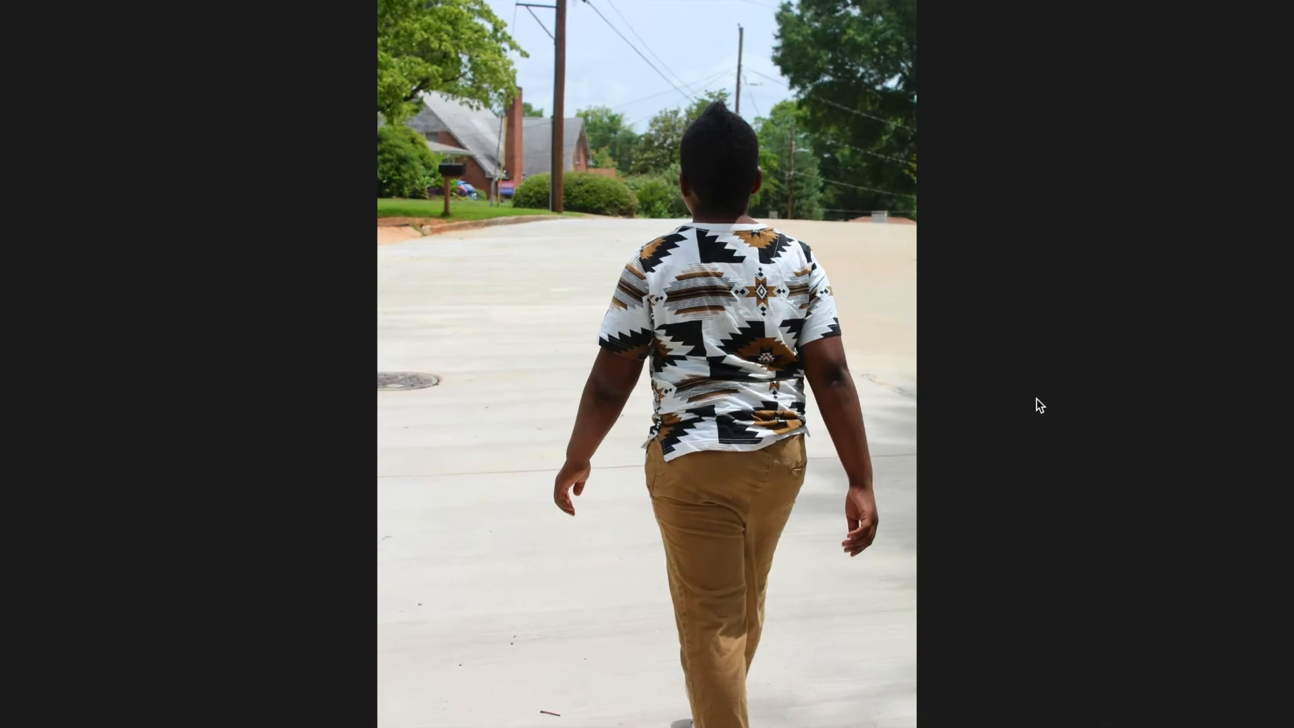
key(Right)
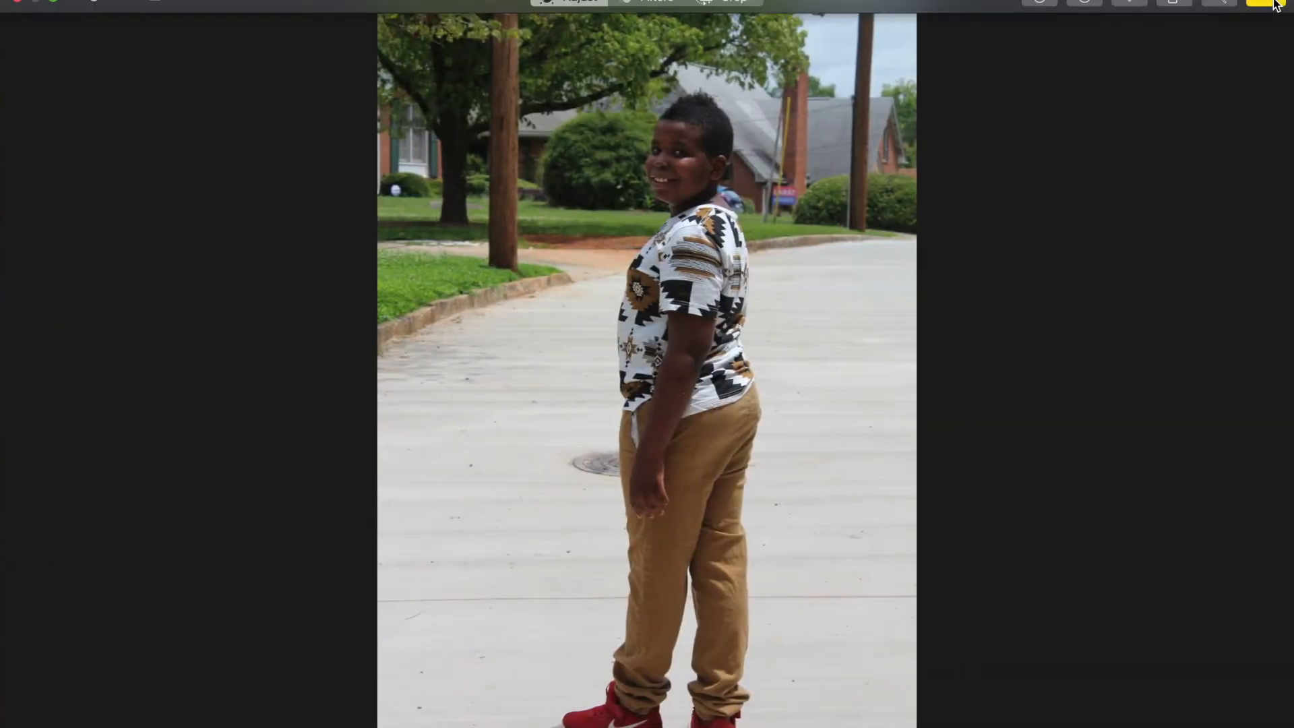
On the looking-back photo, try Brilliance 0.14, Highlights 0.11, Shadows -0.06, light Contrast 0.12 and Saturation 0.06, with a slight color Contrast change
drag(1187, 132, 1203, 138)
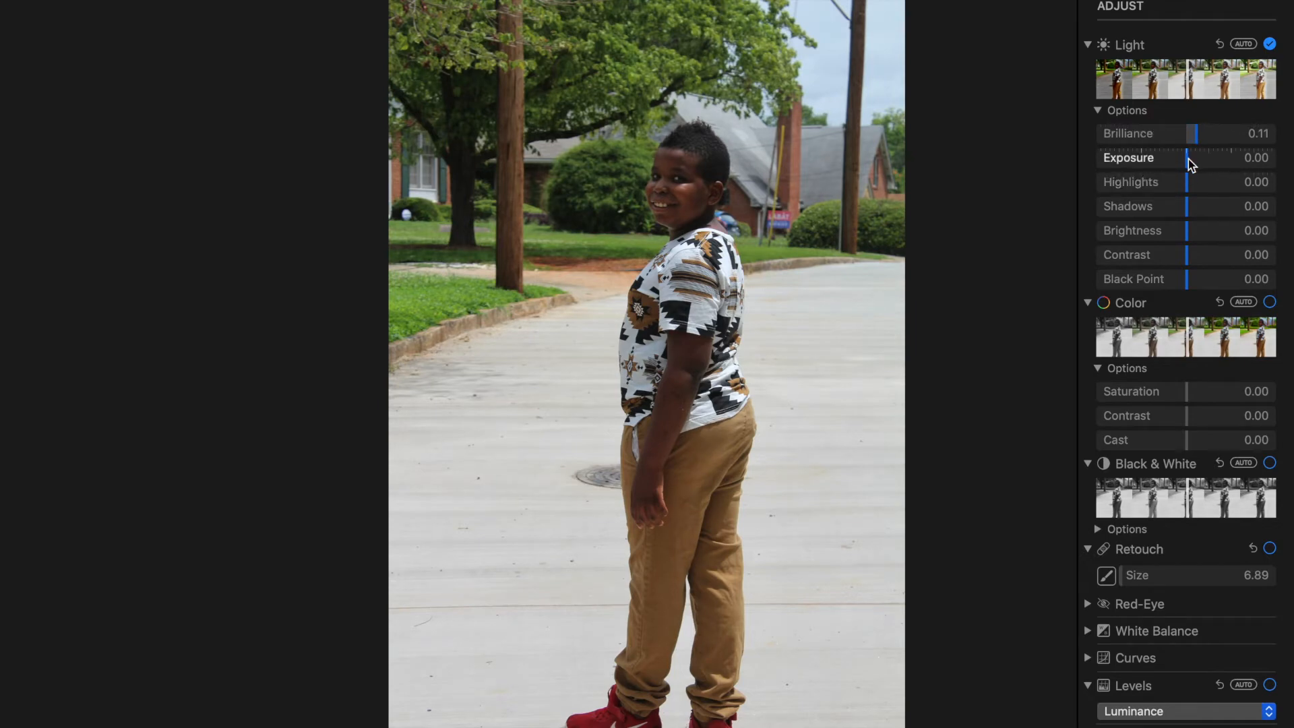
drag(1186, 184, 1196, 257)
drag(1193, 134, 1199, 133)
drag(1194, 398, 1195, 404)
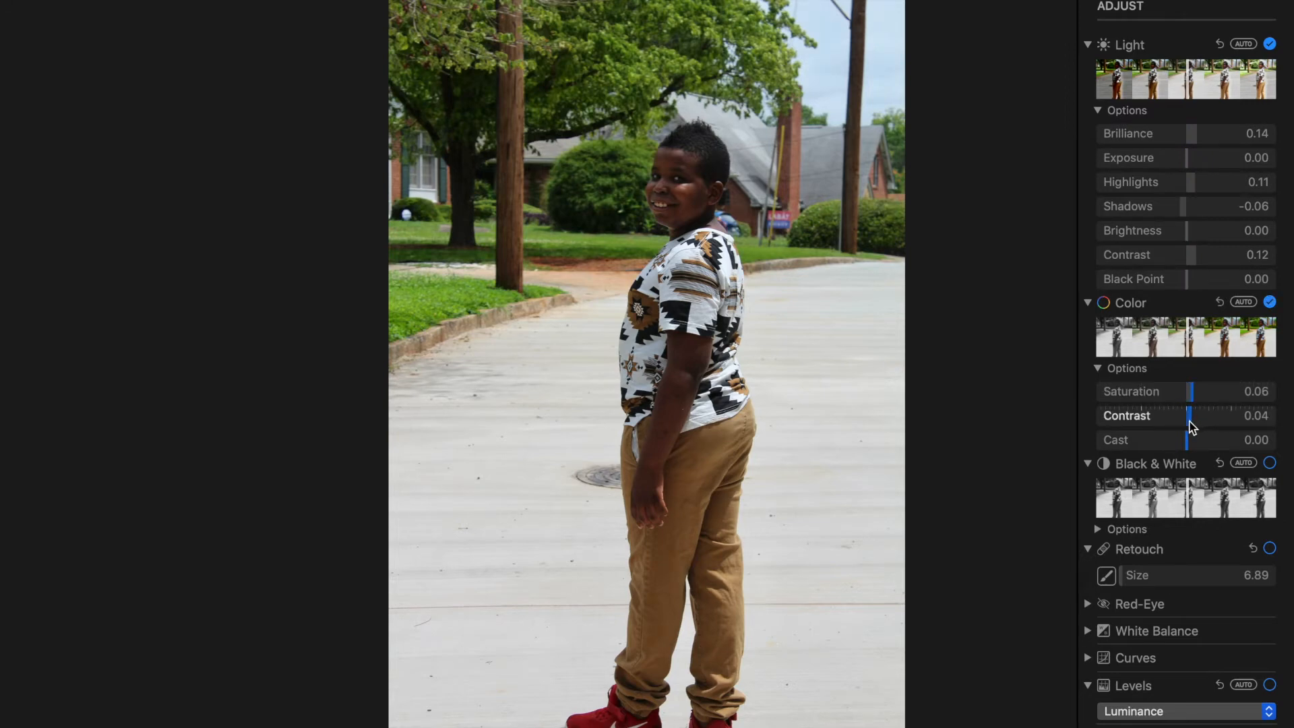
drag(1191, 426, 1187, 425)
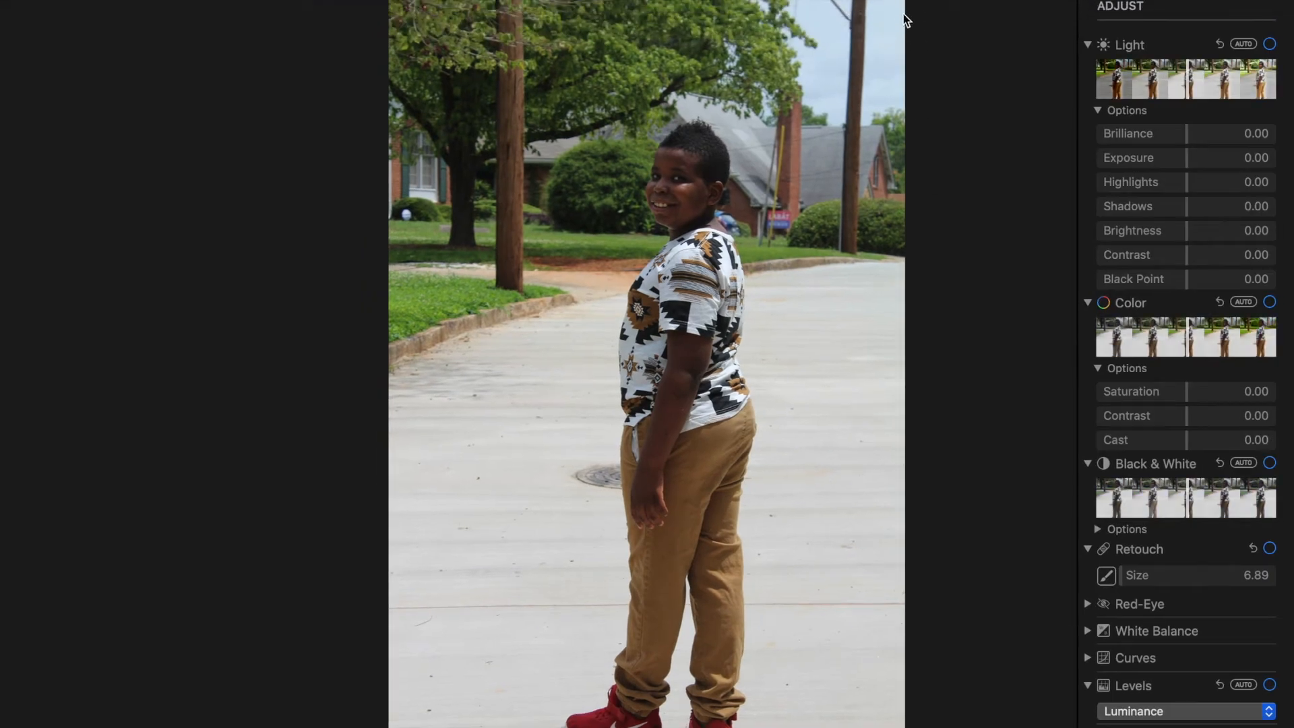
Crop the looking-back photo more tightly around the boy, trimming its upper edge and sides
key(c)
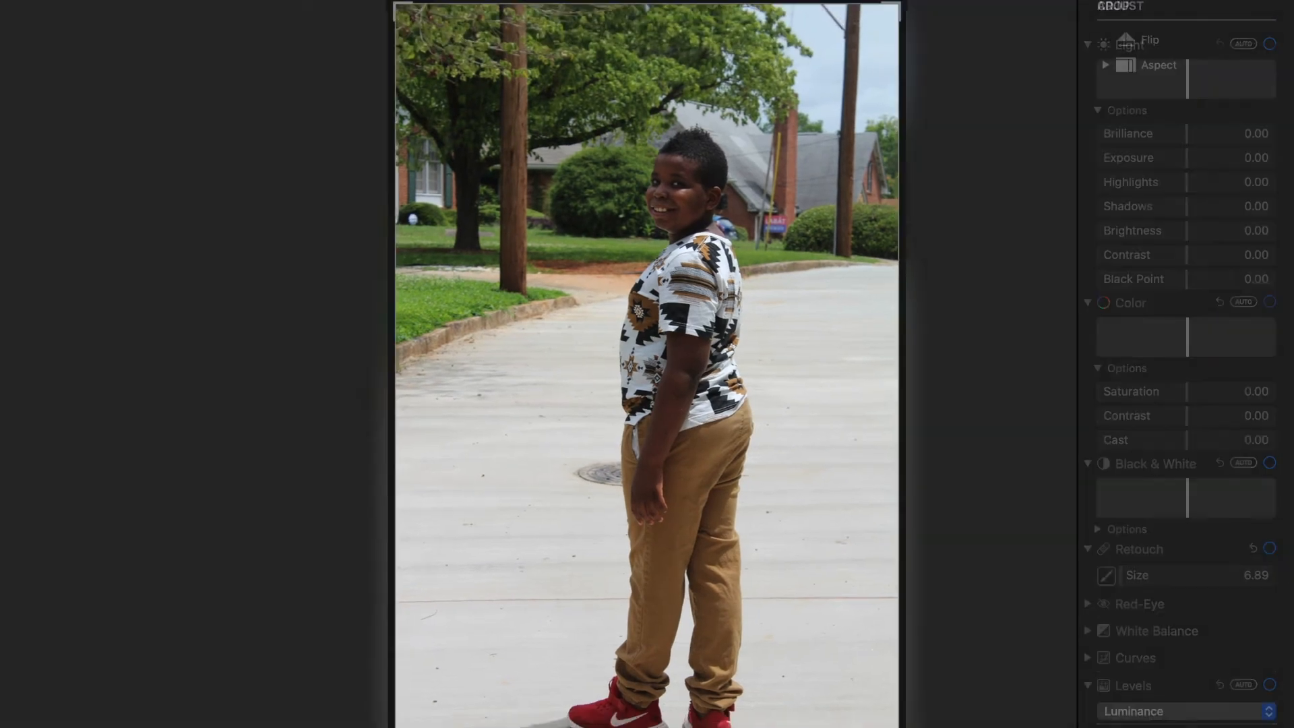
drag(867, 18, 873, 37)
key(Return)
key(Return)
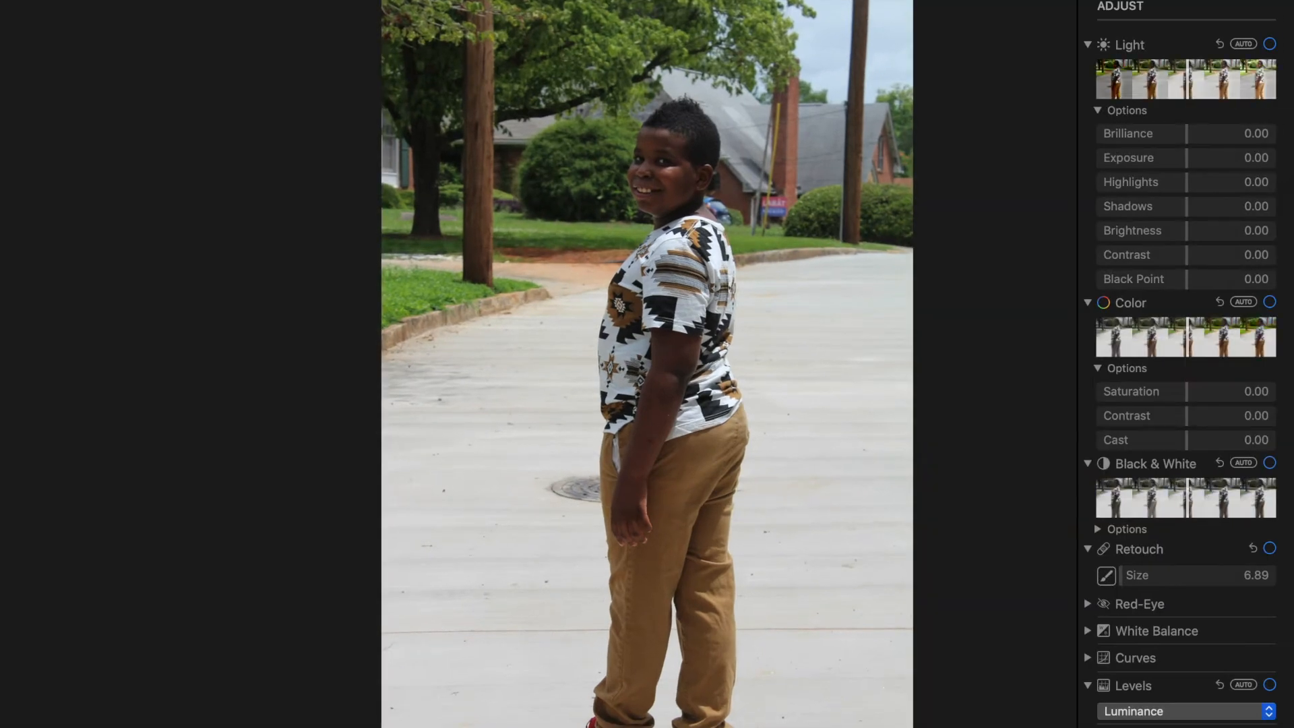
Readjust the crop of the looking-back photo, shifting its lower edge and trimming a little more from above the boy's head
key(c)
drag(723, 721, 722, 727)
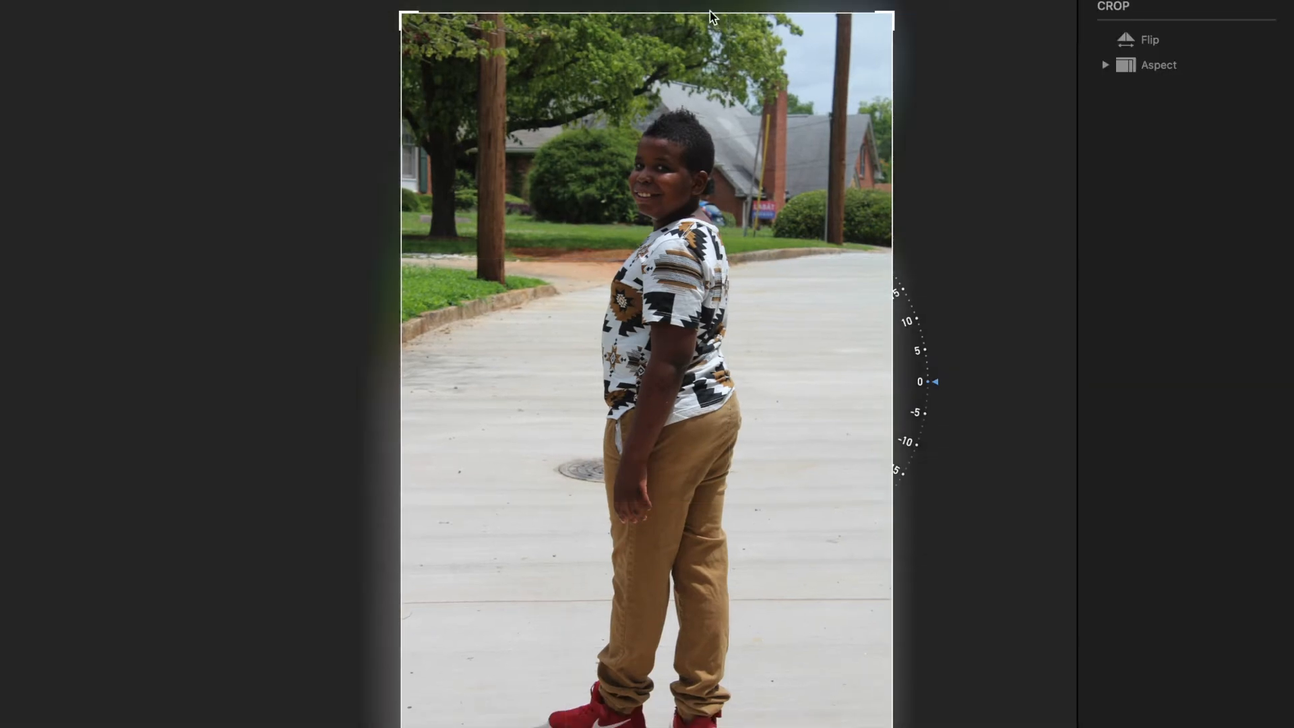
drag(711, 15, 710, 27)
key(Return)
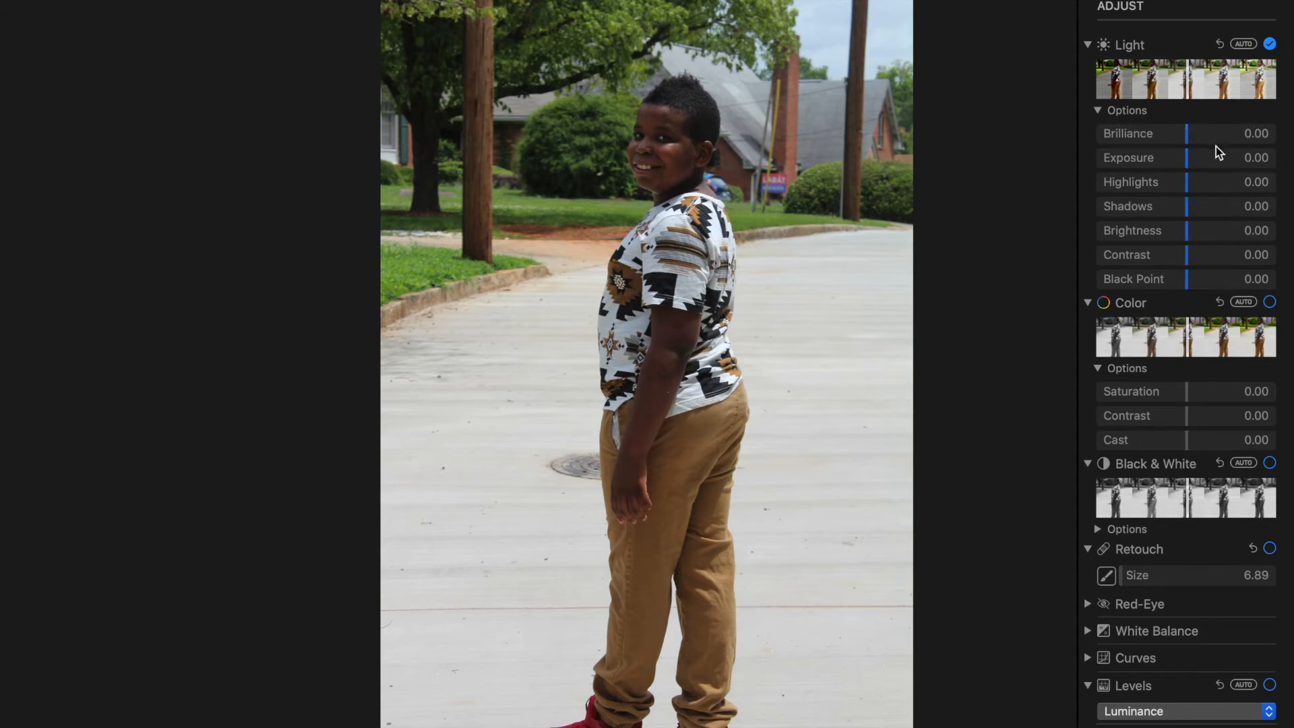
On the cropped photo, set Brilliance 0.09, Highlights 0.12, Shadows -0.11, light Contrast 0.09, Saturation 0.07 and color Contrast 0.03
drag(1185, 136, 1181, 207)
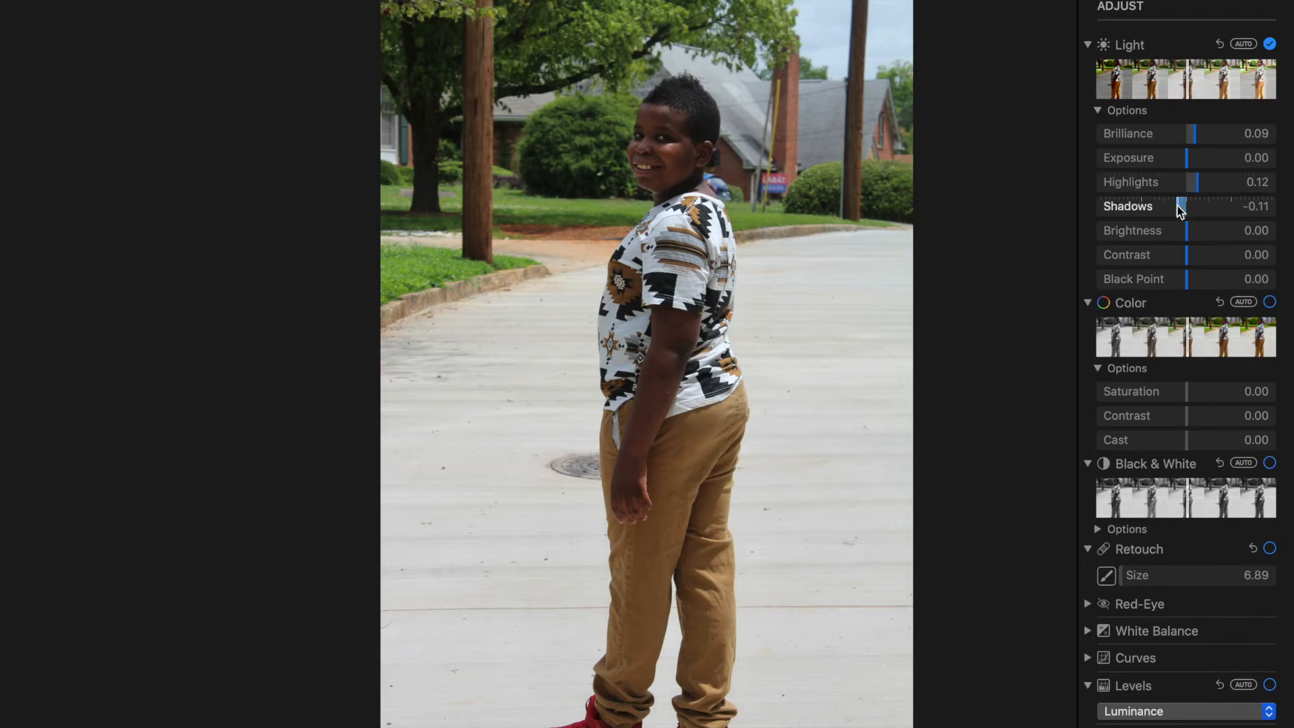
drag(1190, 391, 1190, 427)
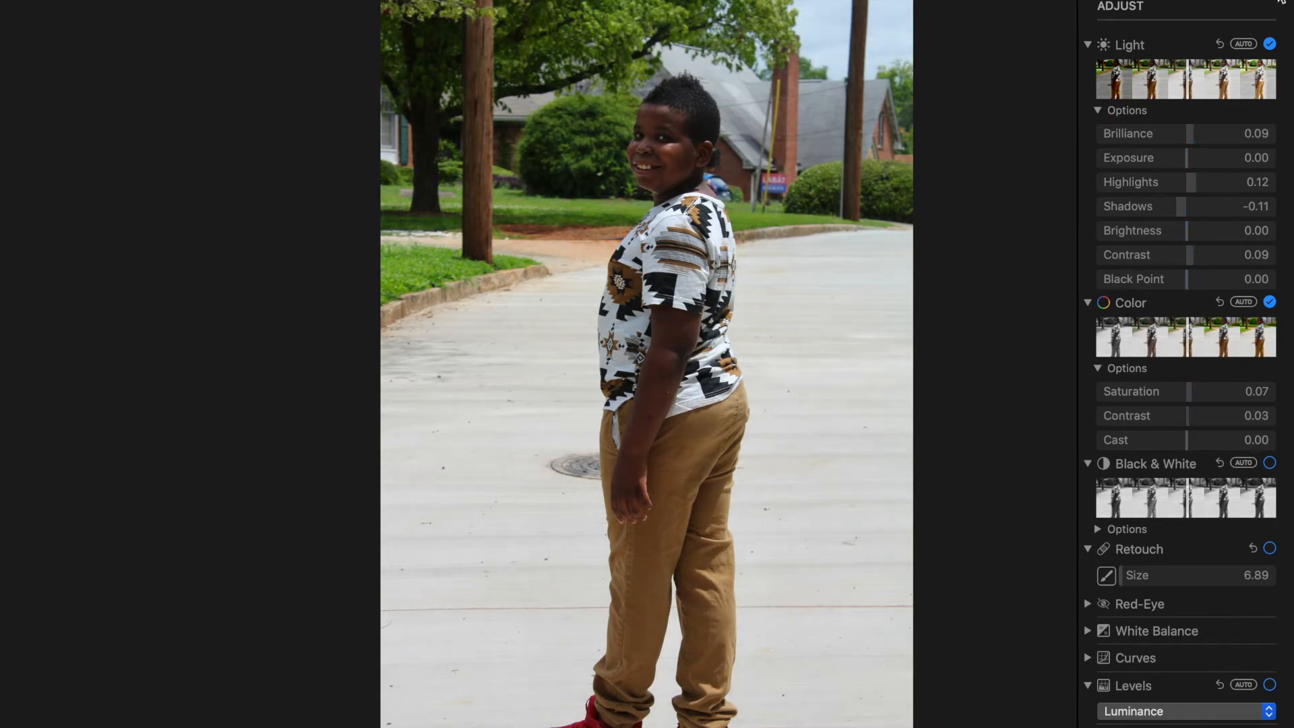
On the head-down boy photo, set Brilliance 0.19, Exposure 0.13, Highlights 0.19, Shadows 0.06, light Contrast 0.05, Saturation 0.09 and color Contrast 0.12
click(1262, 2)
key(Right)
key(Right)
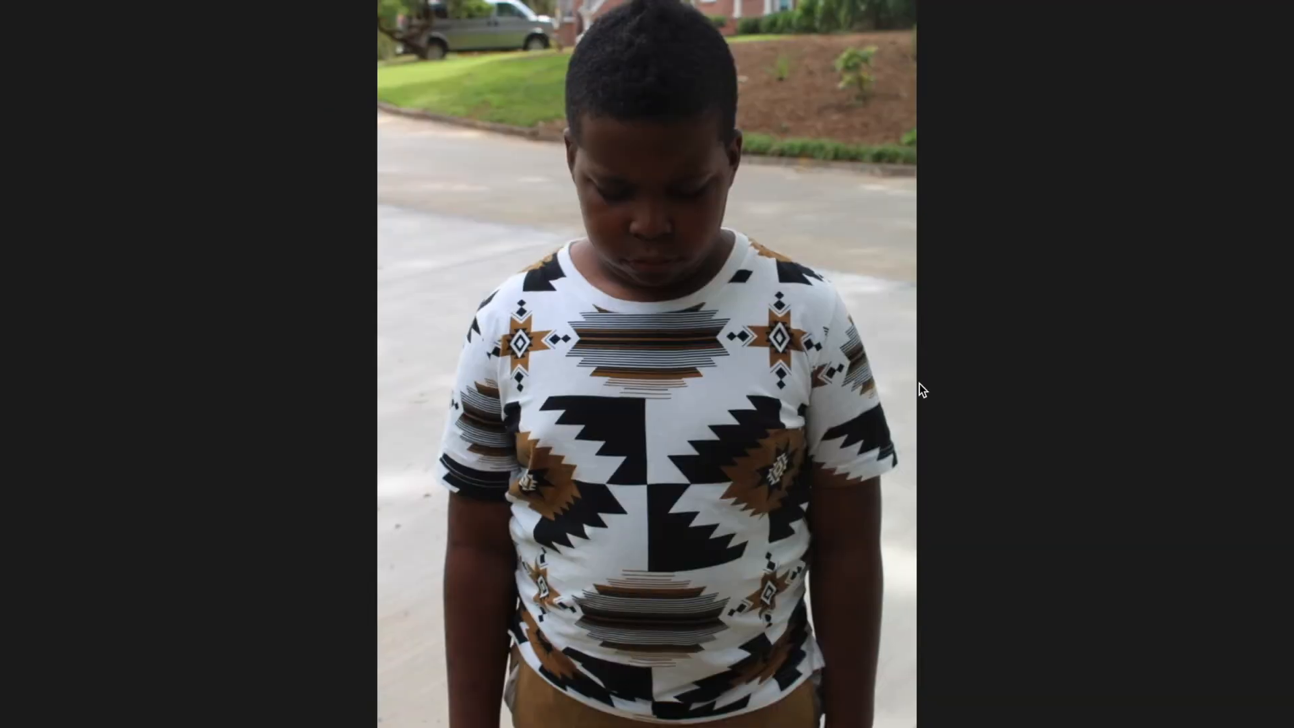
key(Right)
key(Return)
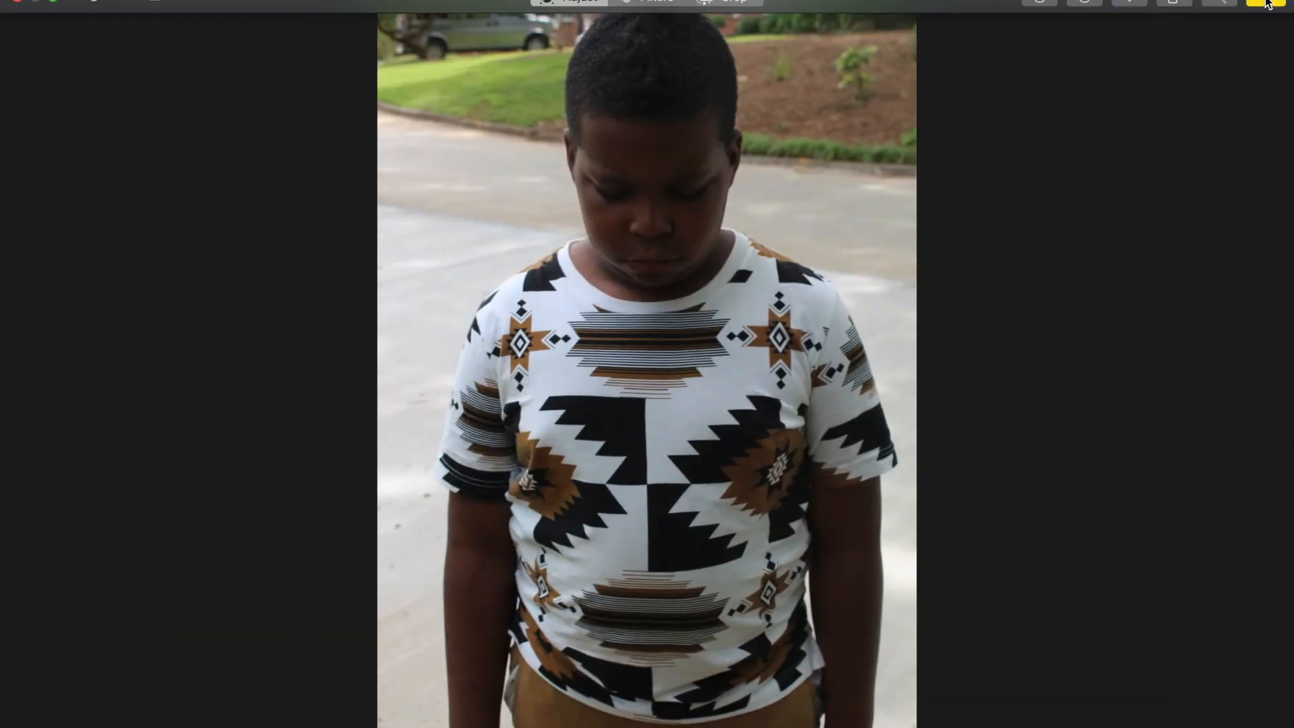
drag(1186, 135, 1190, 259)
drag(1188, 395, 1198, 420)
drag(1194, 134, 1204, 141)
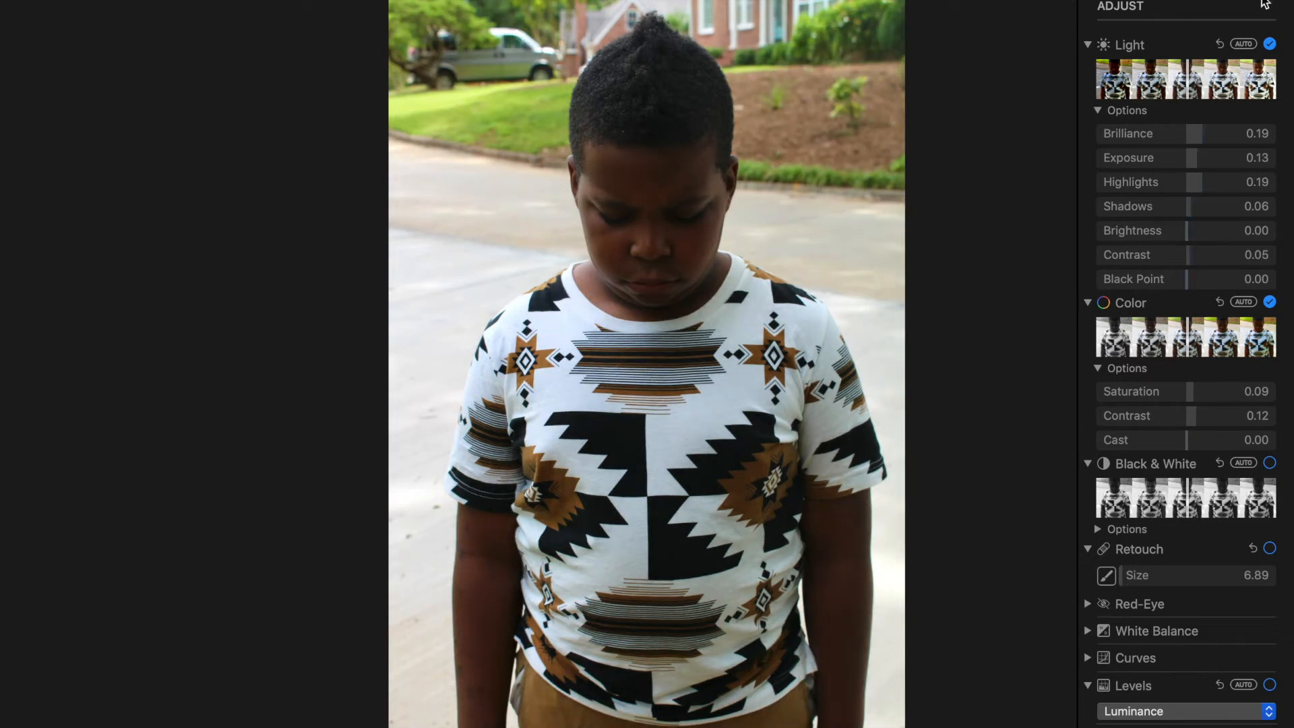
drag(1190, 254, 1194, 266)
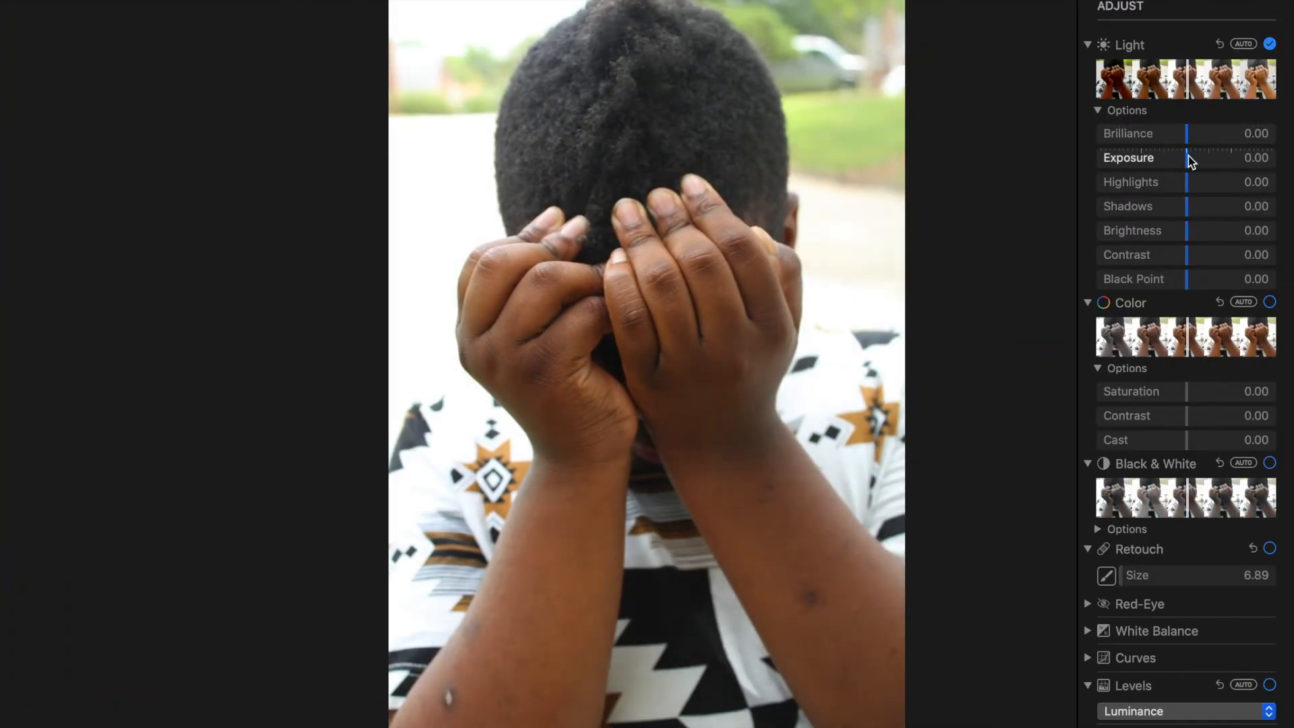
On the photo of the boy covering his face with his hands, set Highlights -0.12 and Shadows 0.06, and raise light Contrast slightly
drag(1186, 182, 1175, 184)
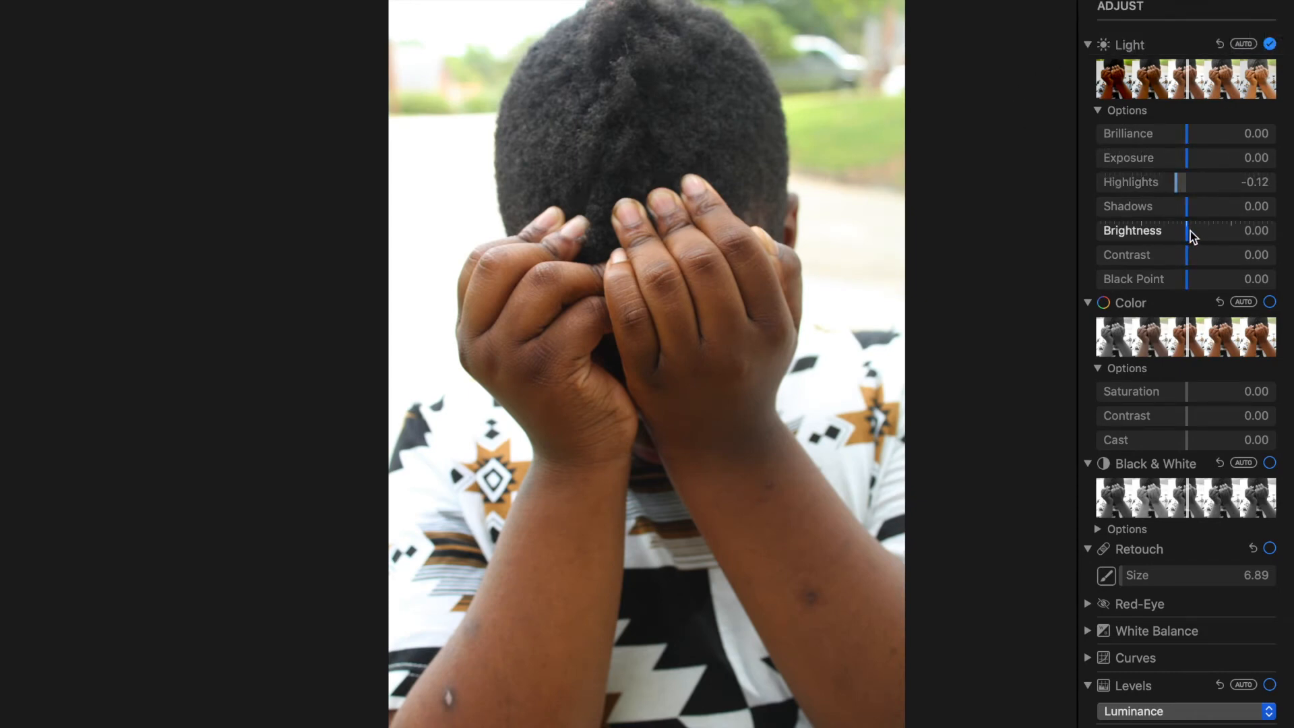
drag(1186, 206, 1193, 210)
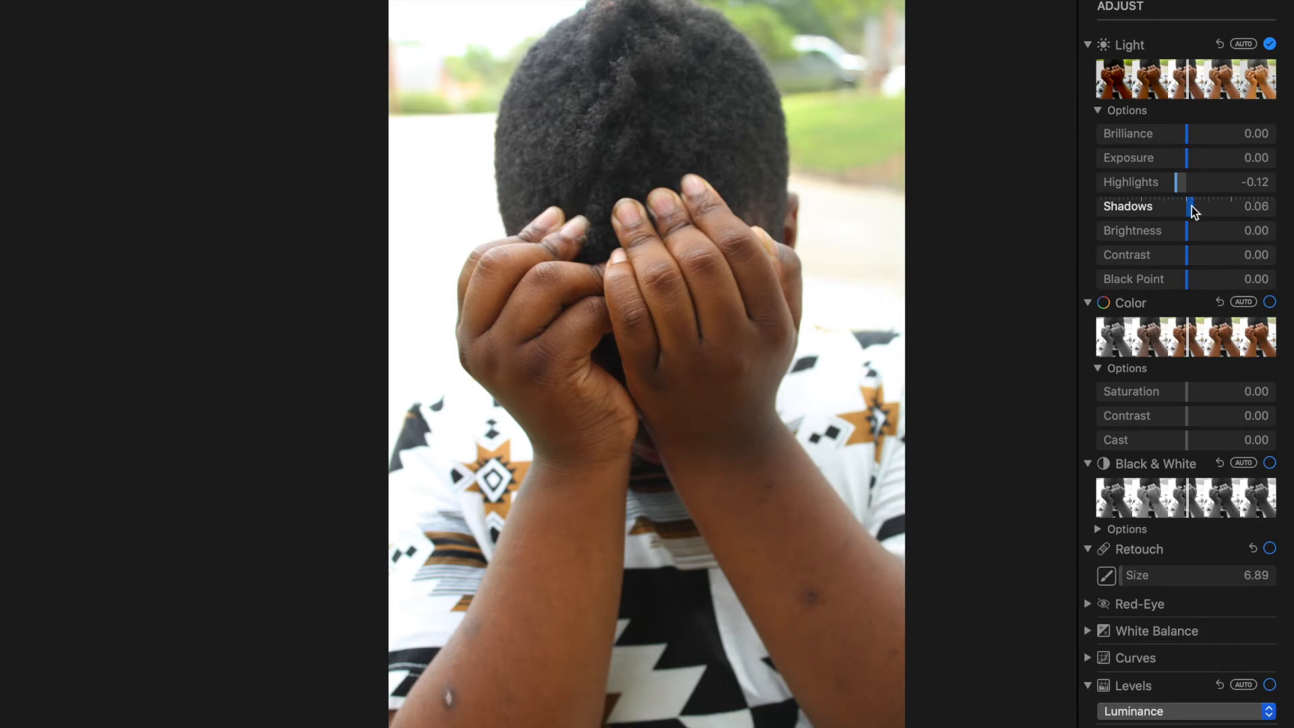
drag(1187, 257, 1199, 264)
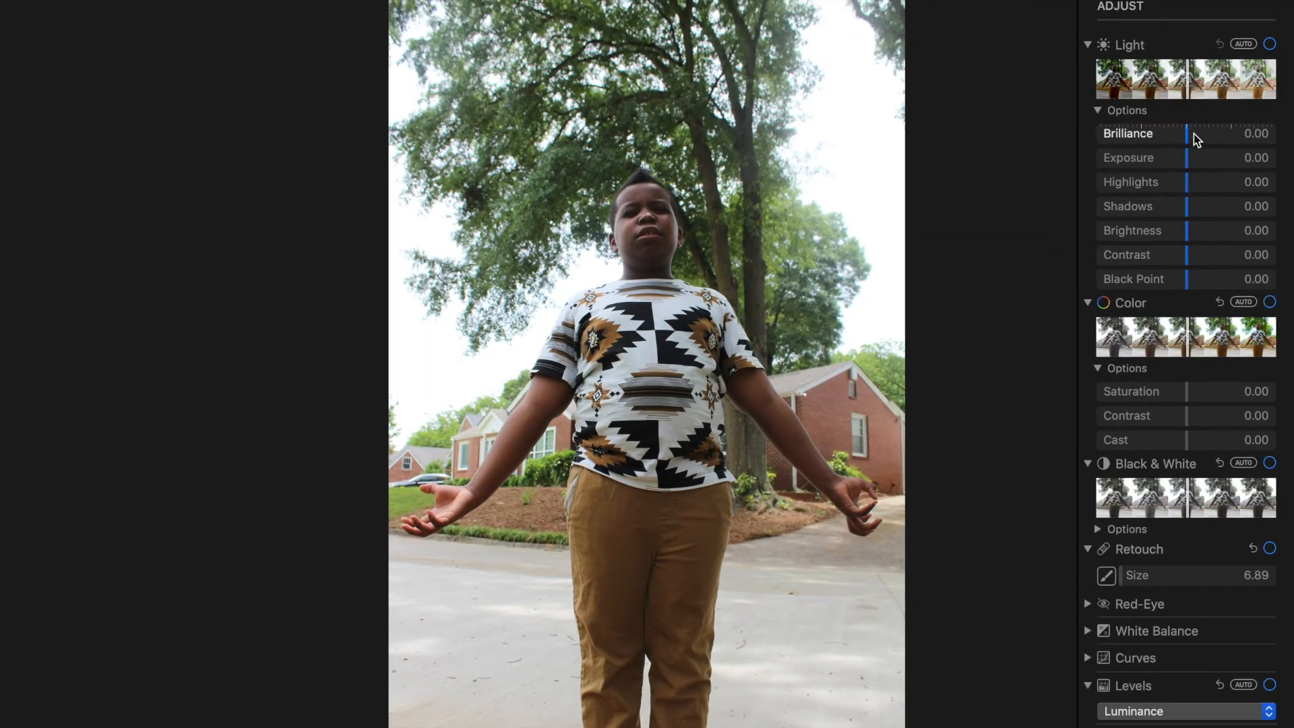
On the outstretched-arms photo, set Brilliance 0.17, lower Highlights, raise light Contrast, slightly increase Saturation and color Contrast, and save the edits
drag(1194, 133, 1202, 137)
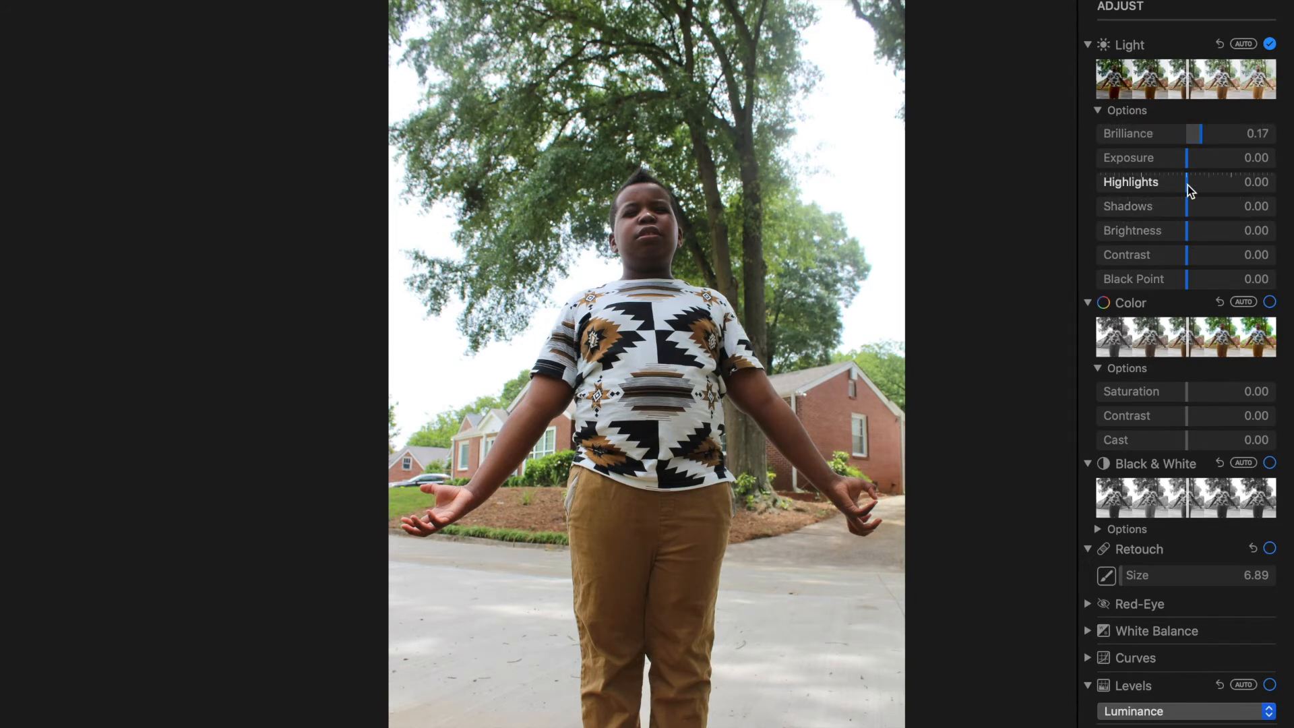
drag(1187, 187, 1170, 187)
drag(1187, 254, 1205, 258)
drag(1186, 395, 1194, 420)
click(90, 3)
click(1268, 3)
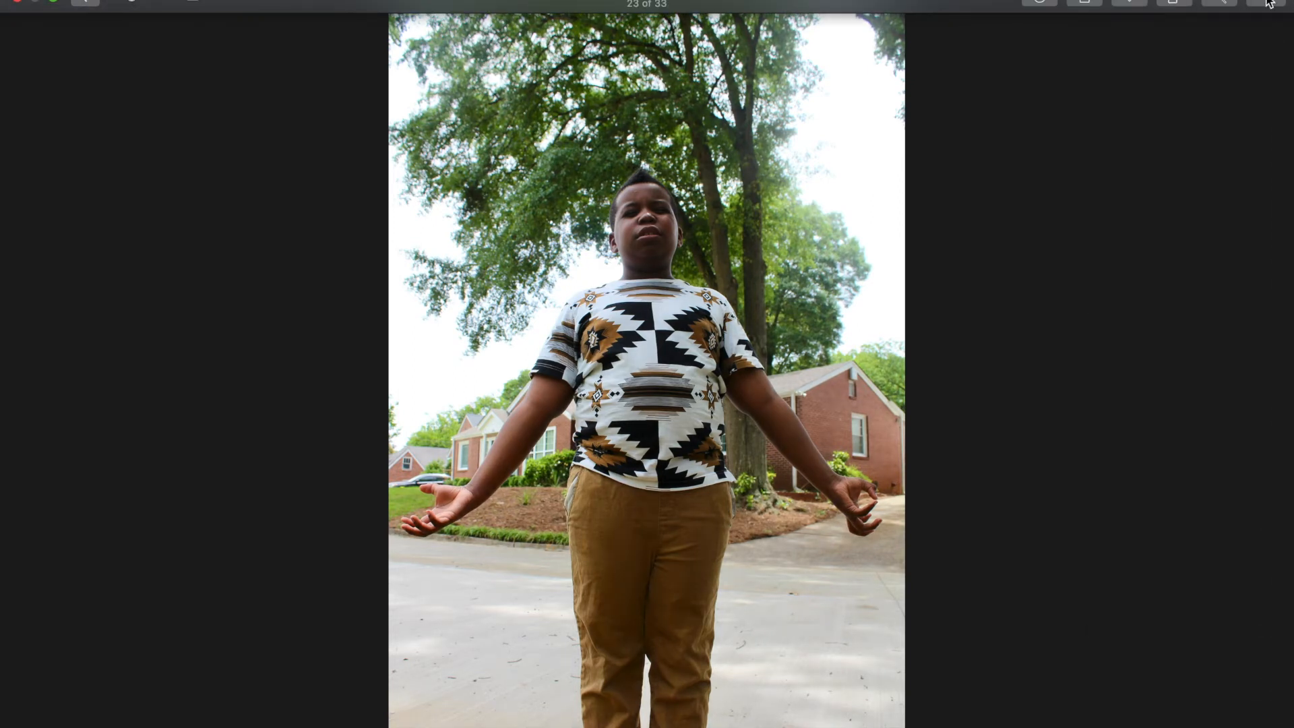
On the kneeling raised-fist photo, set Brilliance 0.18, Highlights 0.13, Shadows -0.10 and light Contrast 0.12, and raise Saturation slightly
key(Right)
key(Right)
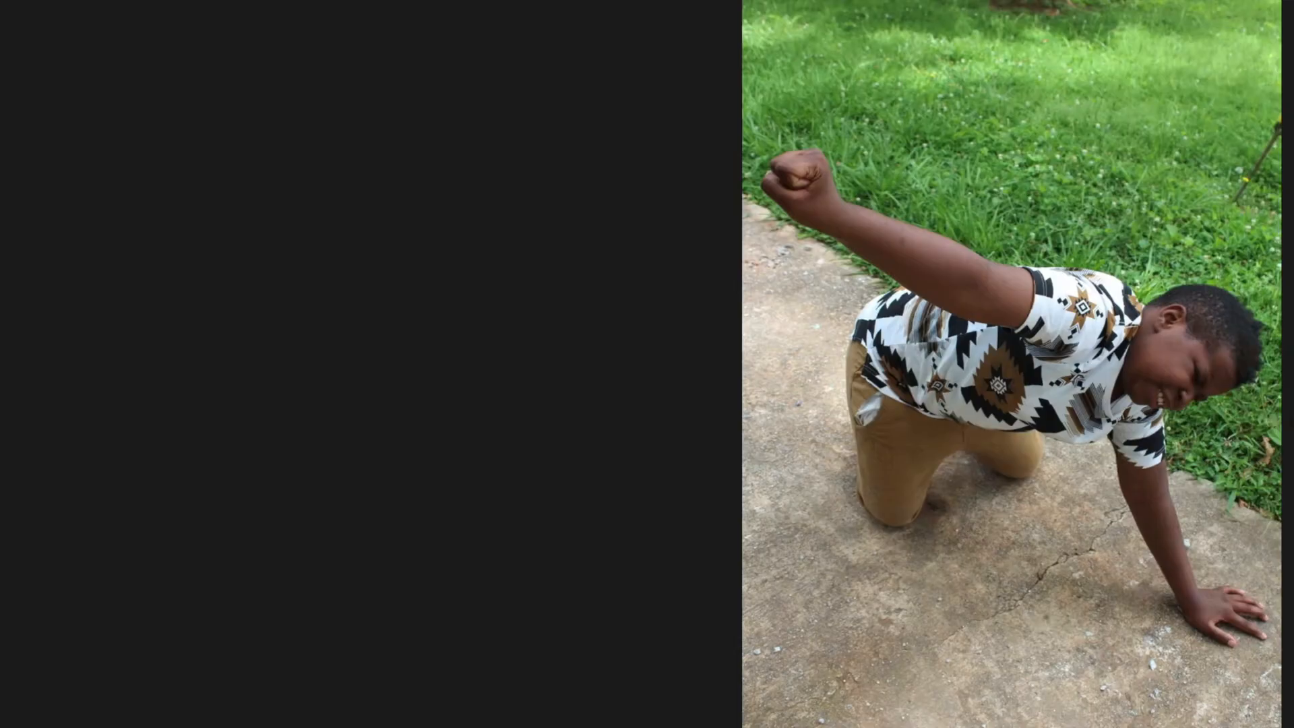
click(1272, 10)
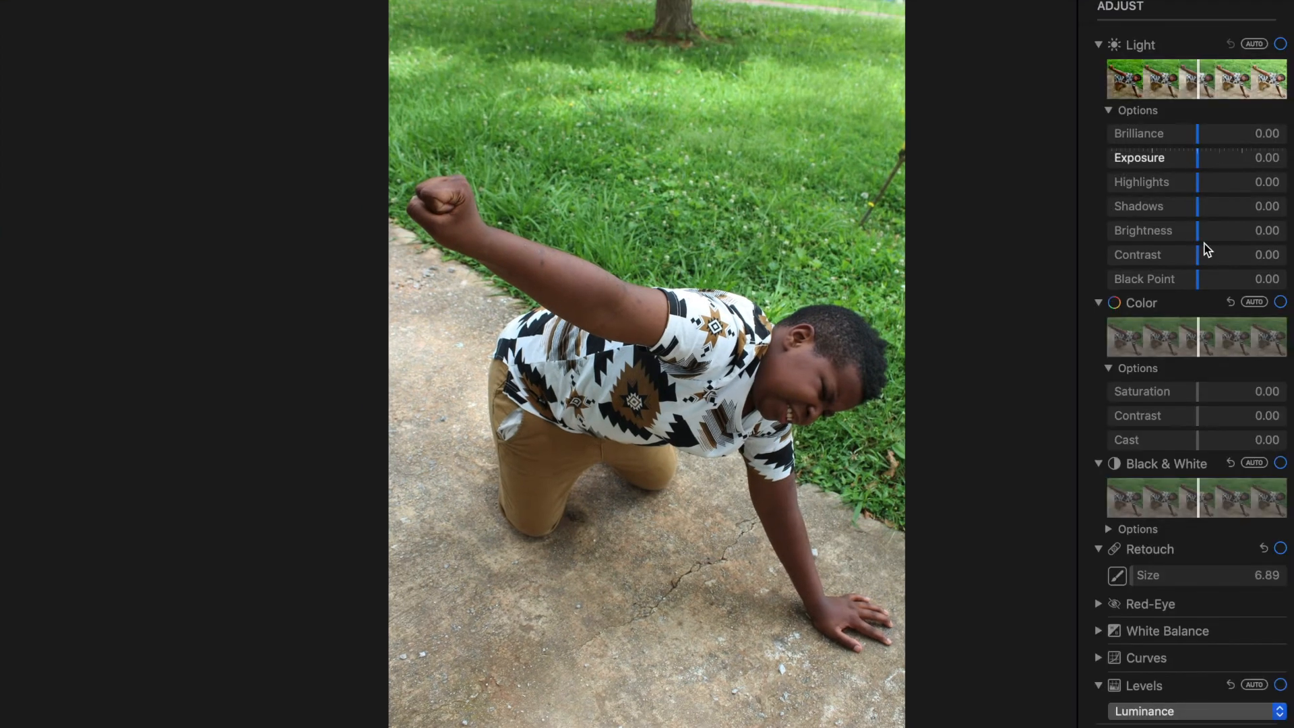
drag(1181, 134, 1202, 135)
drag(1185, 180, 1202, 263)
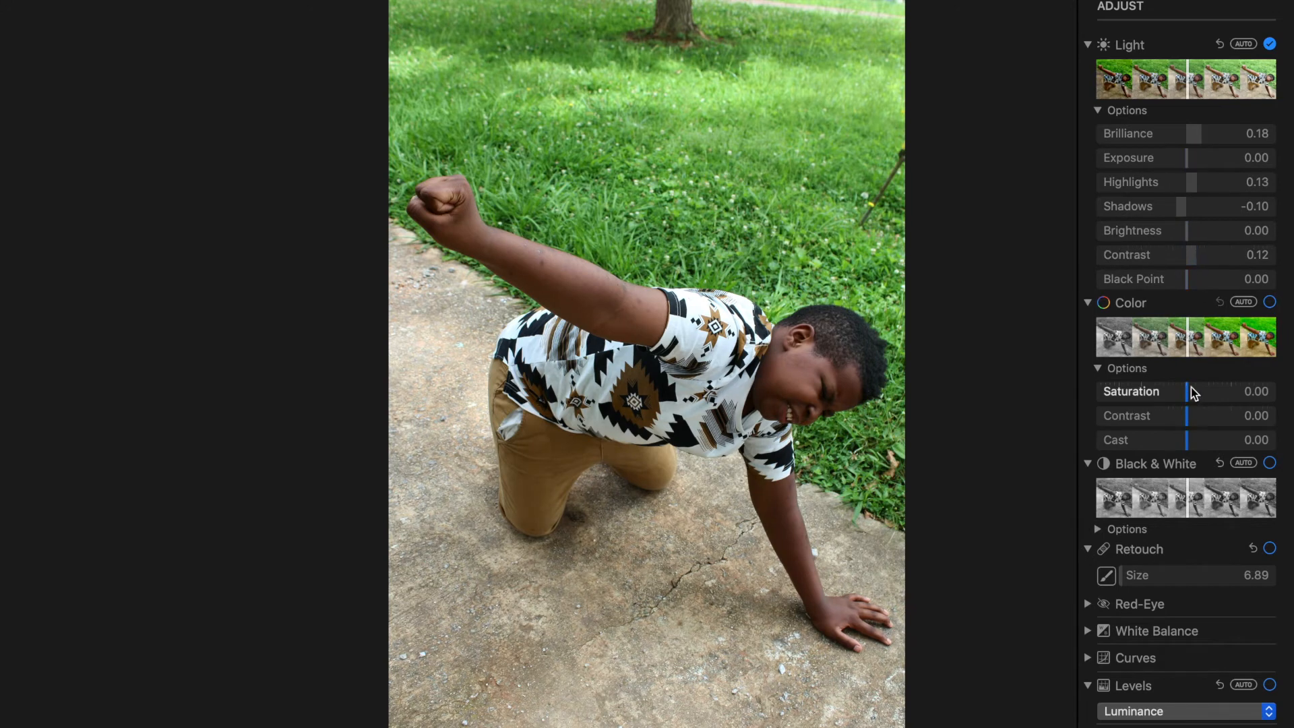
drag(1192, 394, 1195, 395)
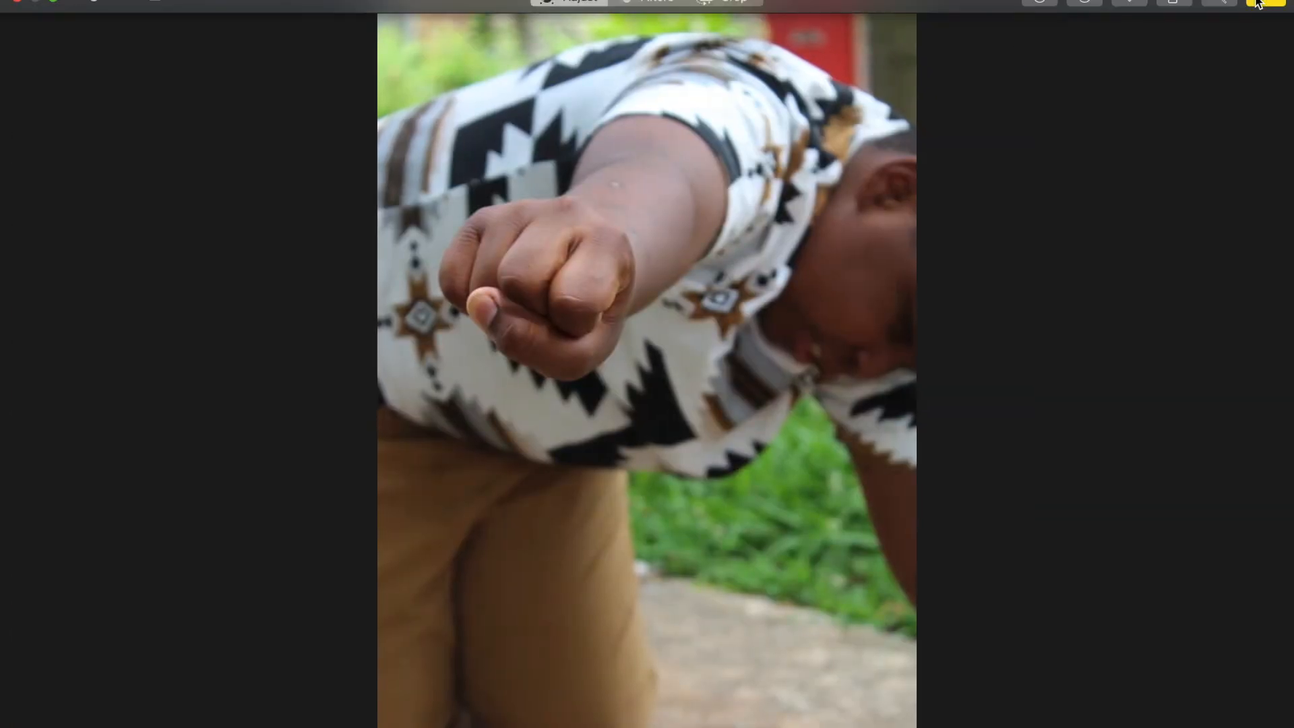
On the close-up fist photo, set light Contrast 0.13, Saturation 0.06 and color Contrast 0.04
click(1257, 3)
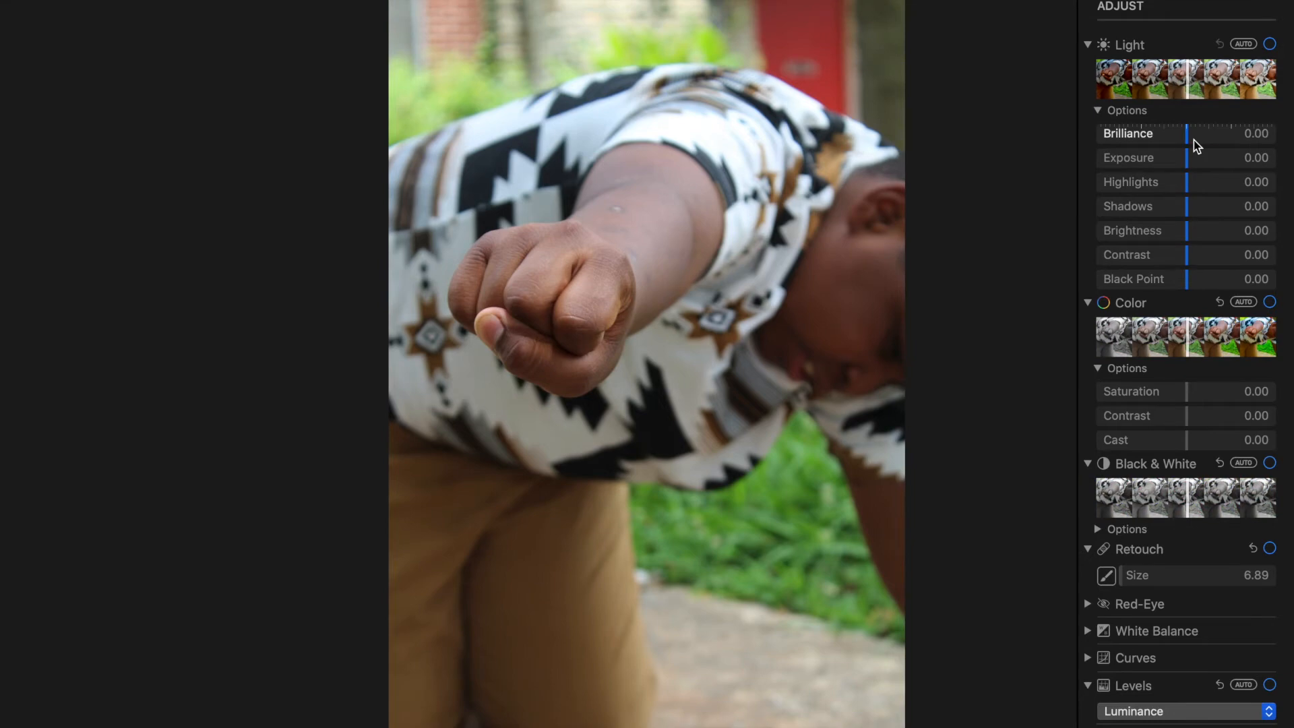
drag(1185, 255, 1197, 256)
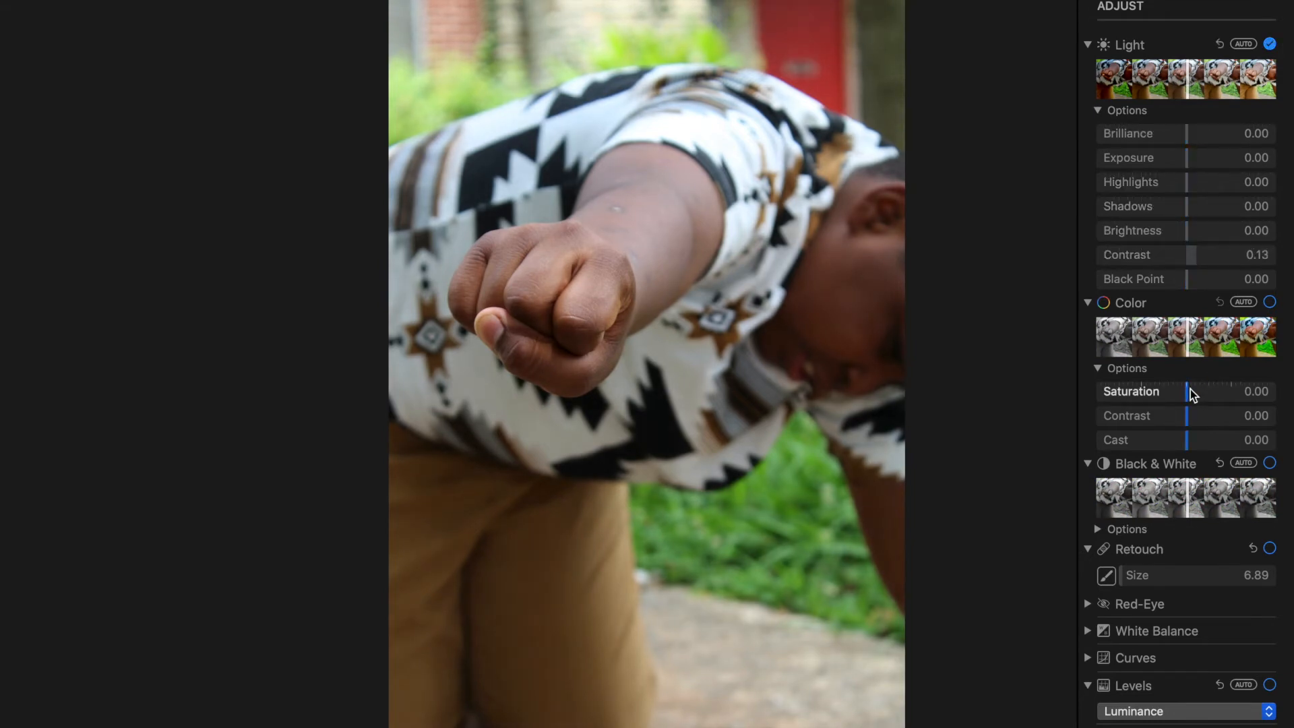
drag(1196, 390, 1190, 424)
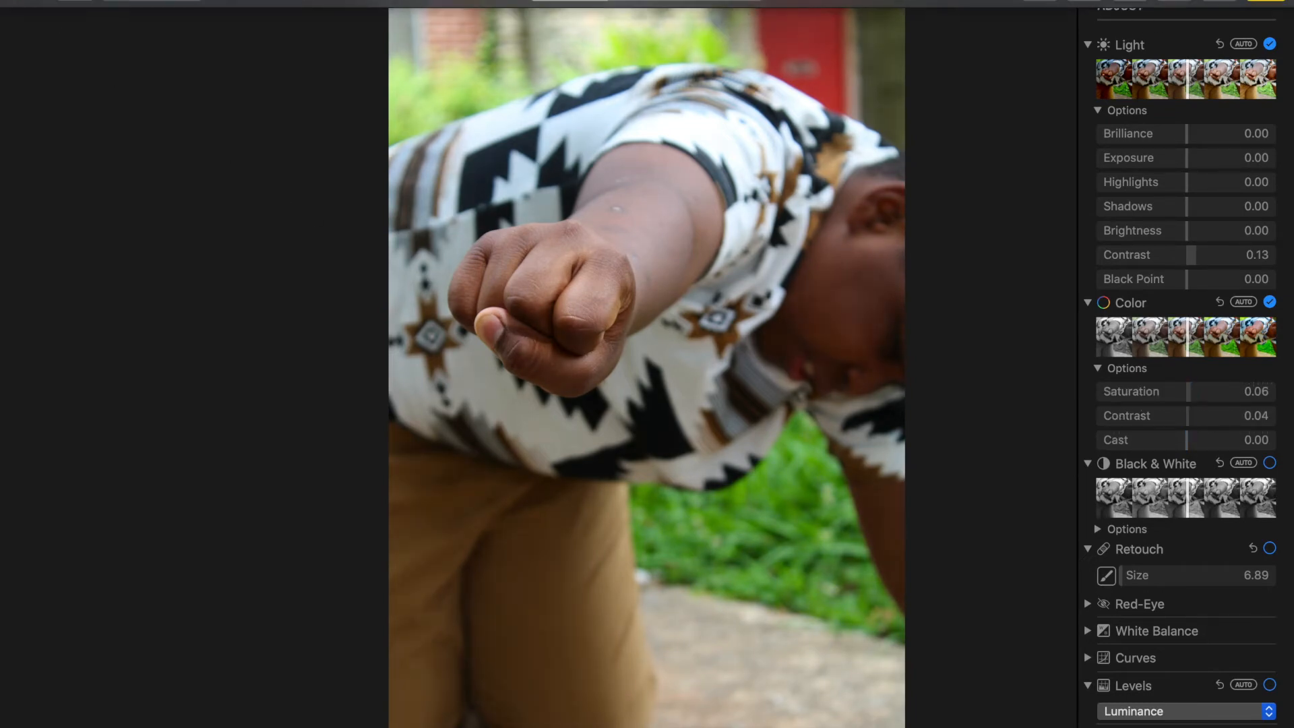
drag(1187, 206, 1177, 209)
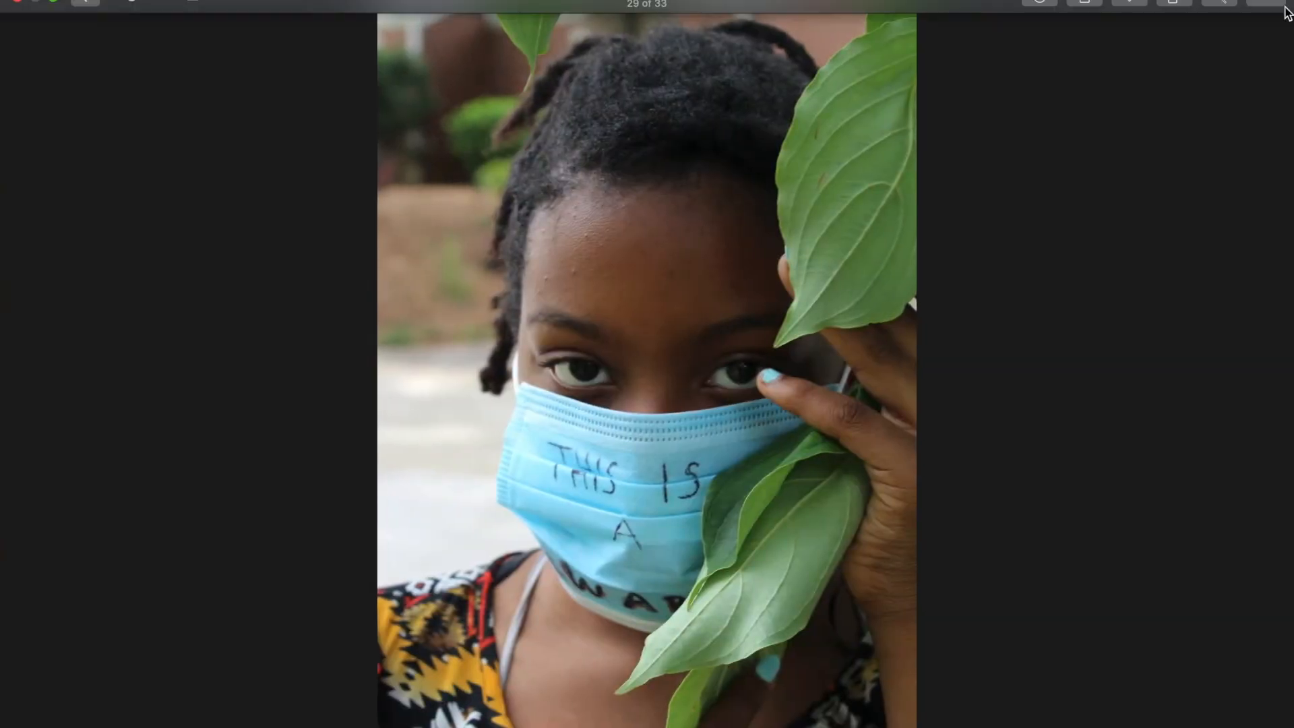
On the masked girl's portrait with leaves, set Highlights 0.05 and light Contrast 0.11, and slightly raise Saturation and Brilliance
click(1285, 12)
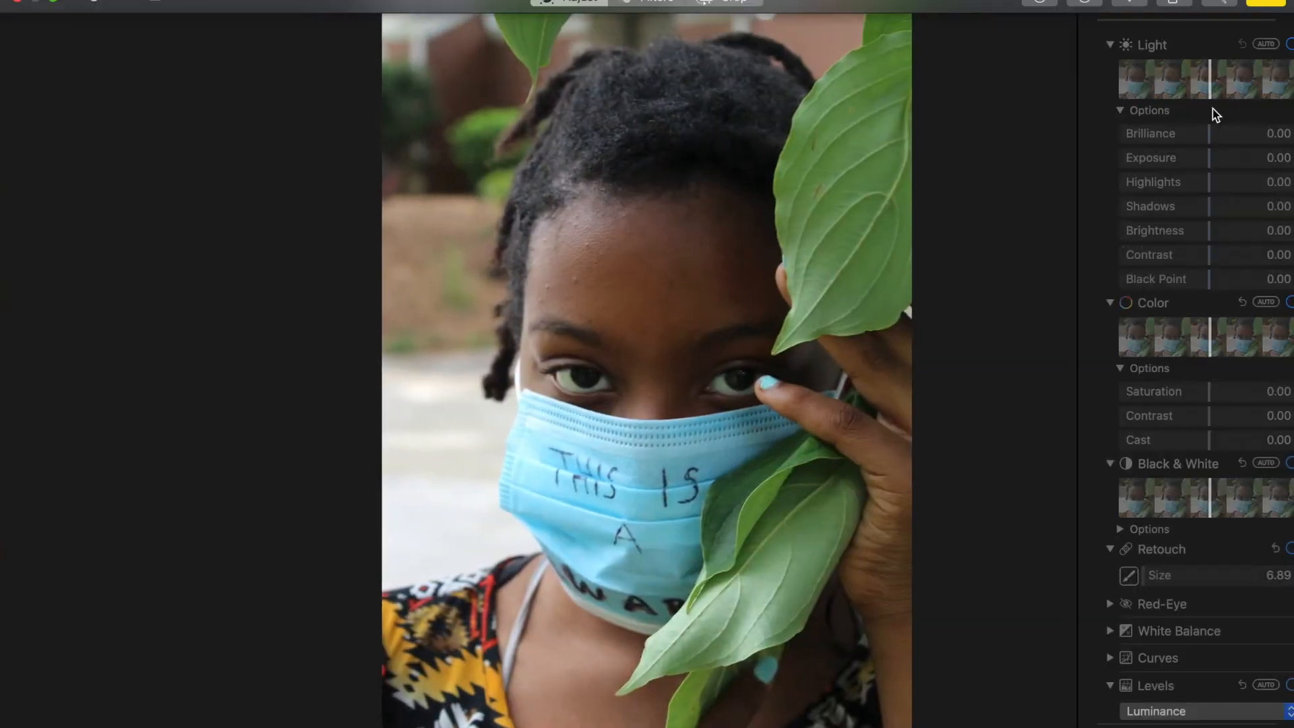
mouse_move(1180, 183)
mouse_down()
mouse_move(1206, 193)
mouse_move(1192, 193)
mouse_up()
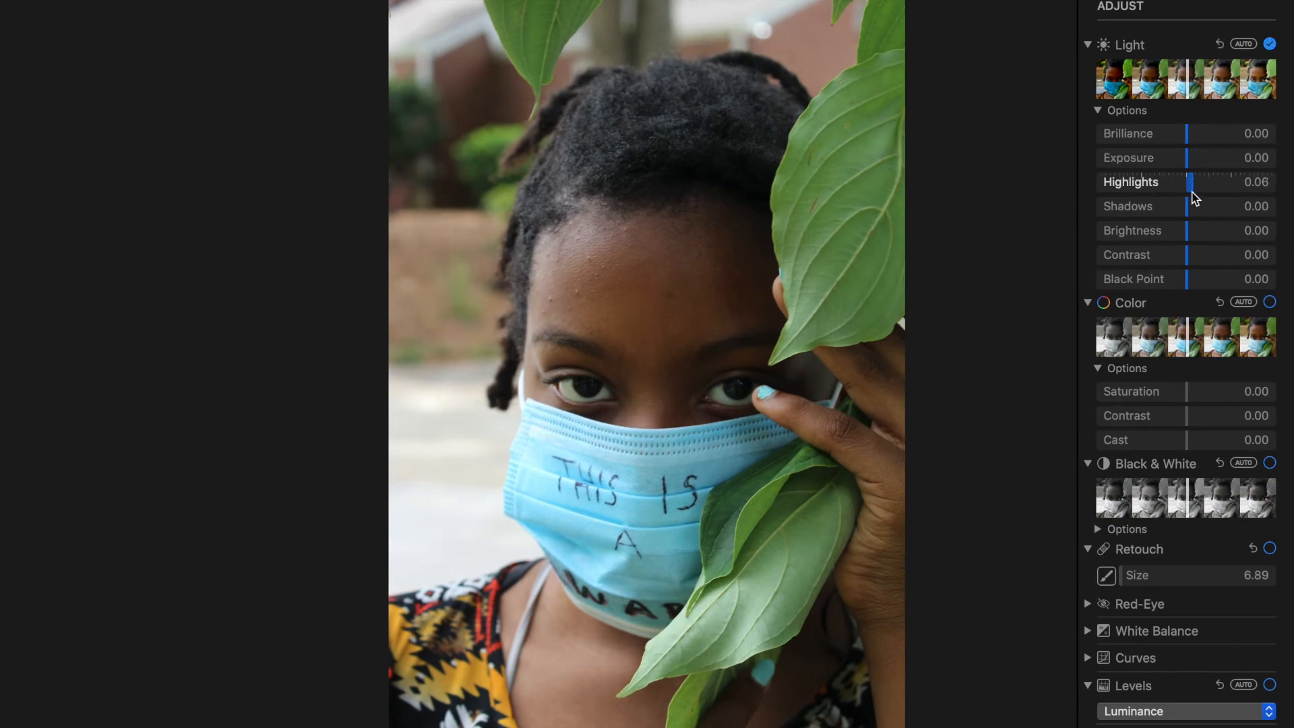
drag(1193, 254, 1198, 261)
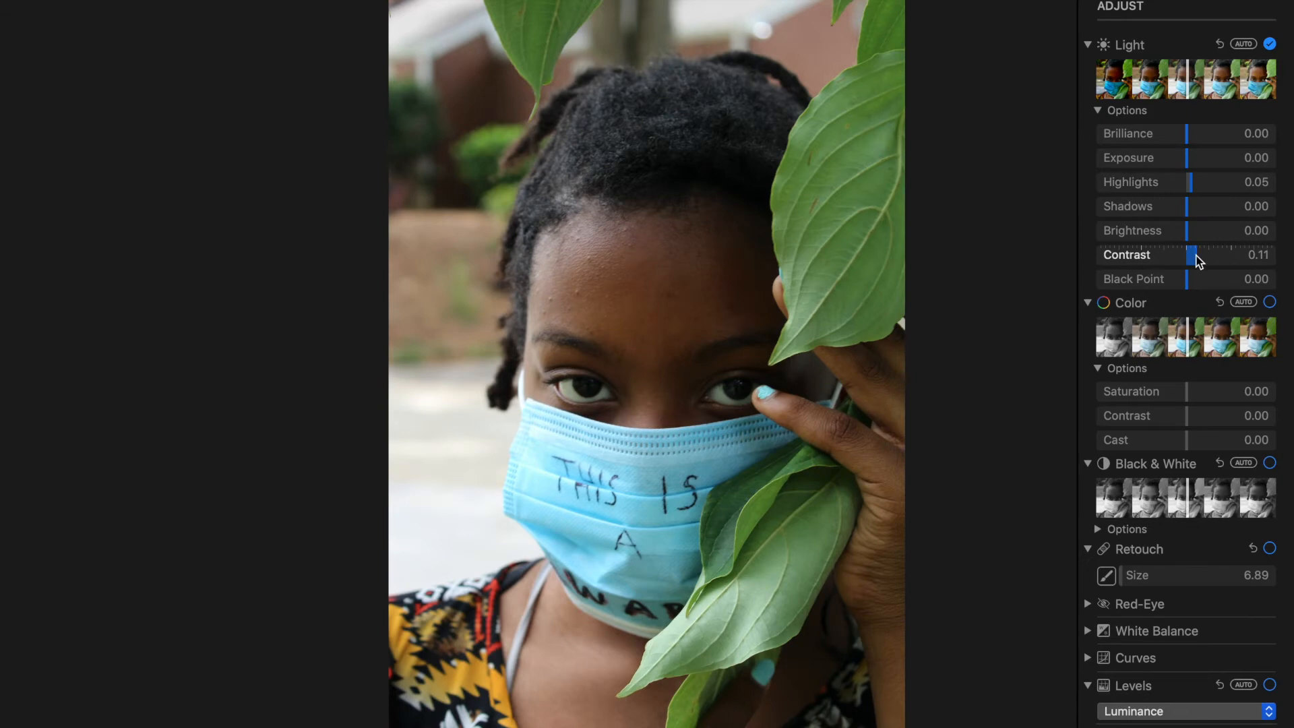
mouse_move(1186, 402)
mouse_down()
mouse_move(1193, 422)
mouse_move(1196, 396)
mouse_up()
drag(1187, 138, 1194, 139)
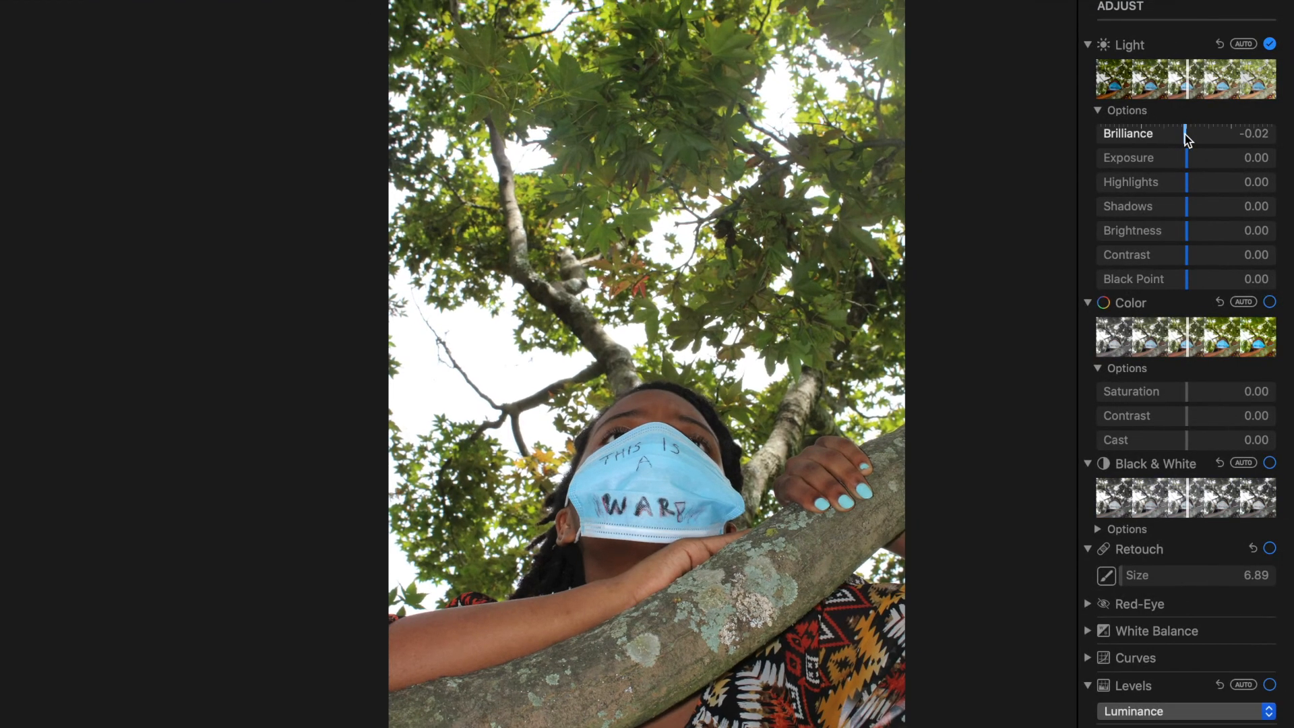
On the masked girl's wide upward tree shot, set Brilliance -0.27 and Exposure -0.12, and adjust Shadows, light Contrast and the color settings
drag(1185, 132, 1177, 161)
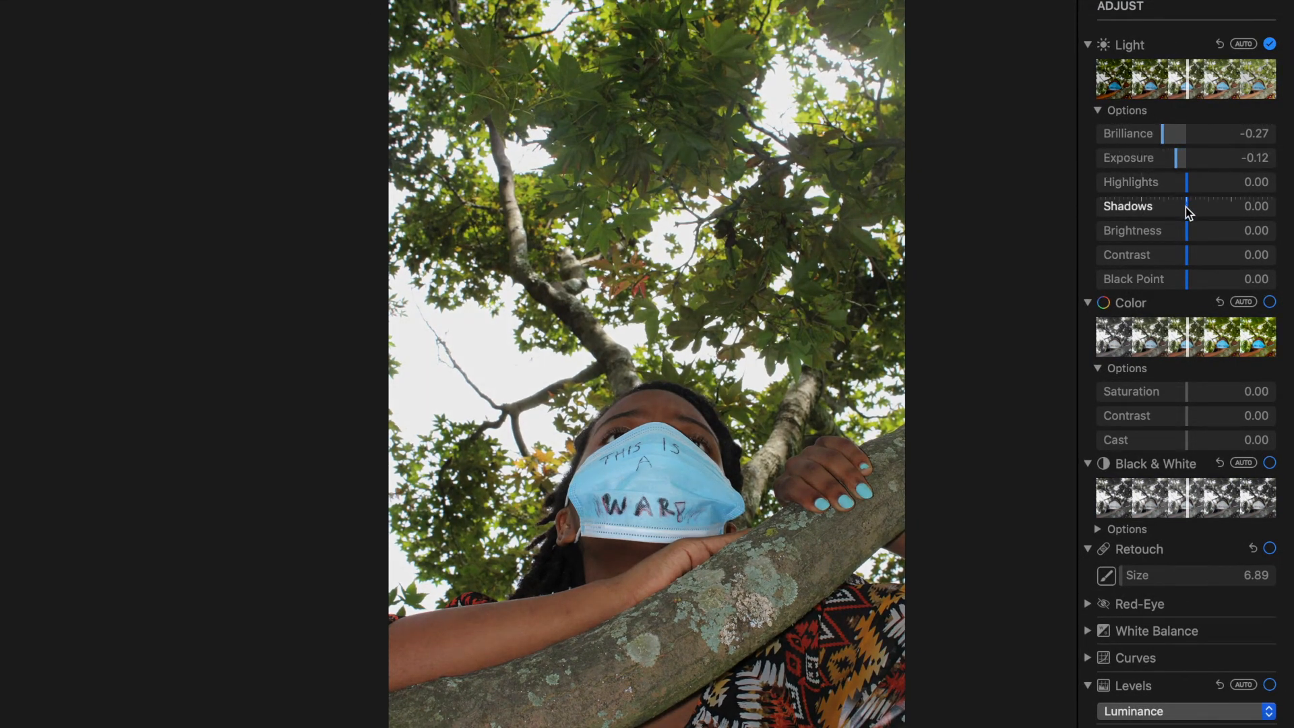
drag(1187, 213, 1209, 257)
mouse_move(1190, 396)
mouse_down()
mouse_move(1175, 396)
mouse_move(1200, 401)
mouse_move(1166, 402)
mouse_move(1179, 401)
mouse_up()
drag(1180, 404, 1200, 432)
key(m)
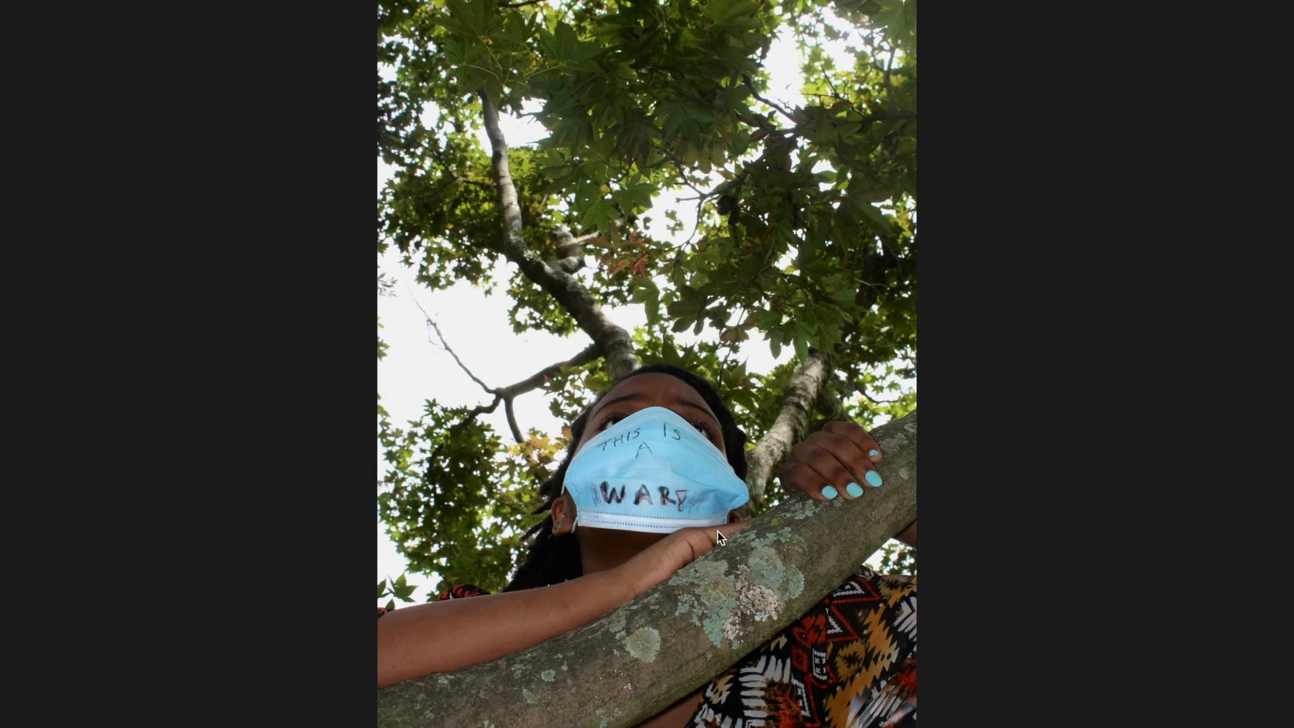
Compare the remaining unedited photos of the masked girl in the tree
key(Right)
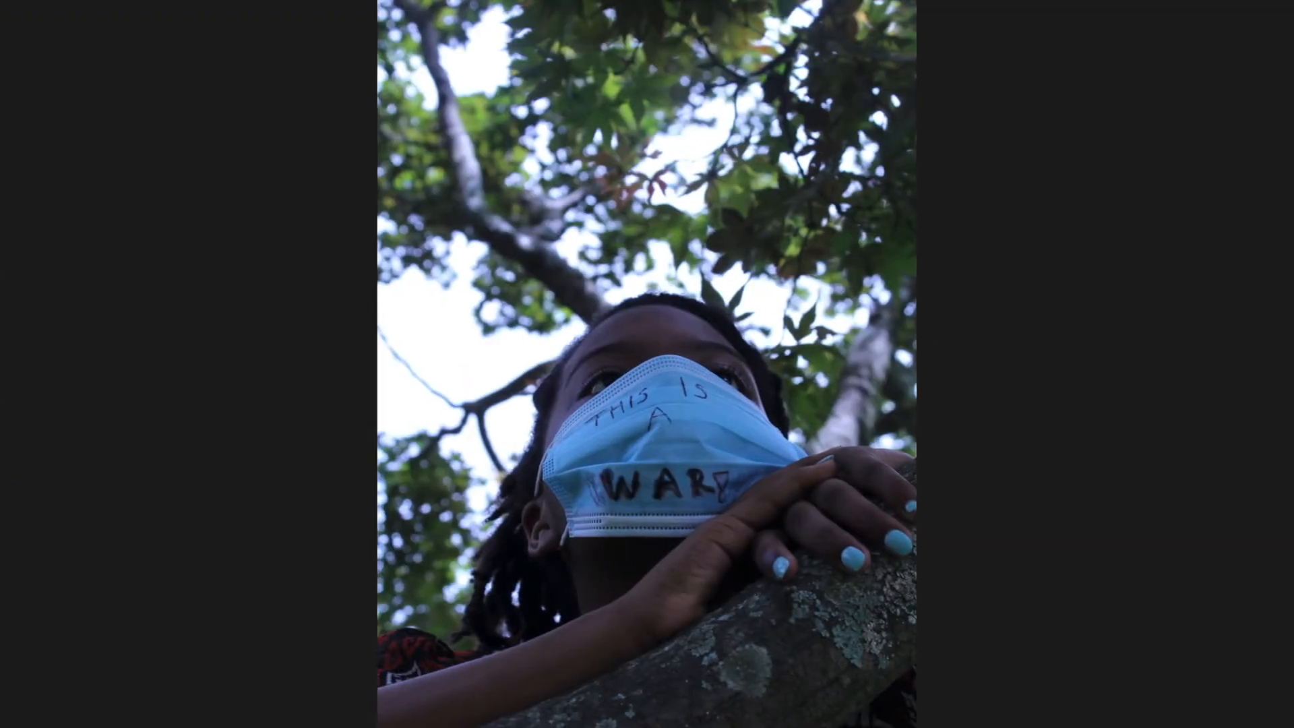
scroll(839, 339, right, 5)
scroll(711, 388, right, 5)
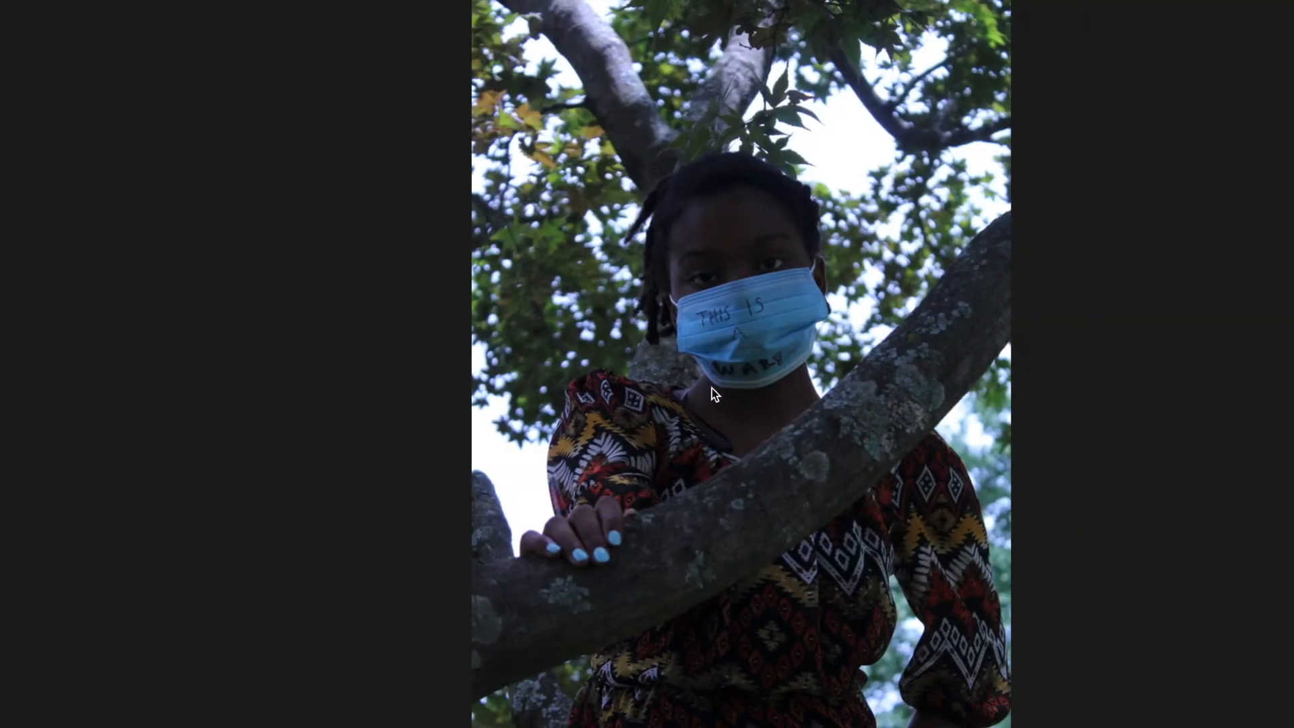
scroll(712, 388, right, 5)
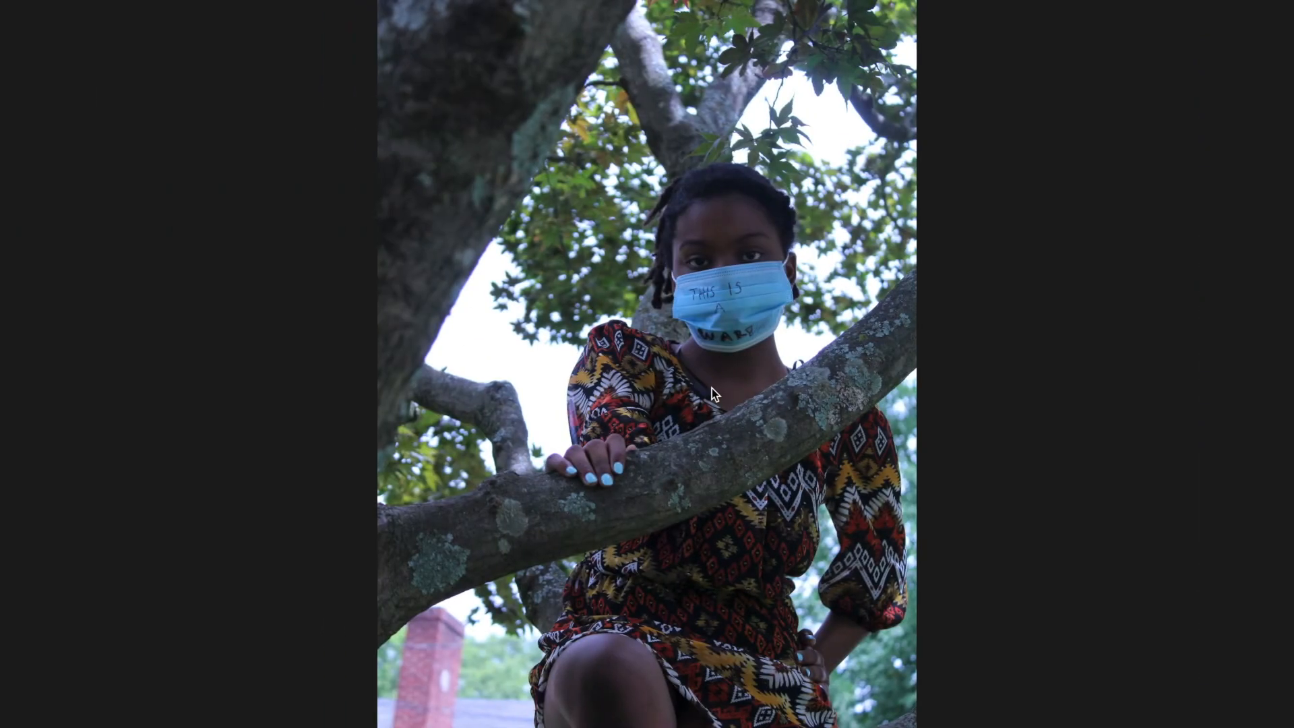
scroll(712, 388, right, 5)
scroll(607, 465, left, 5)
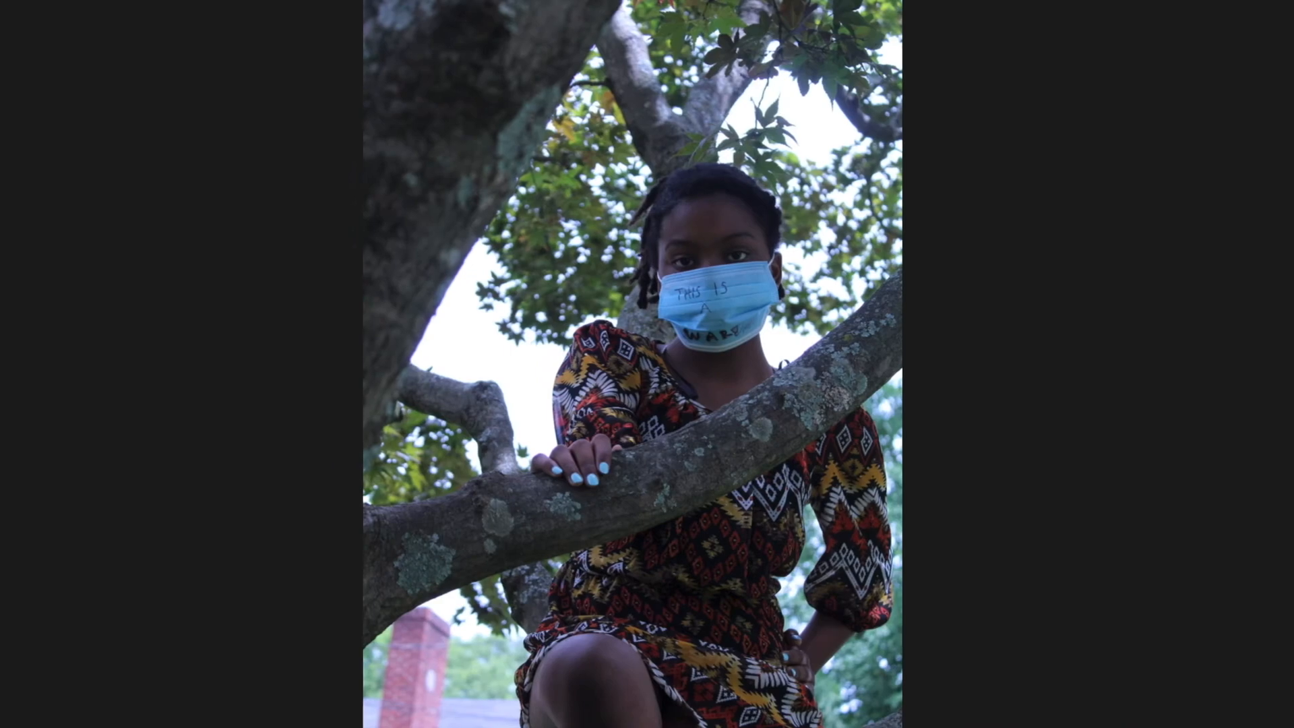
scroll(607, 465, right, 5)
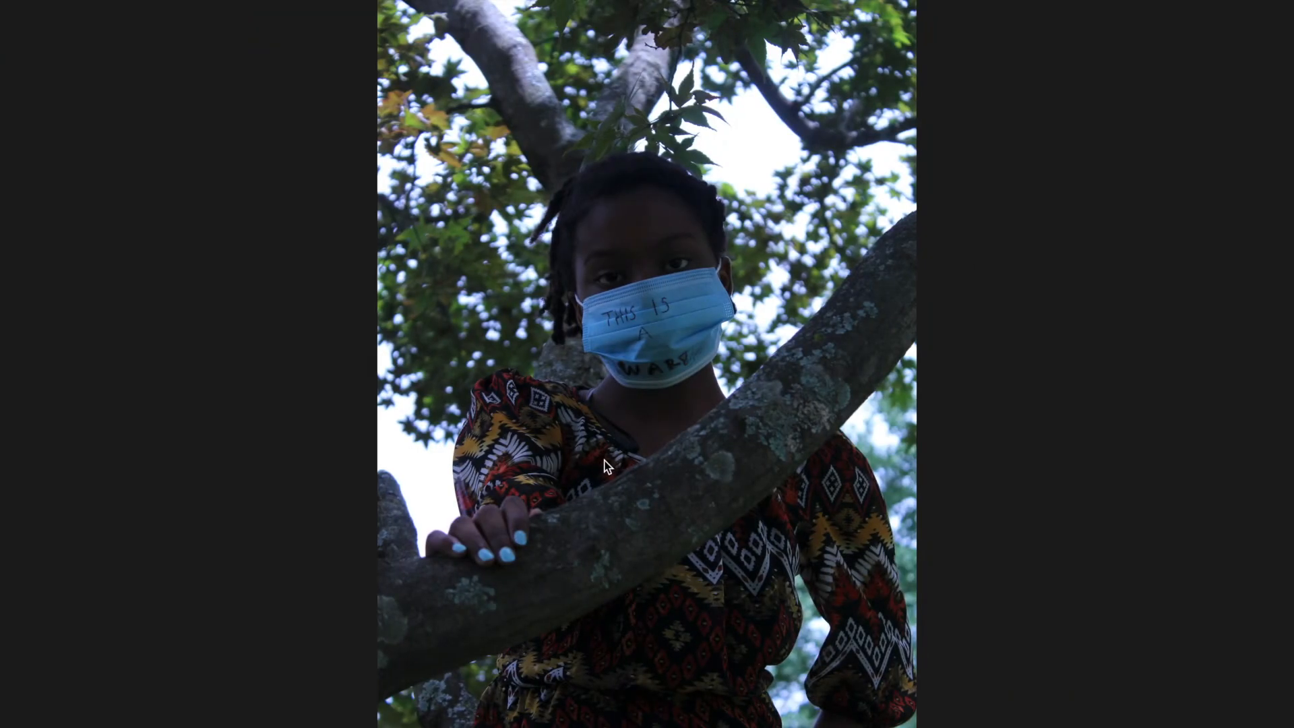
scroll(604, 459, left, 5)
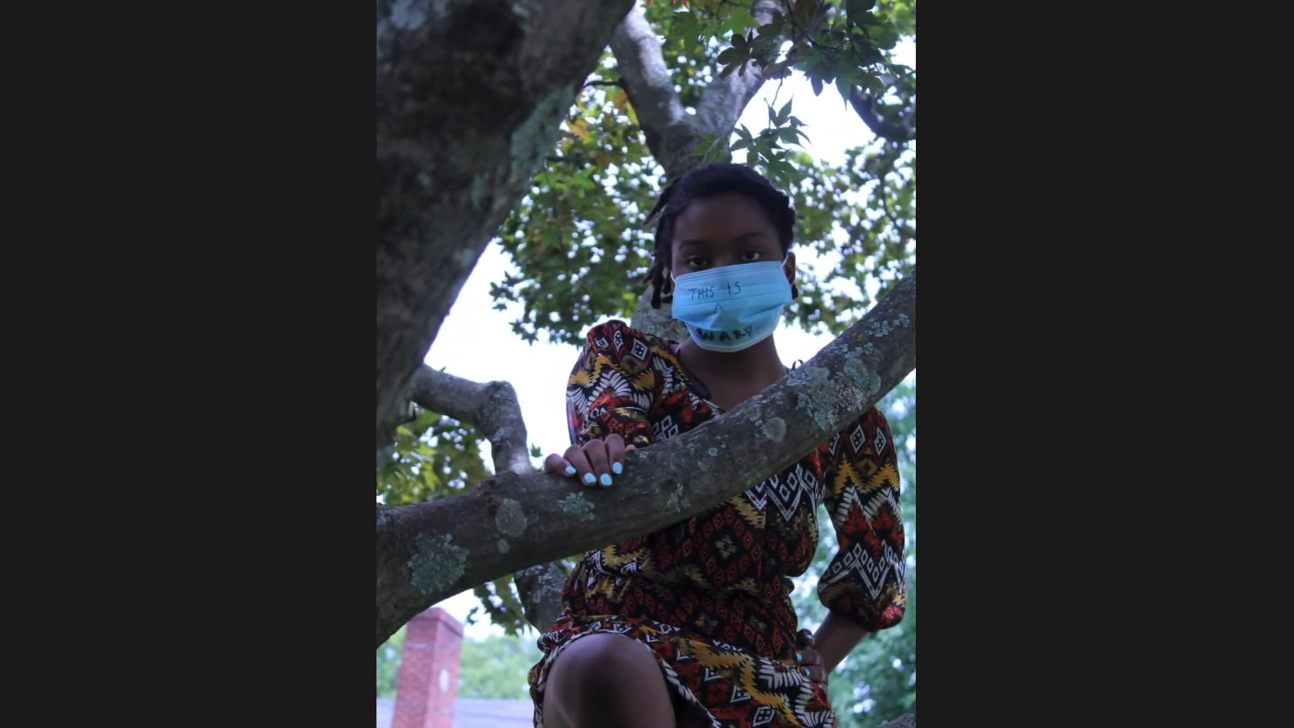
Remove the dark, close upward shot of the masked girl leaning on the branch from the album
scroll(604, 459, left, 5)
right_click(636, 424)
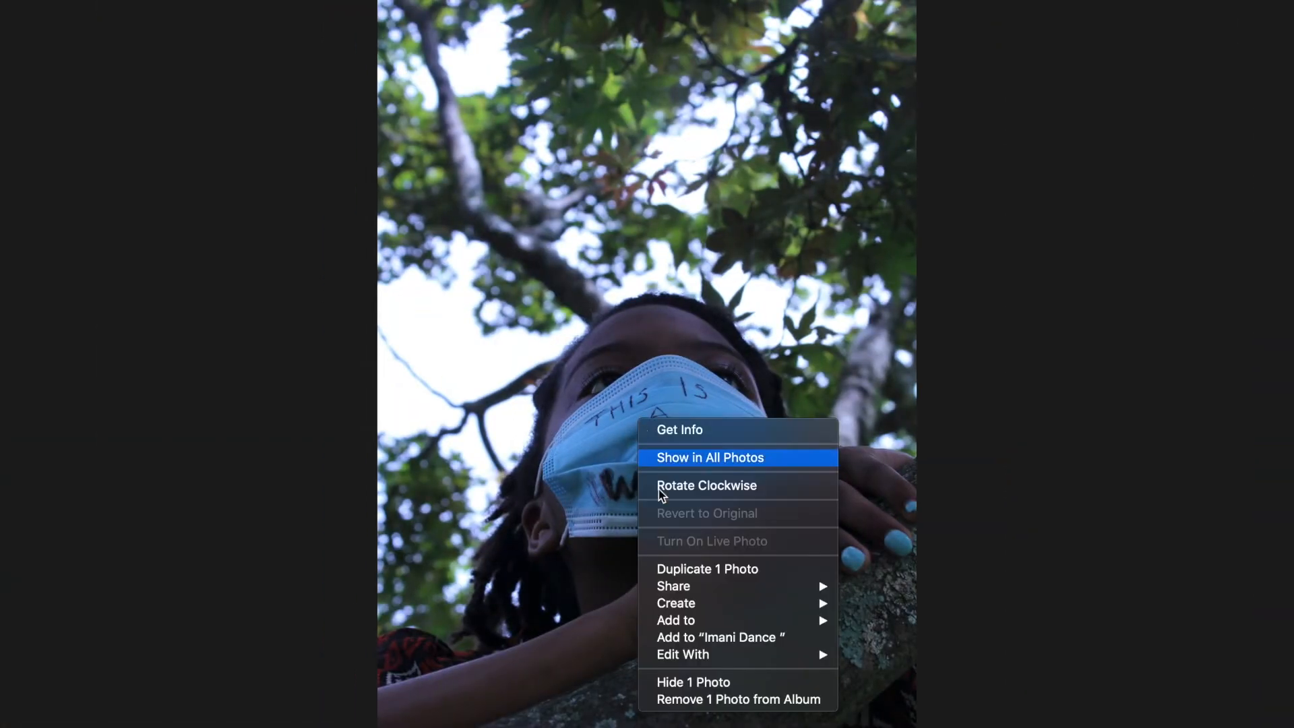
click(661, 699)
On the masked girl's dark front-facing portrait behind the slanted branch, set Brilliance to 0.35 and Exposure to 0.12
scroll(750, 435, right, 5)
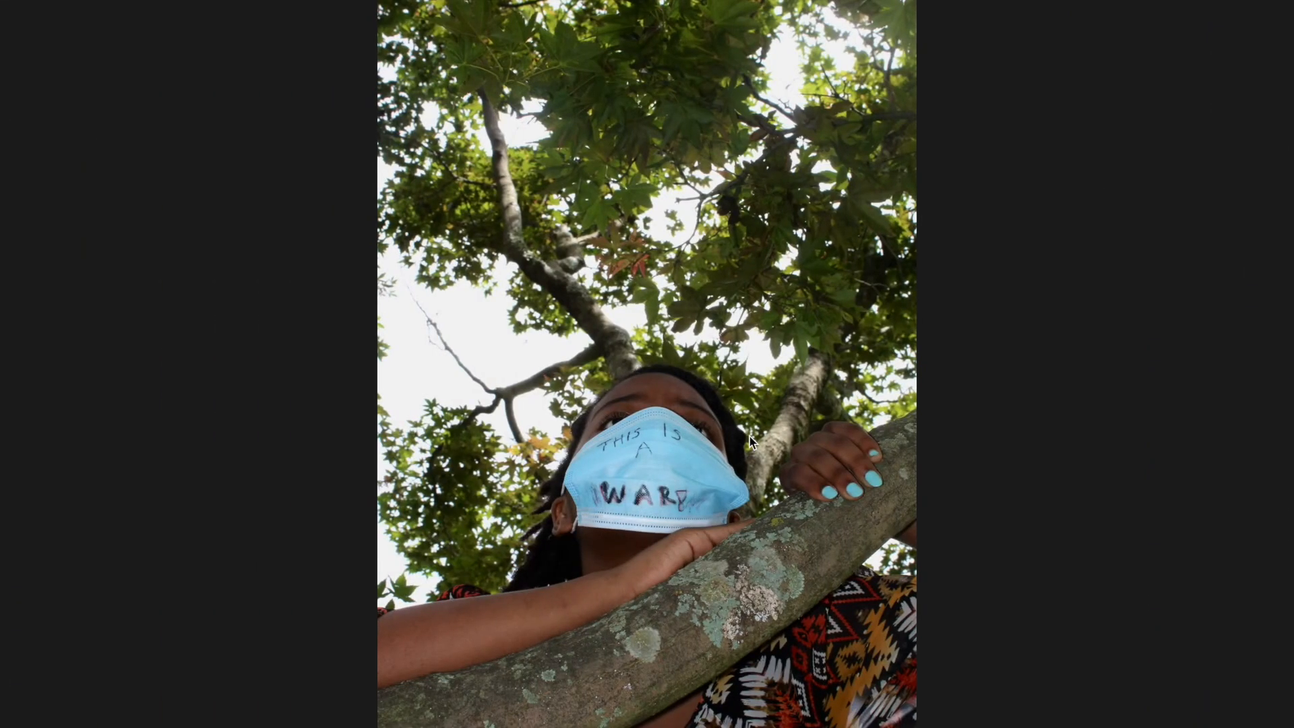
scroll(749, 436, right, 3)
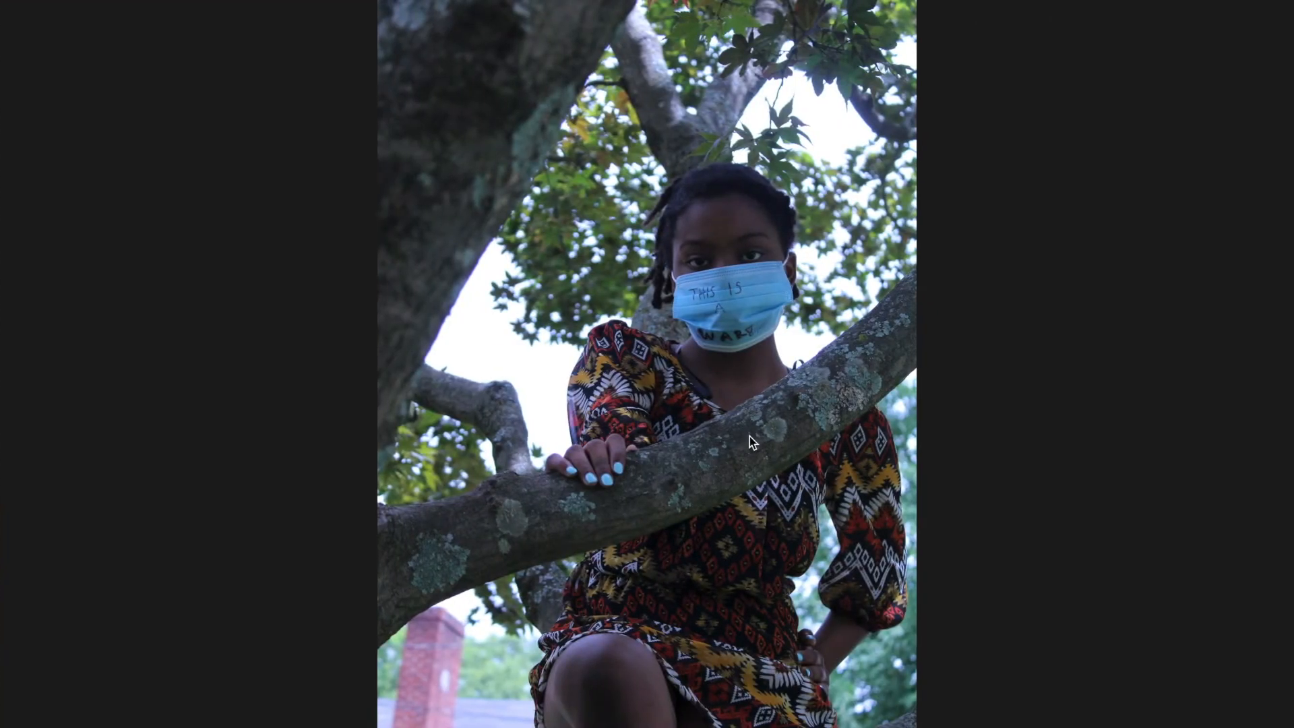
scroll(749, 435, right, 3)
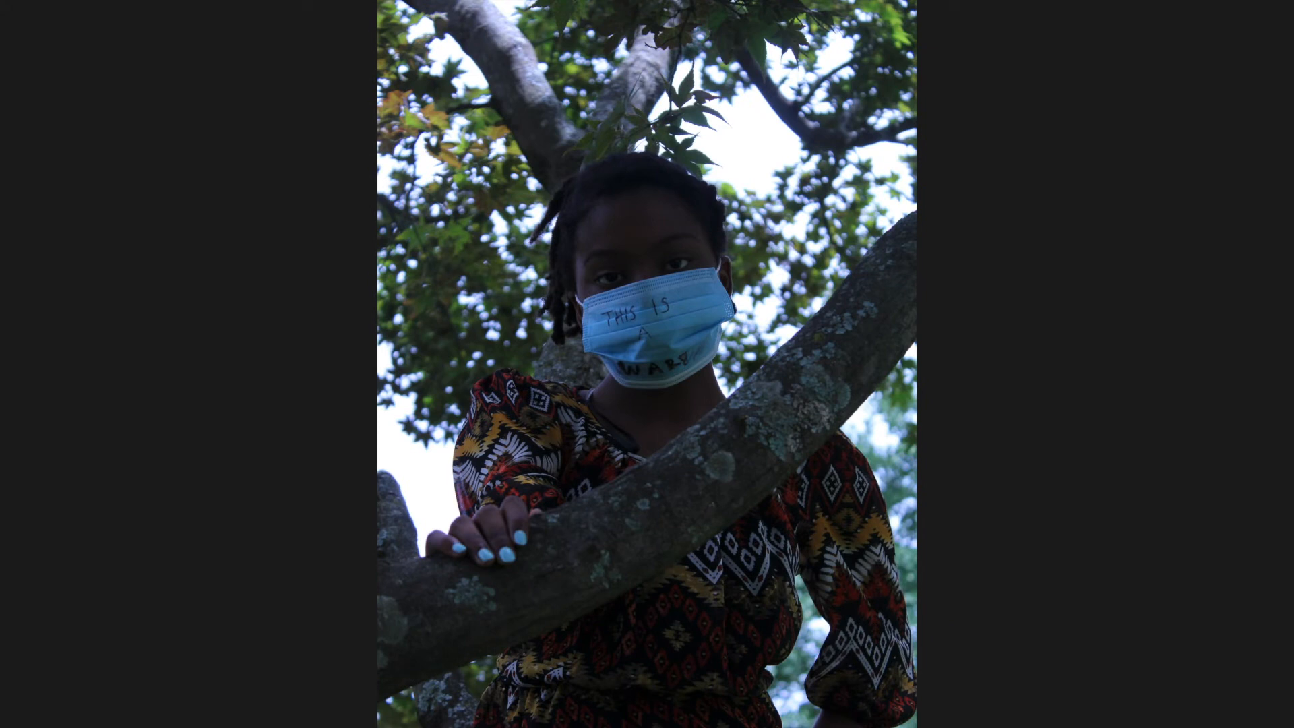
click(1264, 4)
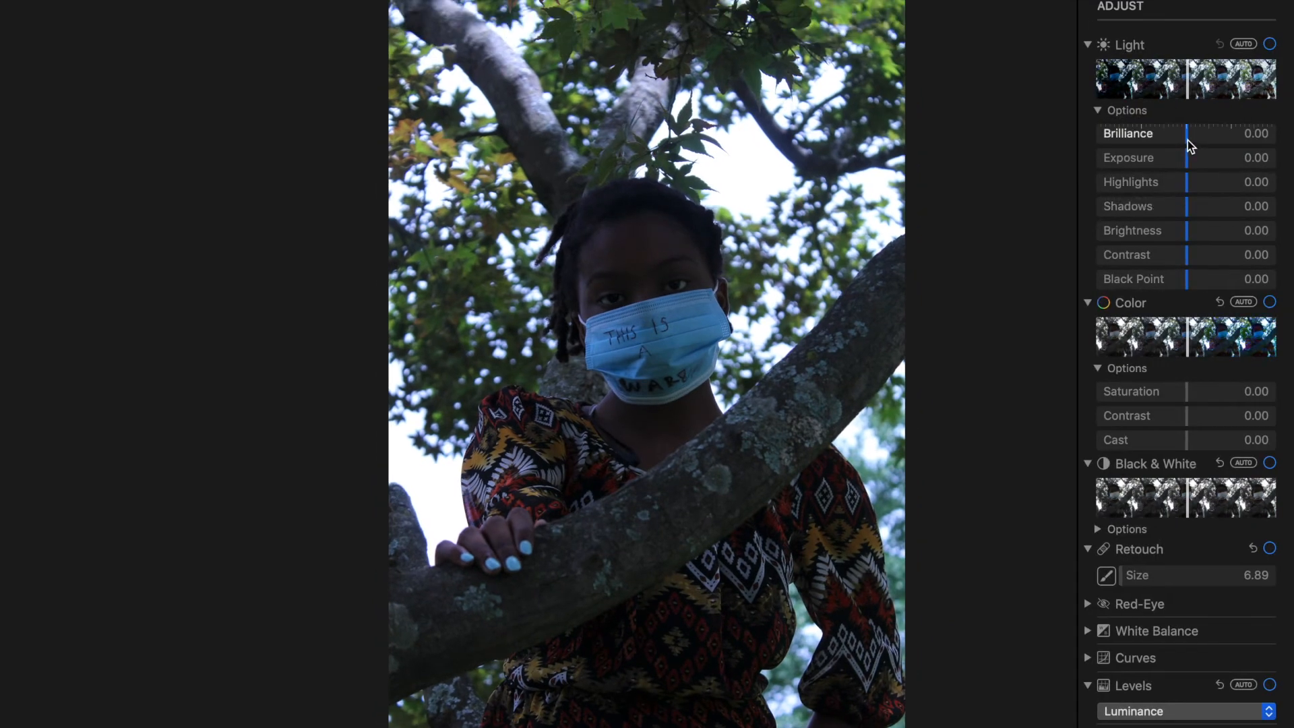
drag(1189, 87, 1216, 90)
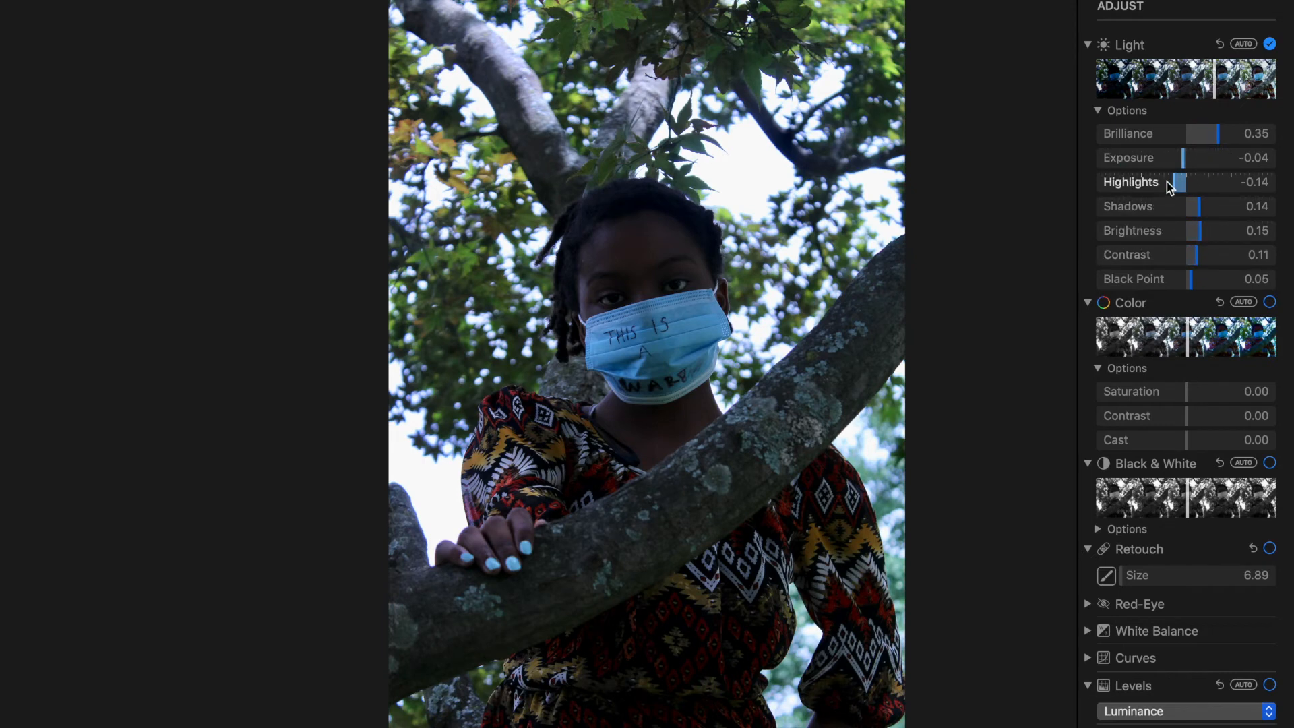
drag(1178, 157, 1201, 167)
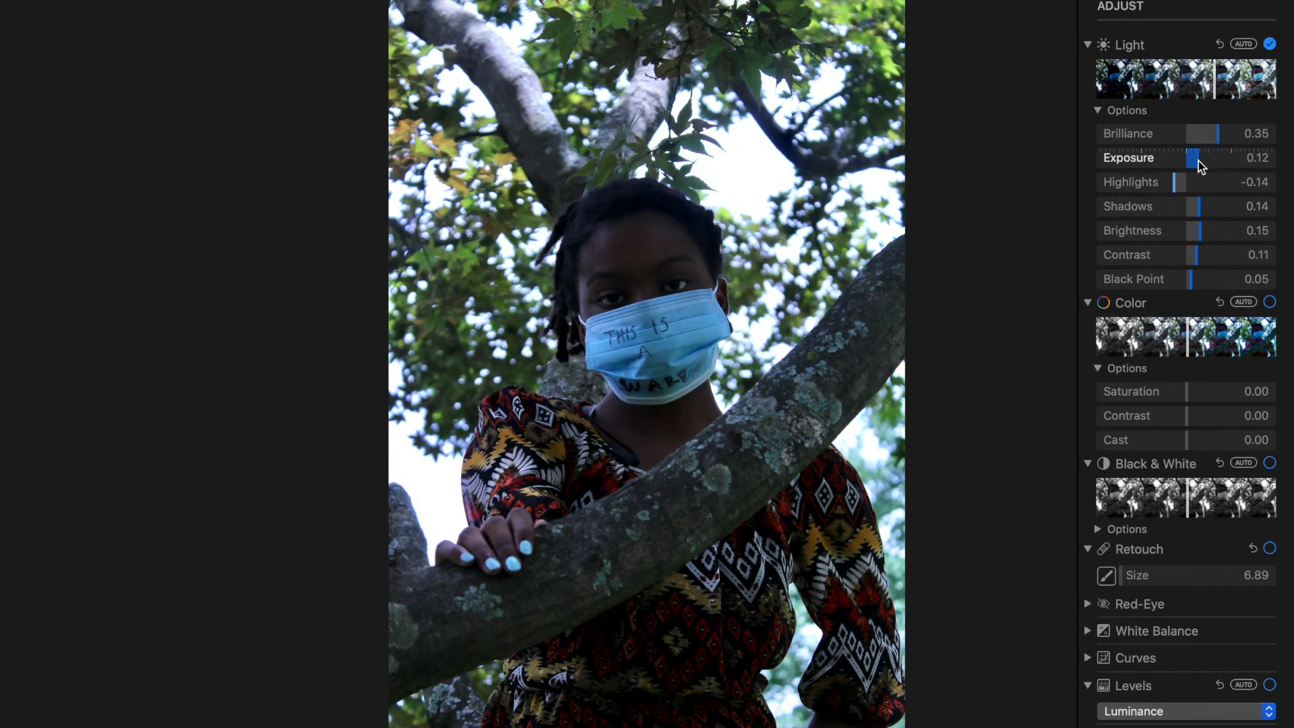
Set the same portrait's Saturation to 0.07 and color Contrast to 0.06, and adjust its Exposure once more
drag(1186, 392, 1194, 423)
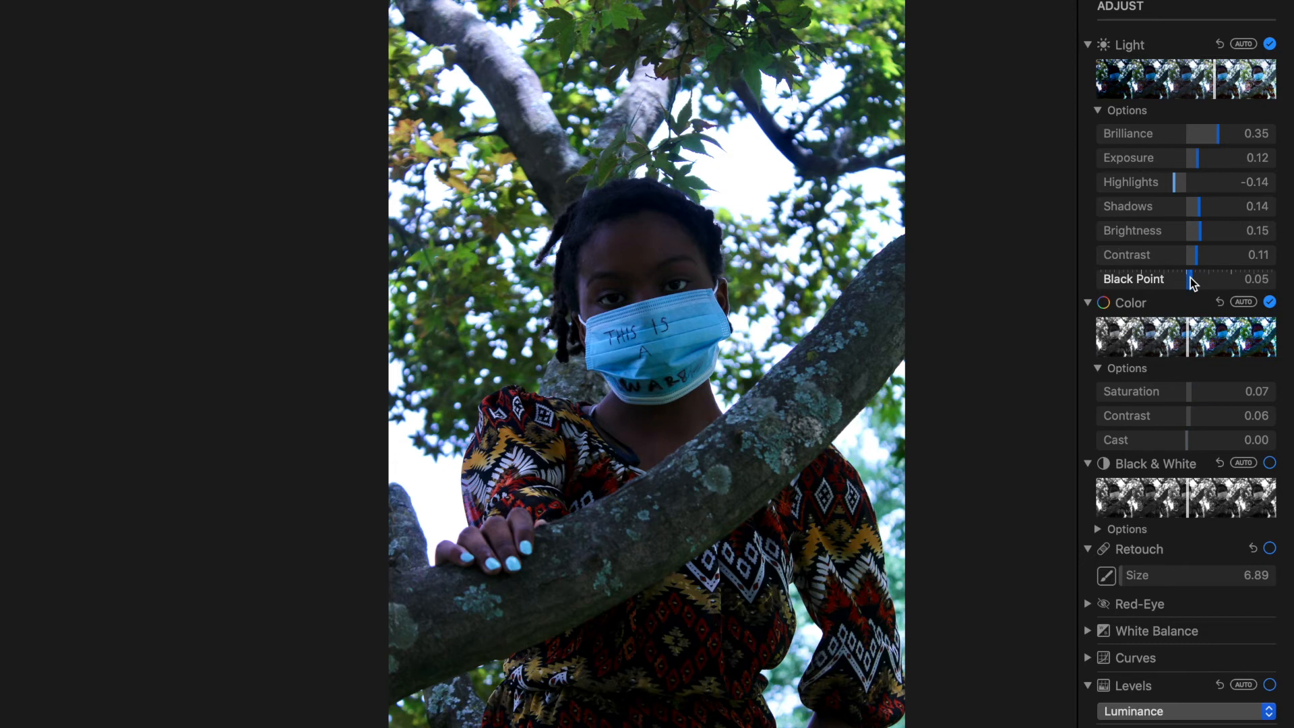
drag(1199, 167, 1214, 145)
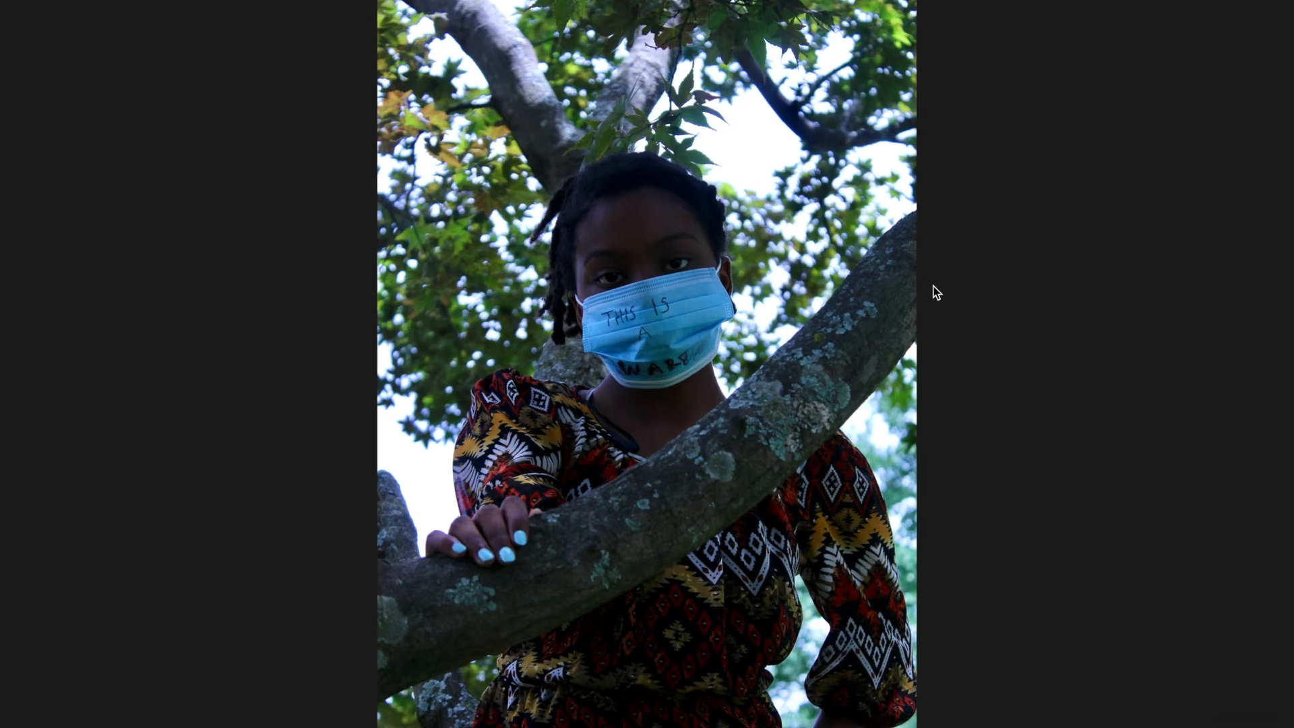
scroll(934, 286, right, 1)
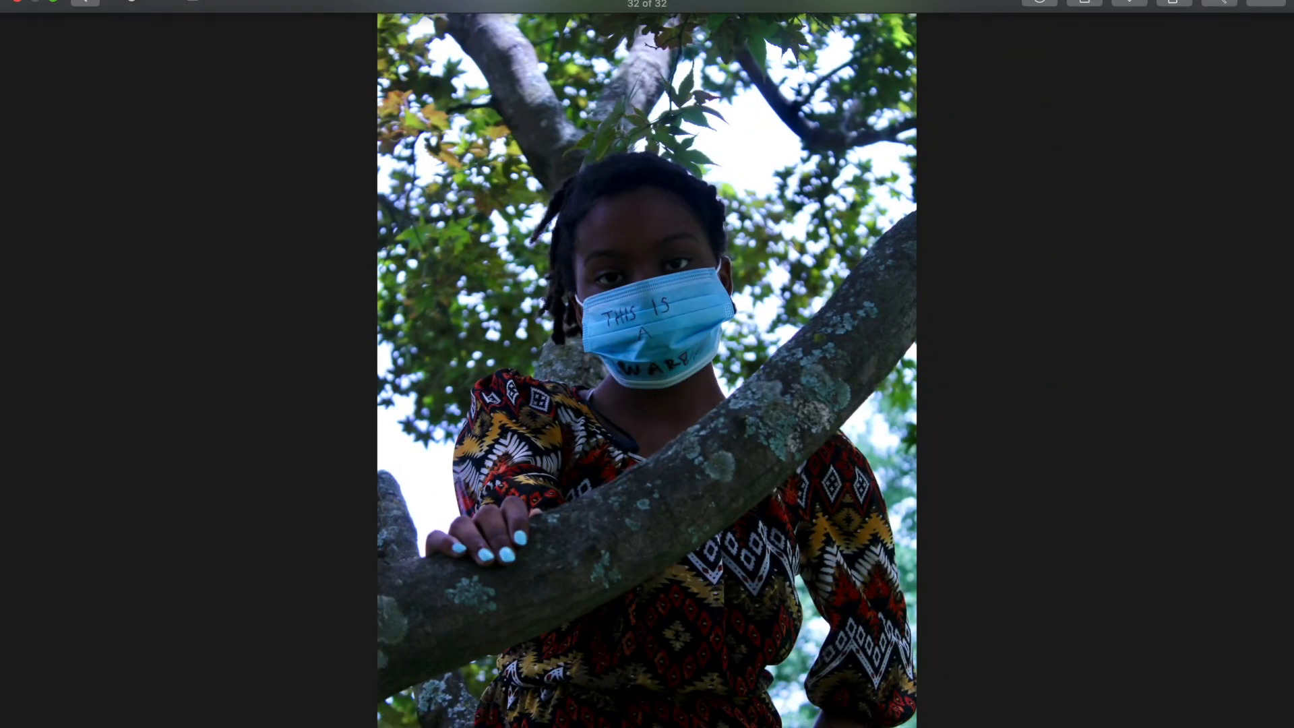
Switch to Polarr in full screen and select the face in the masked girl's leaf portrait for retouching
click(85, 3)
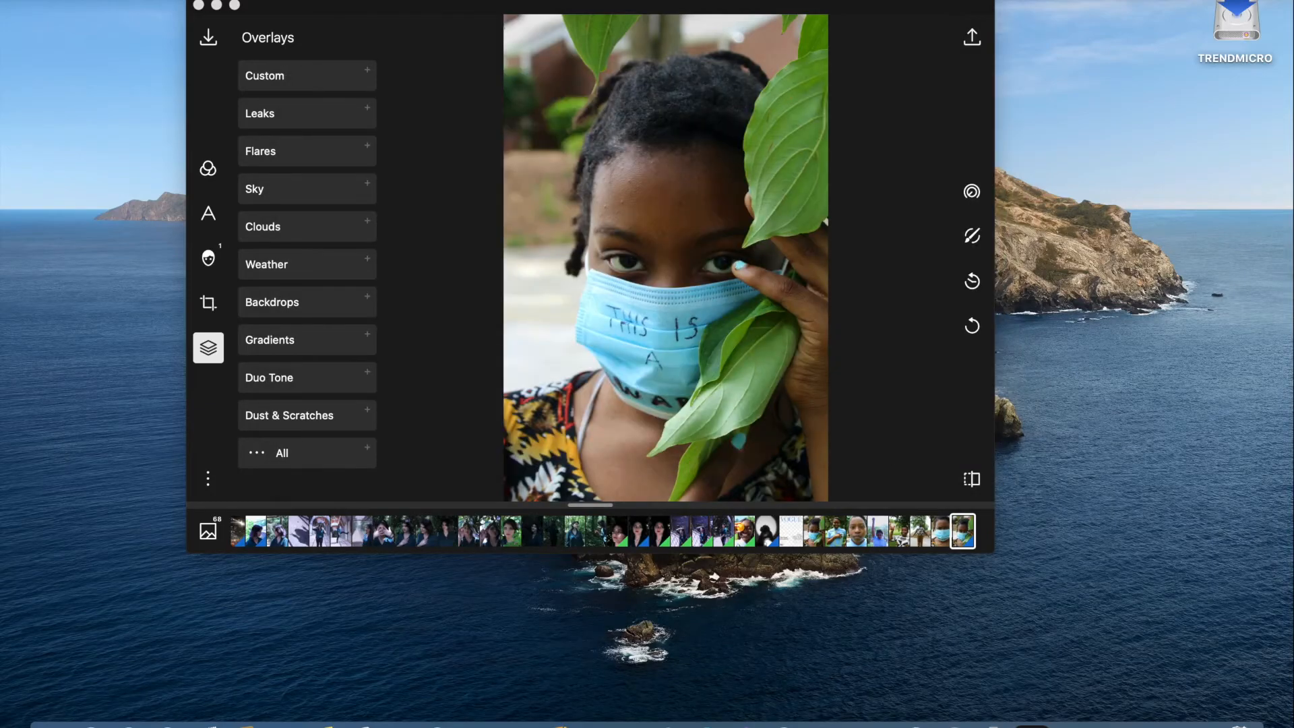
click(235, 6)
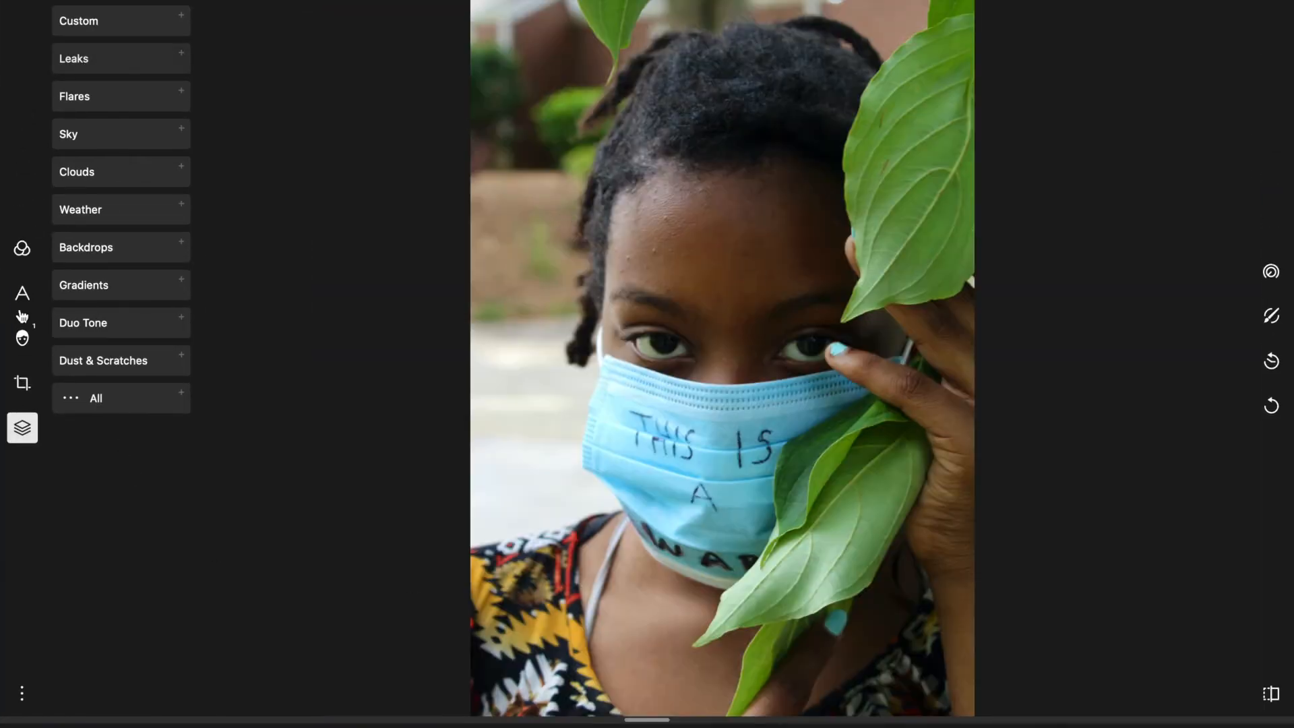
click(22, 337)
click(94, 47)
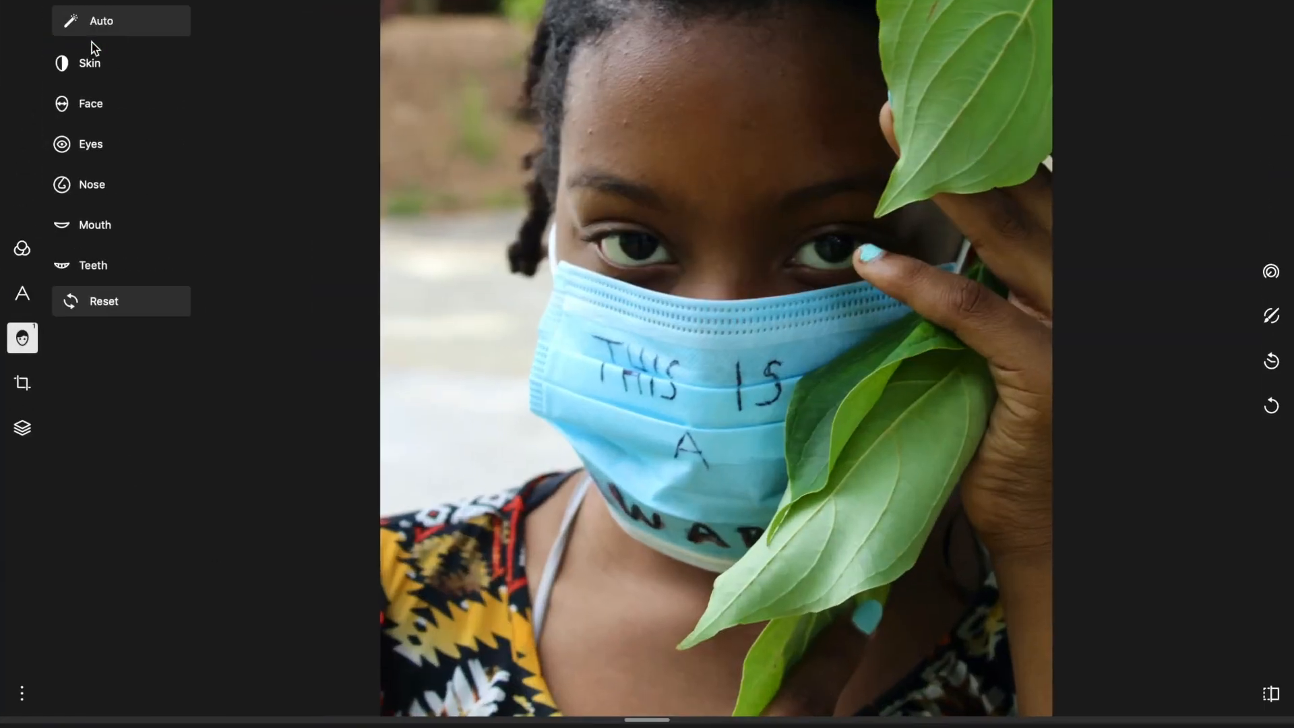
Retouch the girl's eyes in the leaf portrait with Brightness 70, Contrast 41 and Clarity 87
click(84, 150)
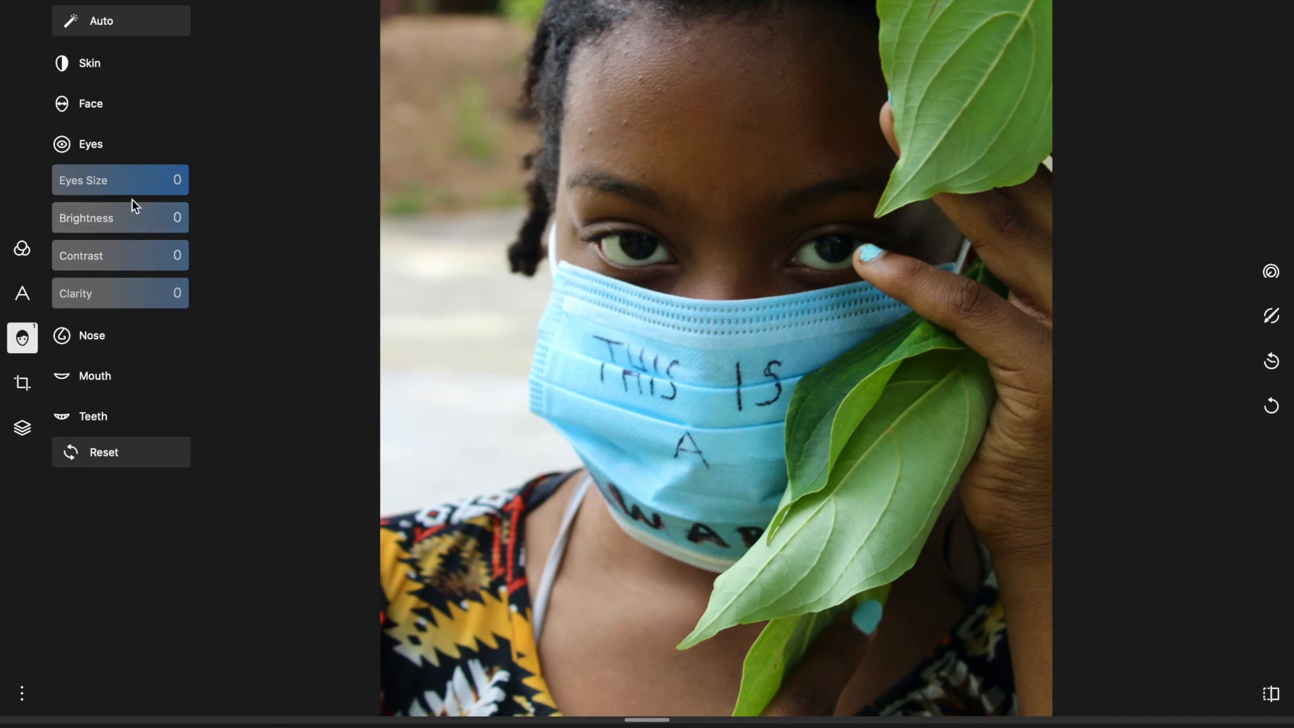
drag(58, 217, 150, 247)
drag(62, 296, 172, 275)
drag(50, 261, 205, 260)
drag(108, 270, 108, 267)
click(683, 405)
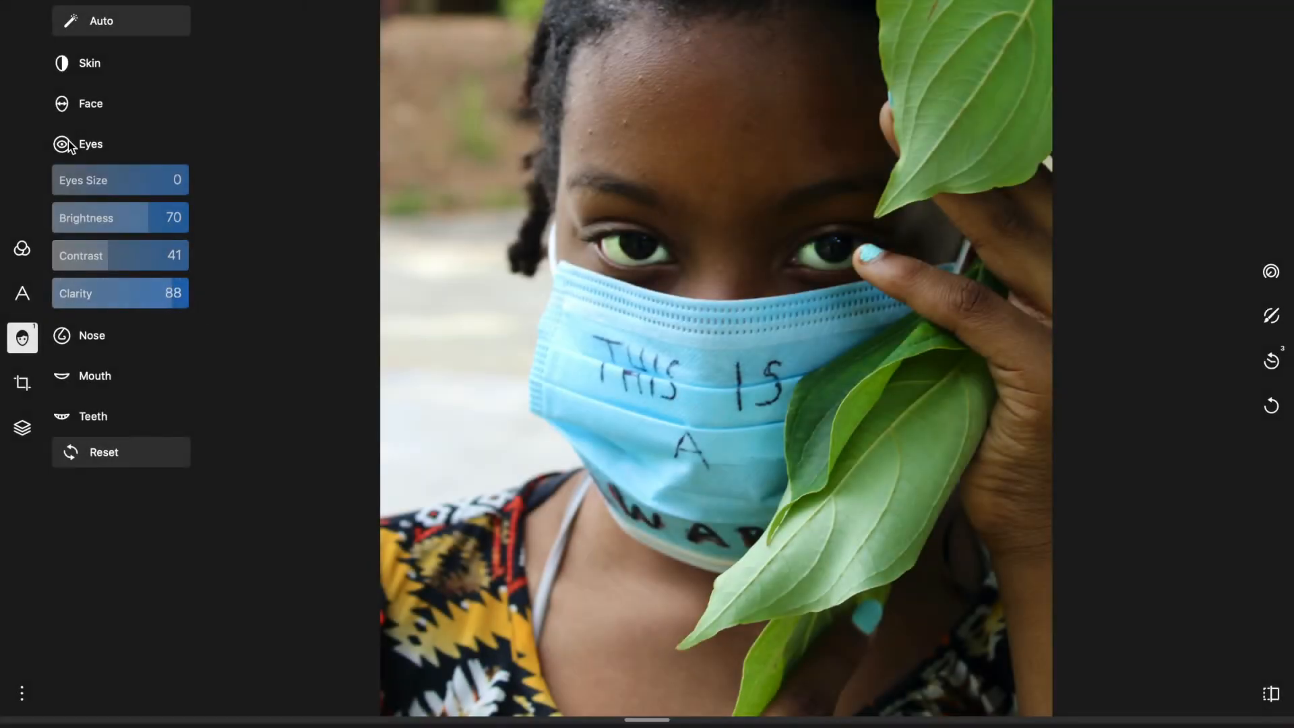
drag(168, 301, 207, 289)
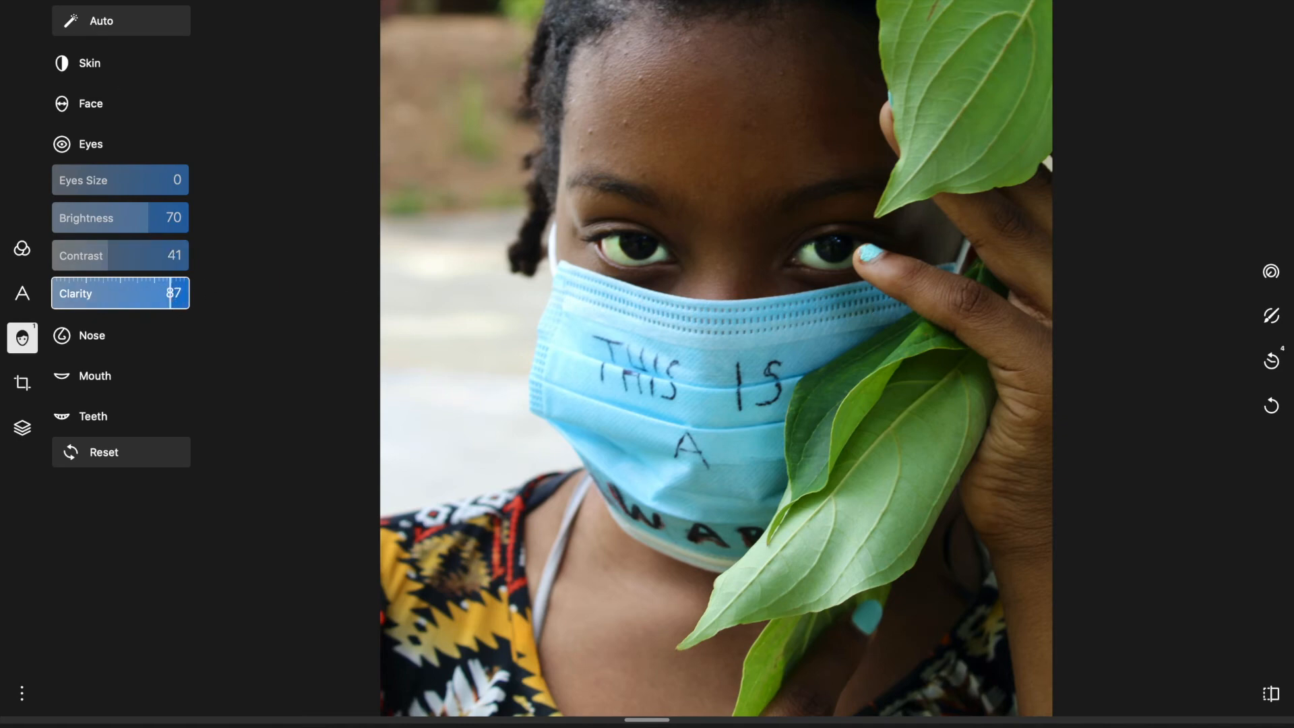
click(22, 337)
click(19, 251)
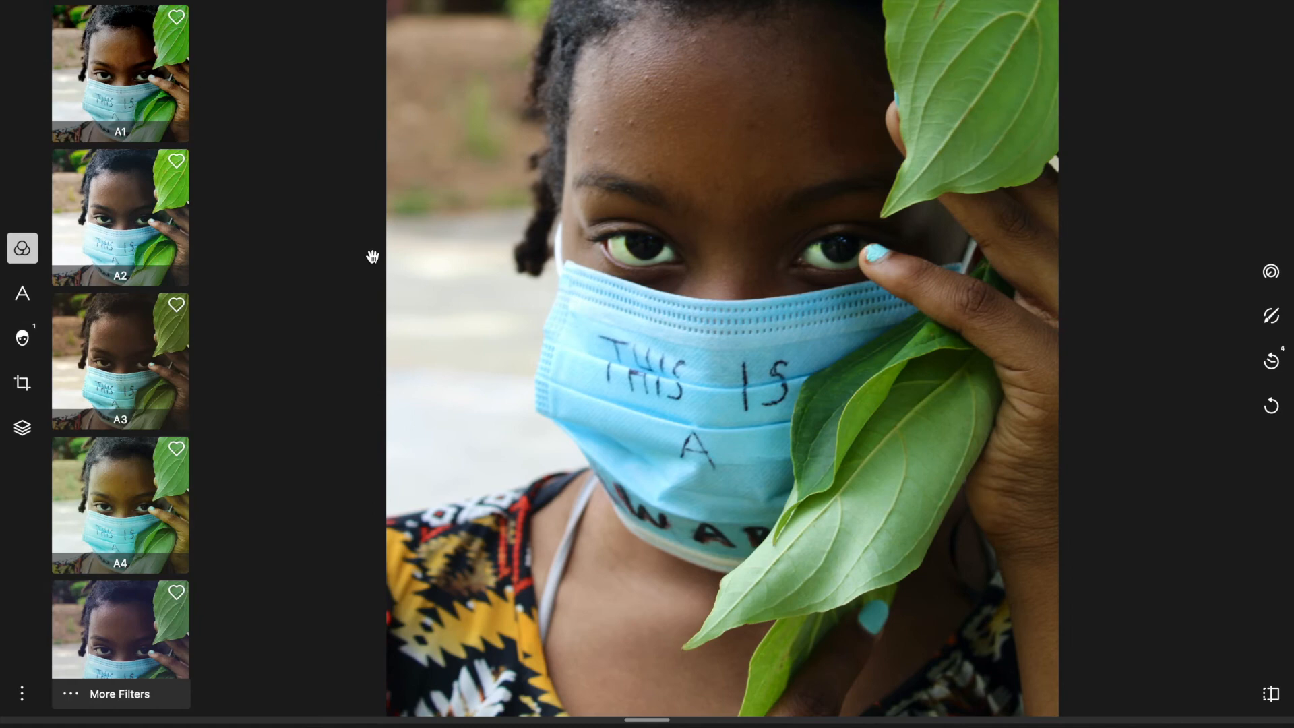
click(1271, 271)
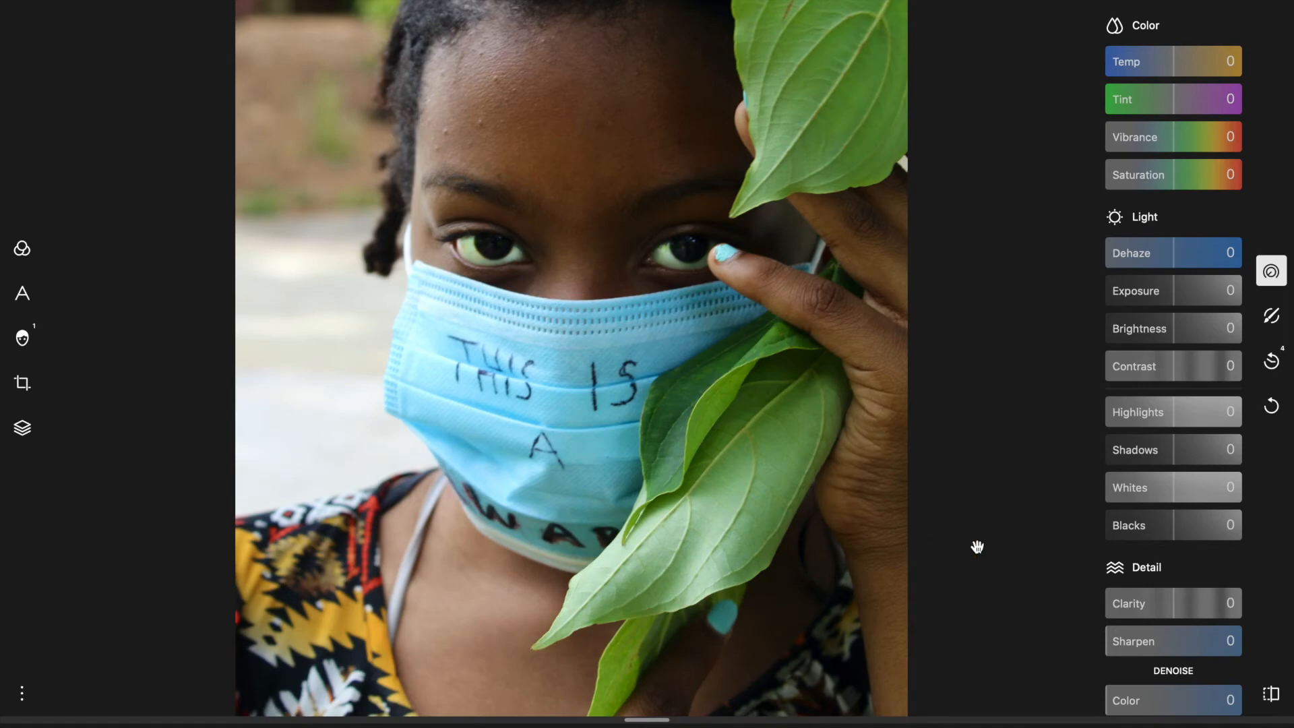
Prepare the leaf portrait for saving as a JPEG, replacing its generated file name with one containing "mask leaf"
key(super+s)
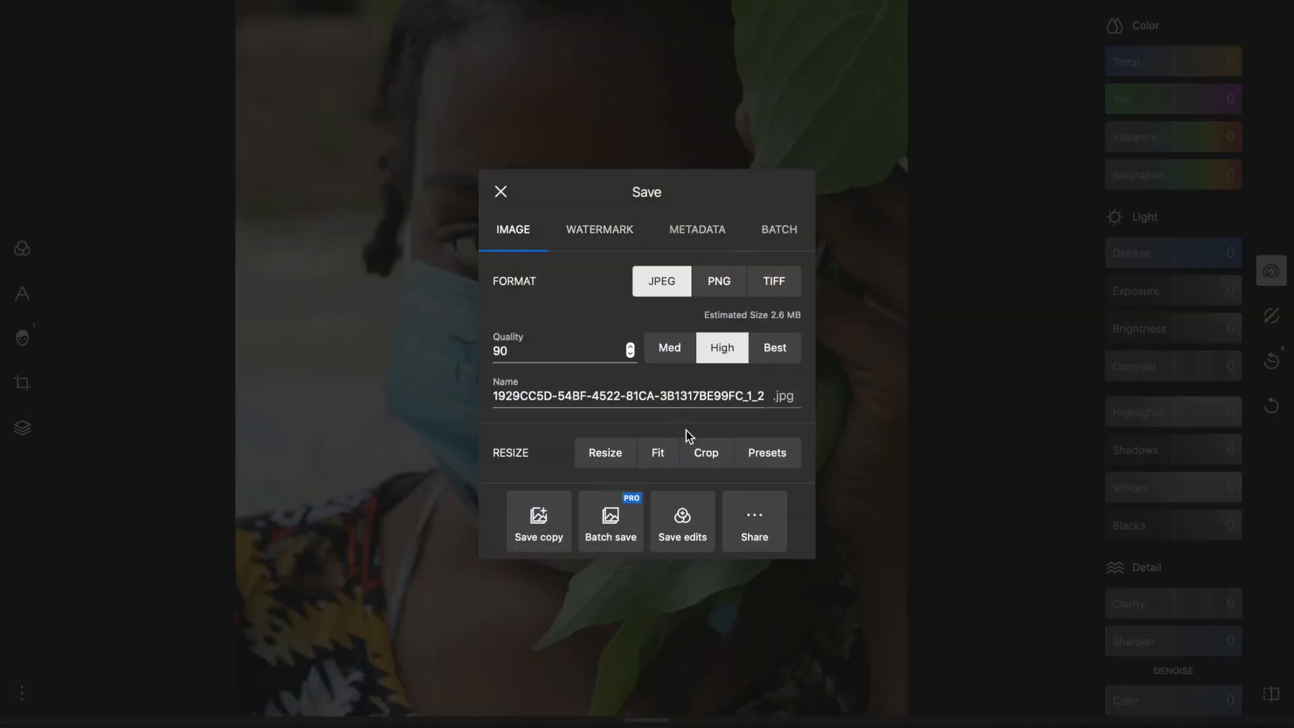
drag(763, 398, 439, 387)
text(free p1_a)
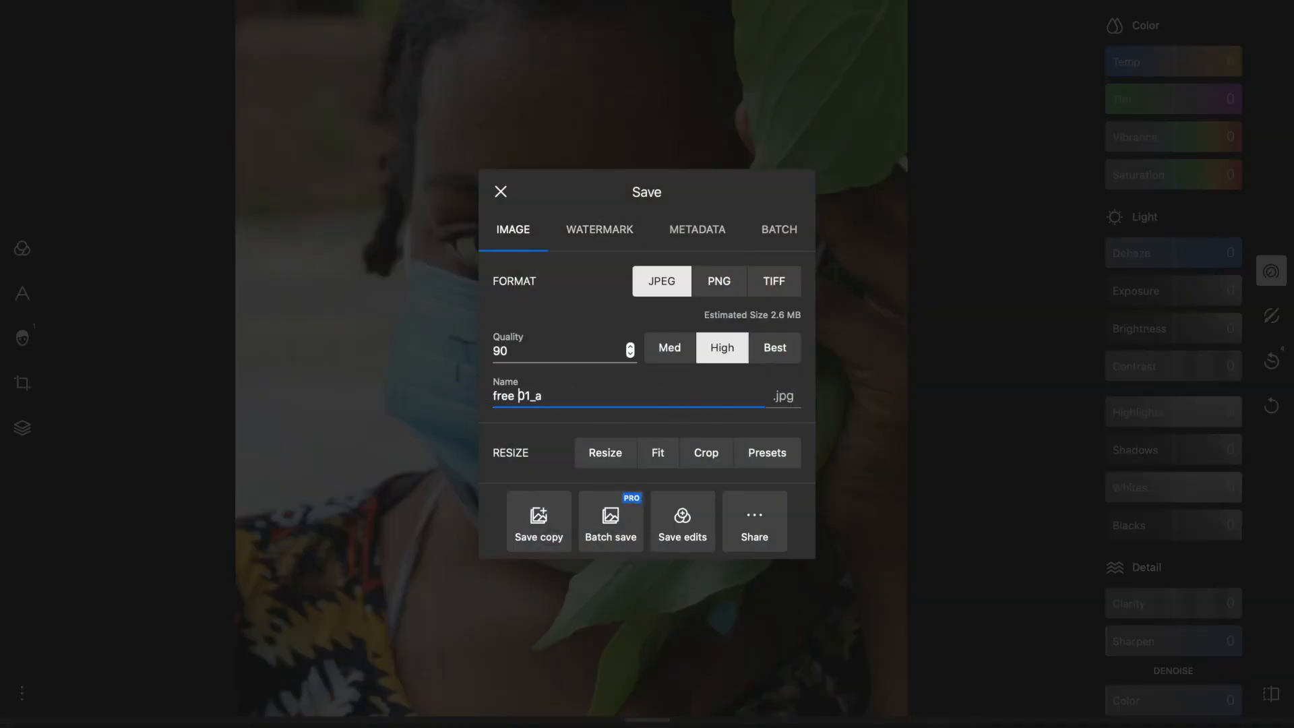
key(BackSpace)
key(BackSpace)
key(BackSpace)
key(BackSpace)
key(BackSpace)
text(mask leaf)
drag(570, 396, 556, 398)
key(BackSpace)
Save a copy of the edited leaf portrait to the iCloud Desktop folder
click(543, 537)
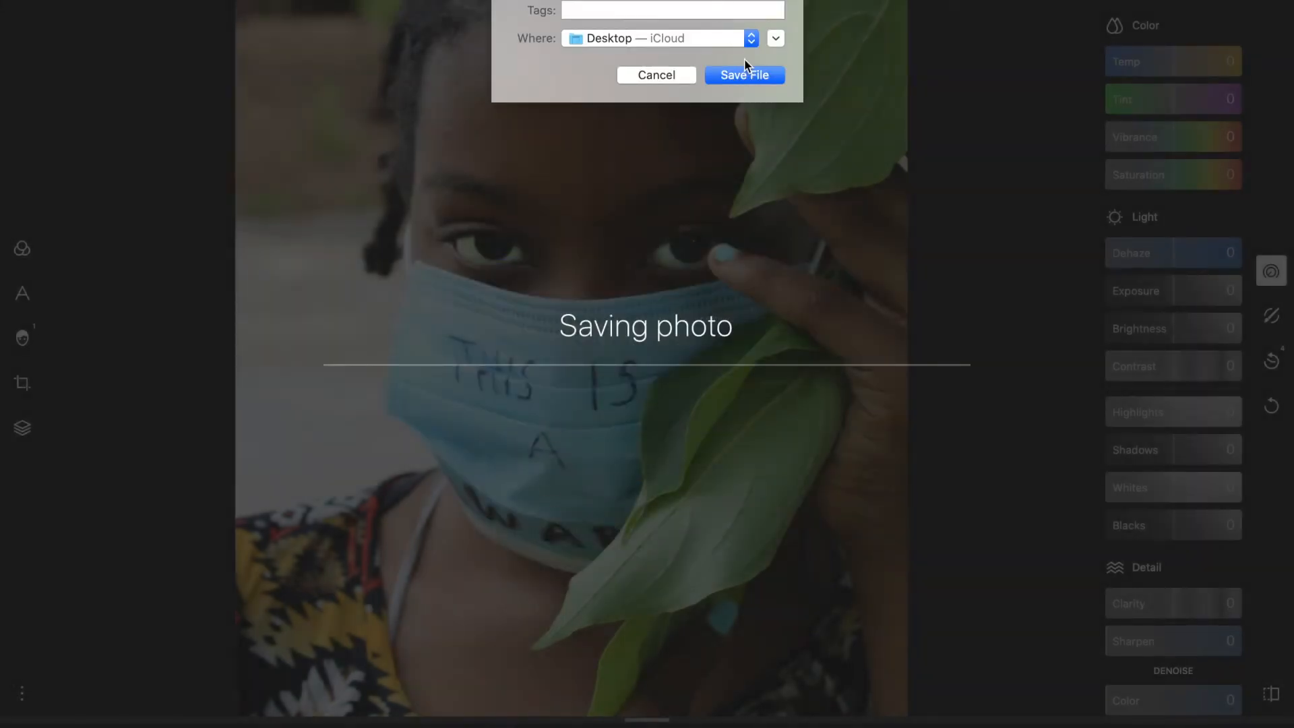
click(748, 39)
click(737, 42)
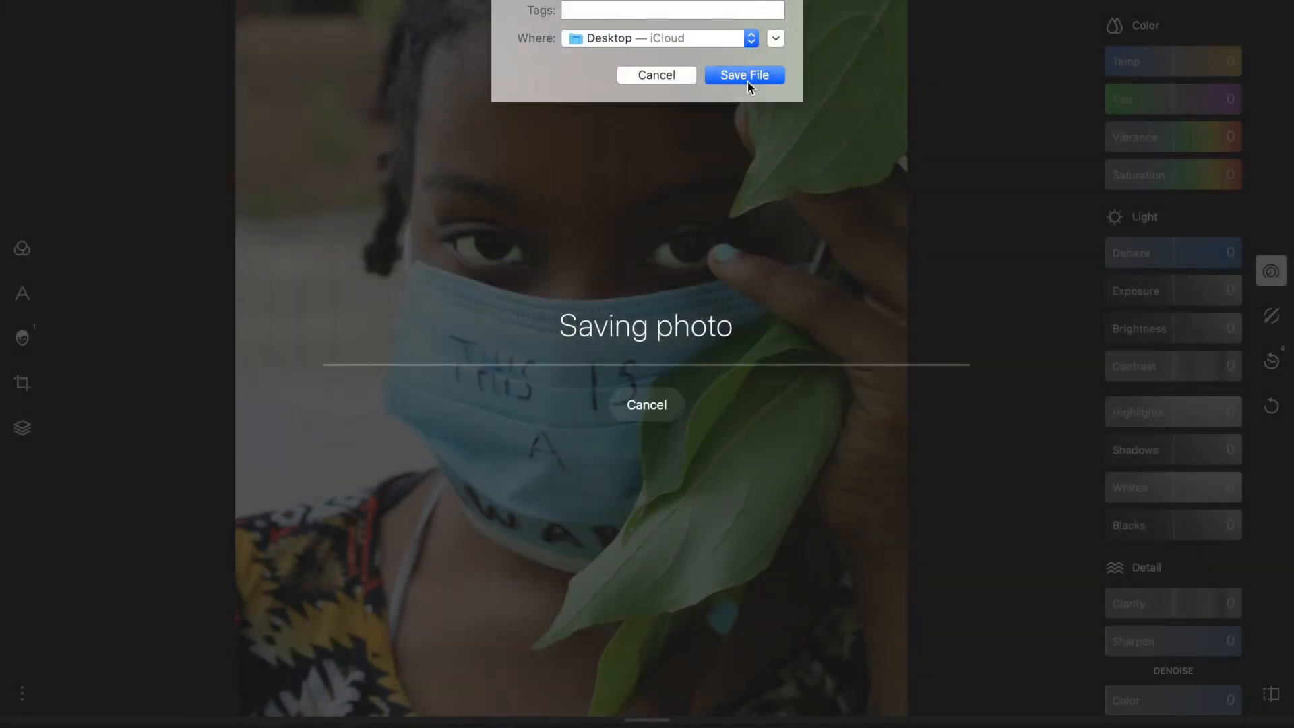
click(746, 75)
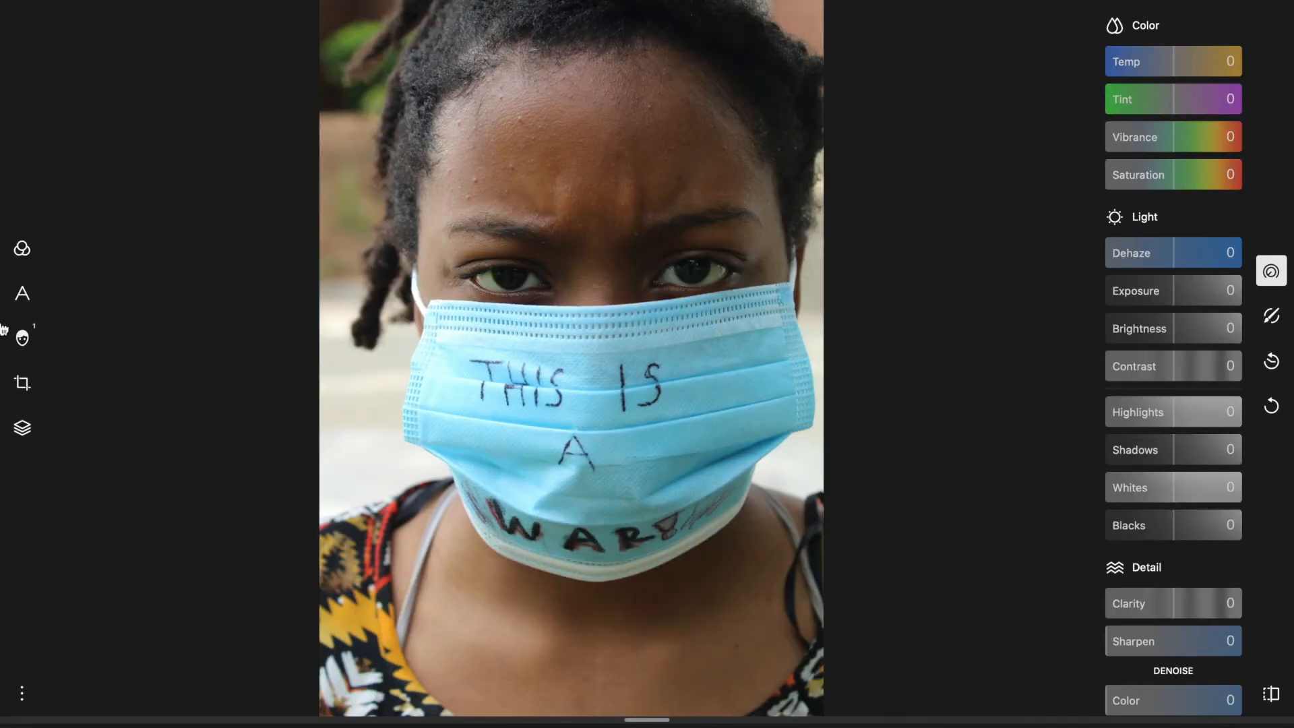
Retouch the eyes in the masked girl's frontal close-up with Brightness 50 and Clarity 95
click(23, 337)
click(84, 37)
click(95, 144)
drag(78, 217, 170, 233)
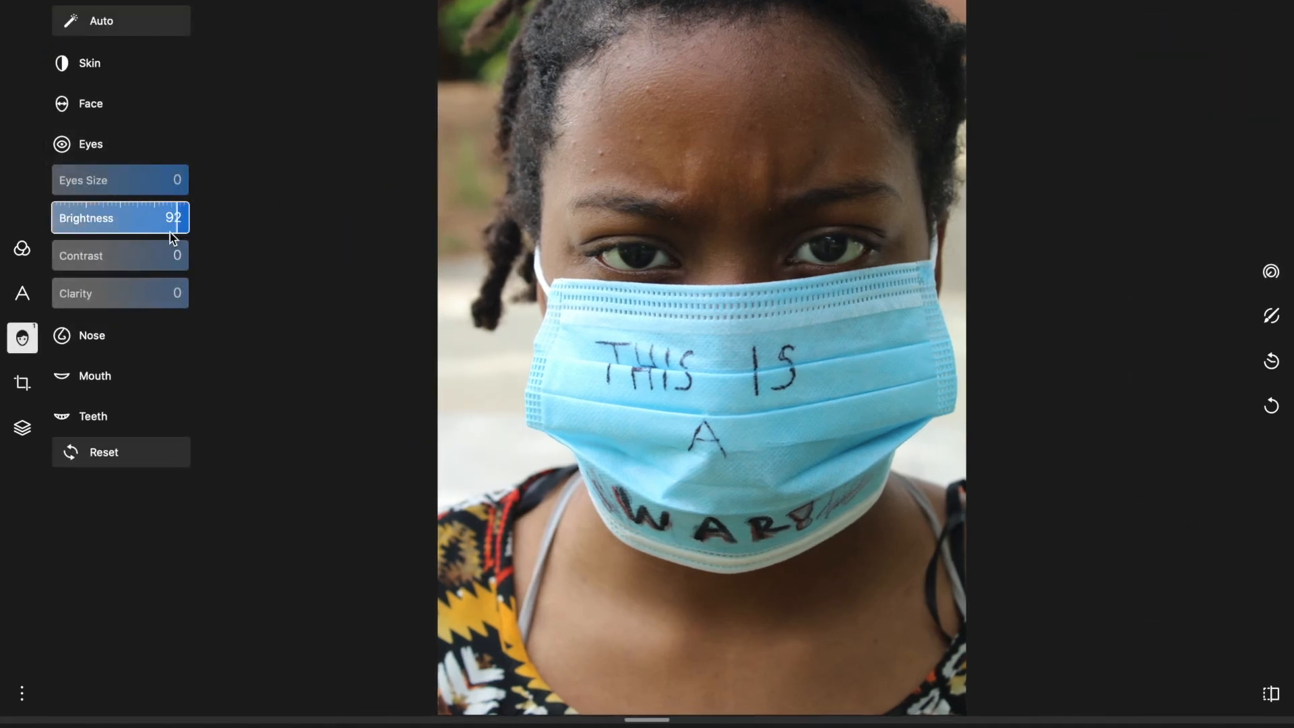
drag(63, 293, 124, 296)
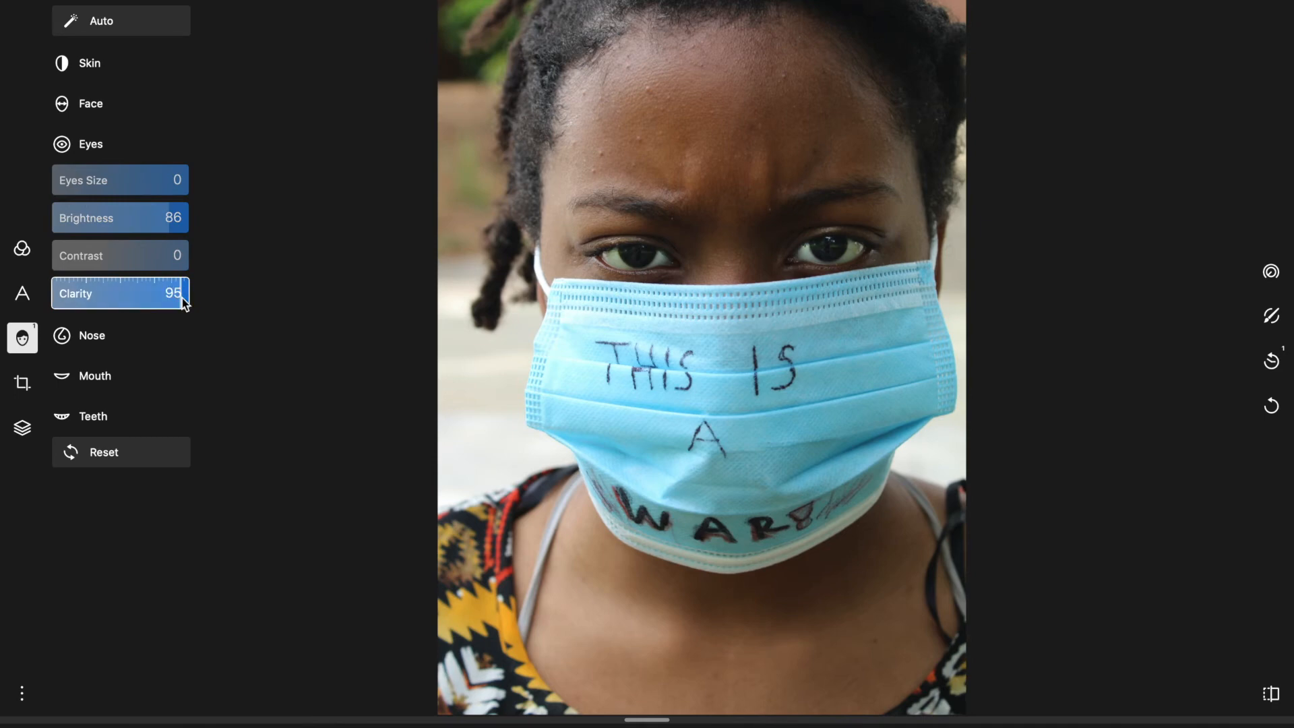
drag(166, 221, 121, 226)
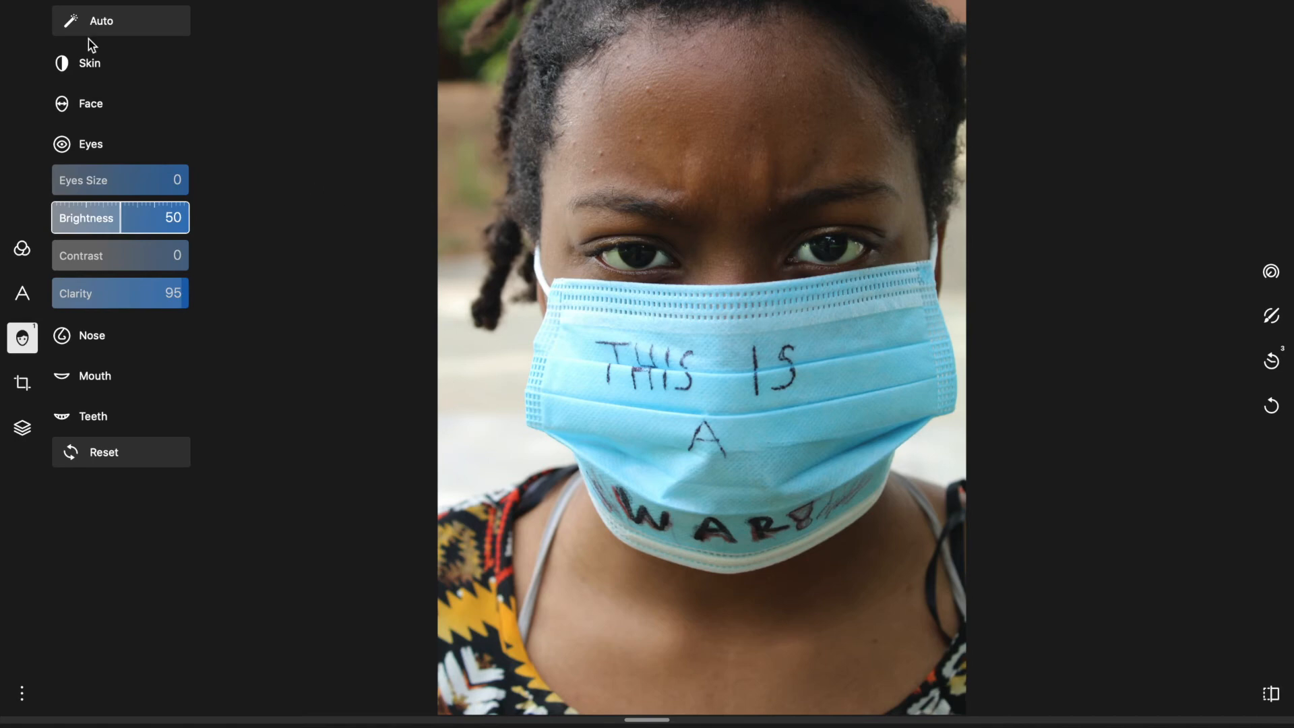
key(Escape)
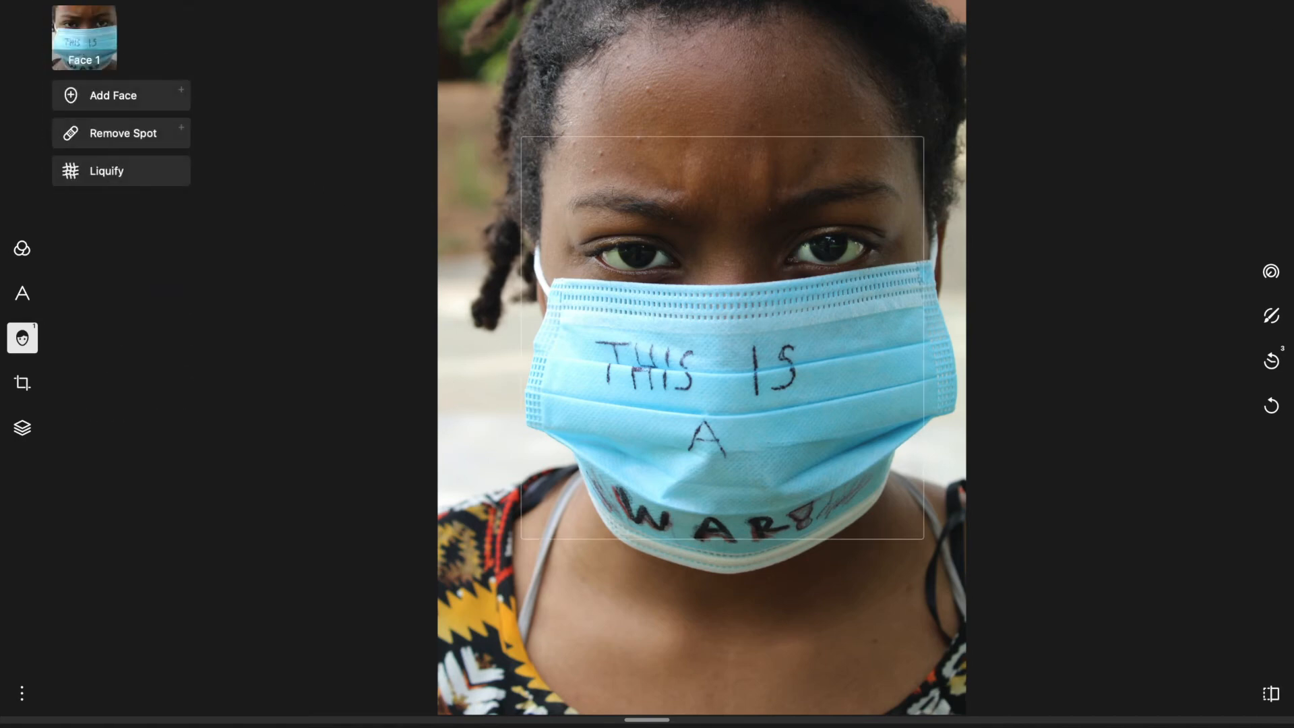
Save a JPEG copy of the retouched frontal close-up under the name "free edit 2"
key(super+s)
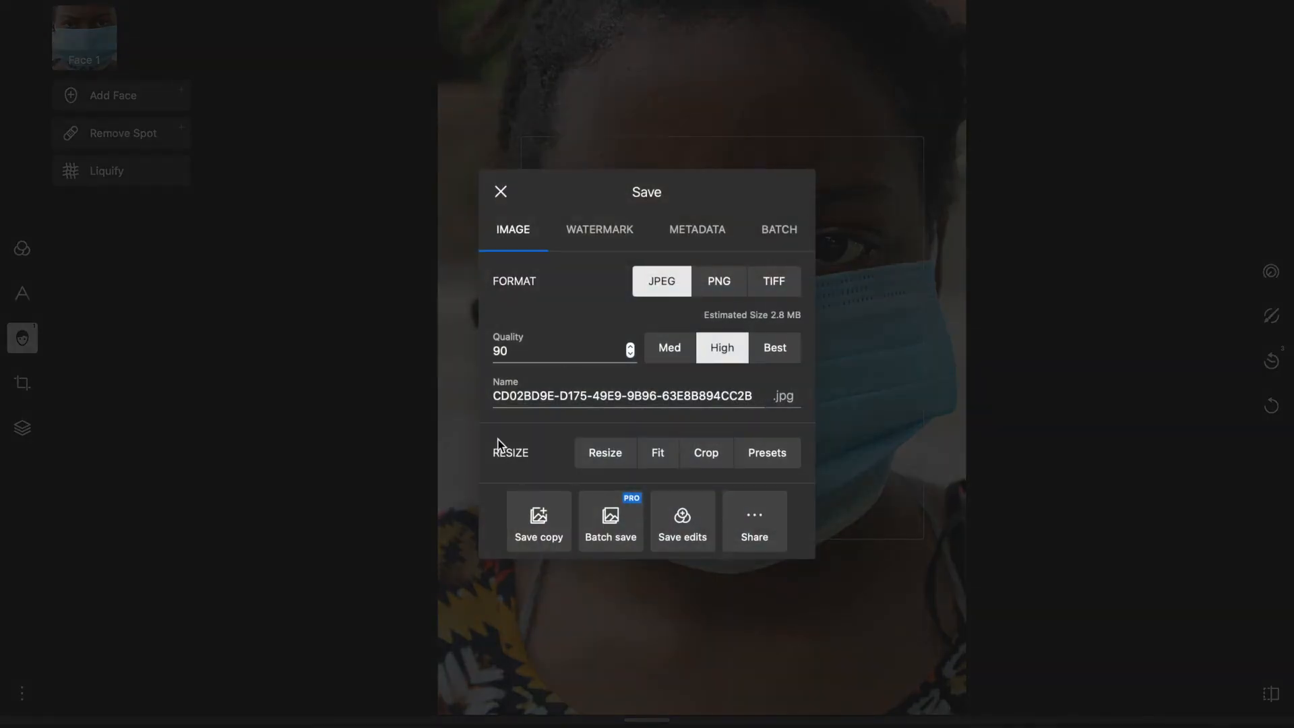
click(884, 420)
click(1263, 2)
drag(754, 387, 145, 330)
text(free edit 2)
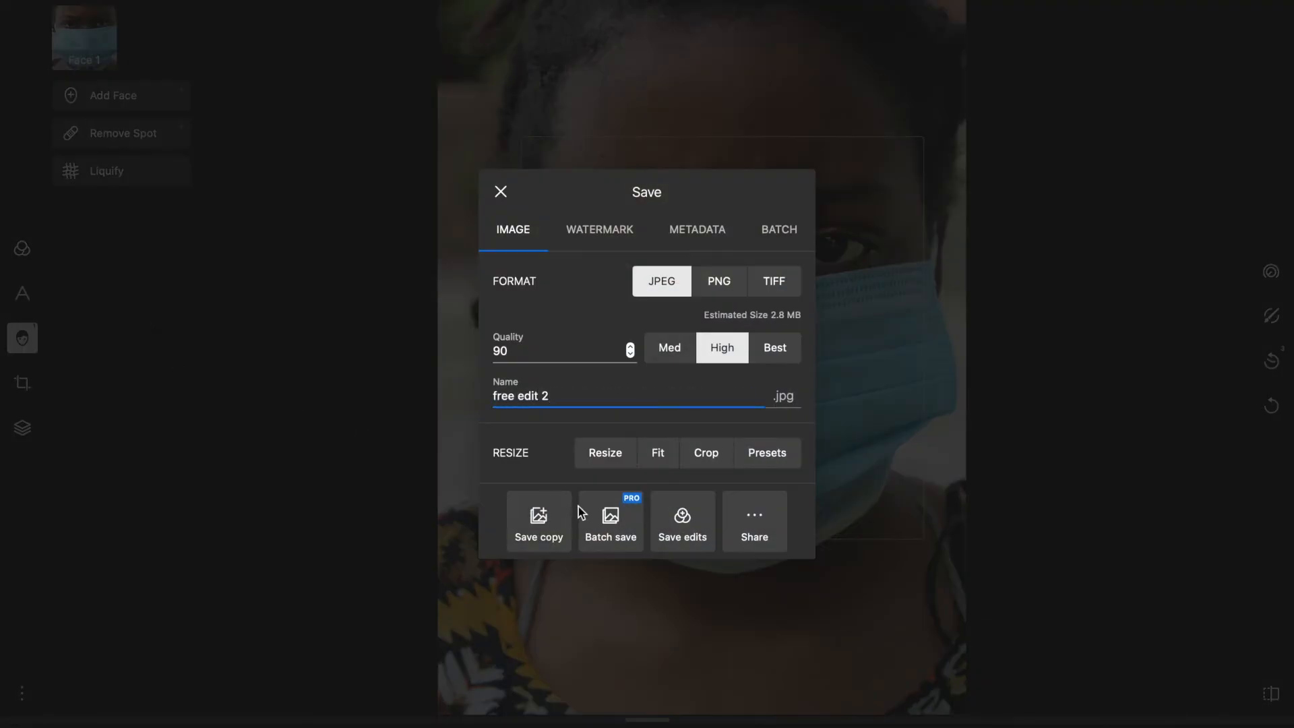
click(538, 520)
click(758, 75)
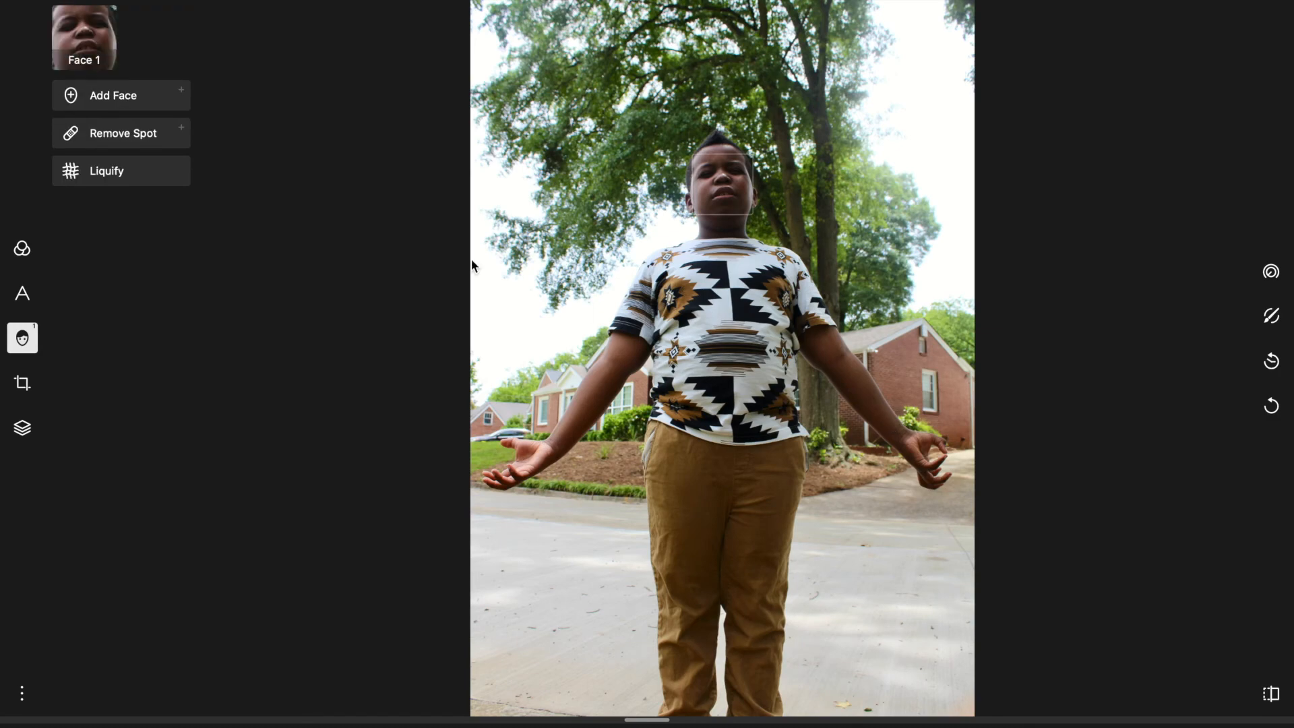
On the photo of the boy with outstretched arms, set Dehaze to 68 and compare it with the original
click(16, 258)
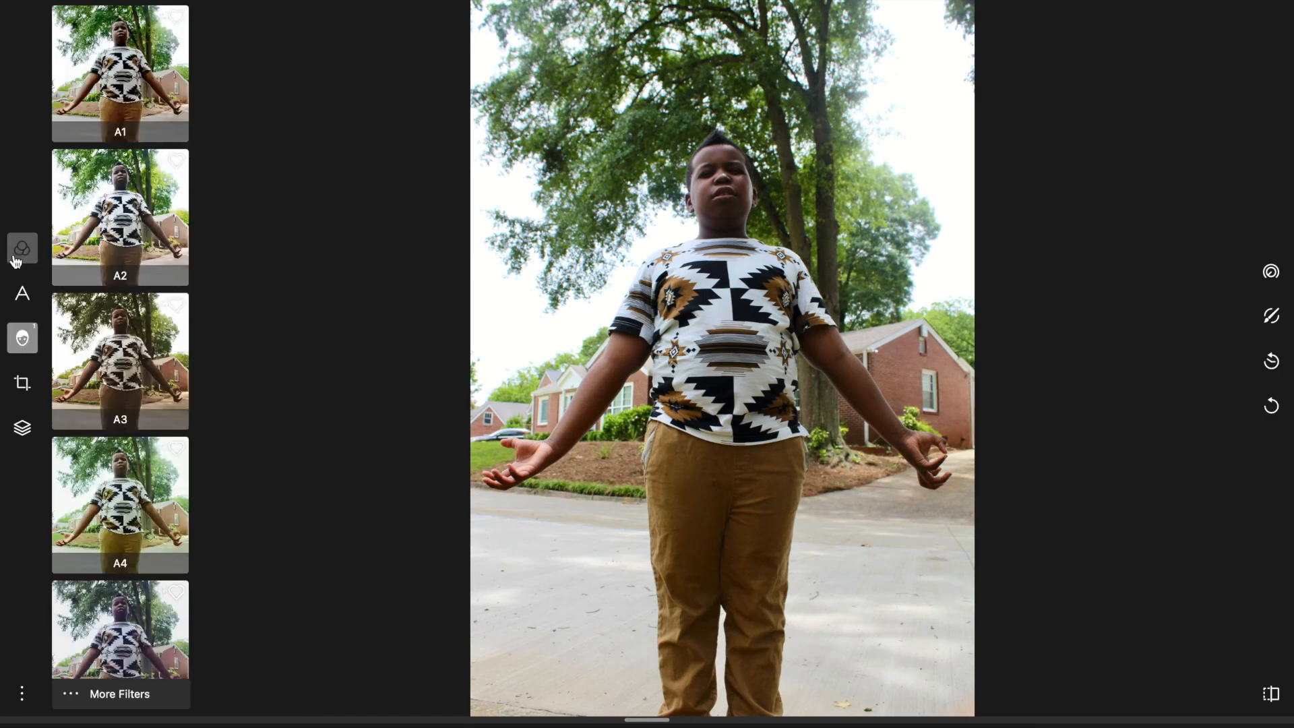
click(1271, 271)
mouse_move(1170, 300)
mouse_down()
mouse_move(1156, 300)
mouse_move(1175, 300)
mouse_up()
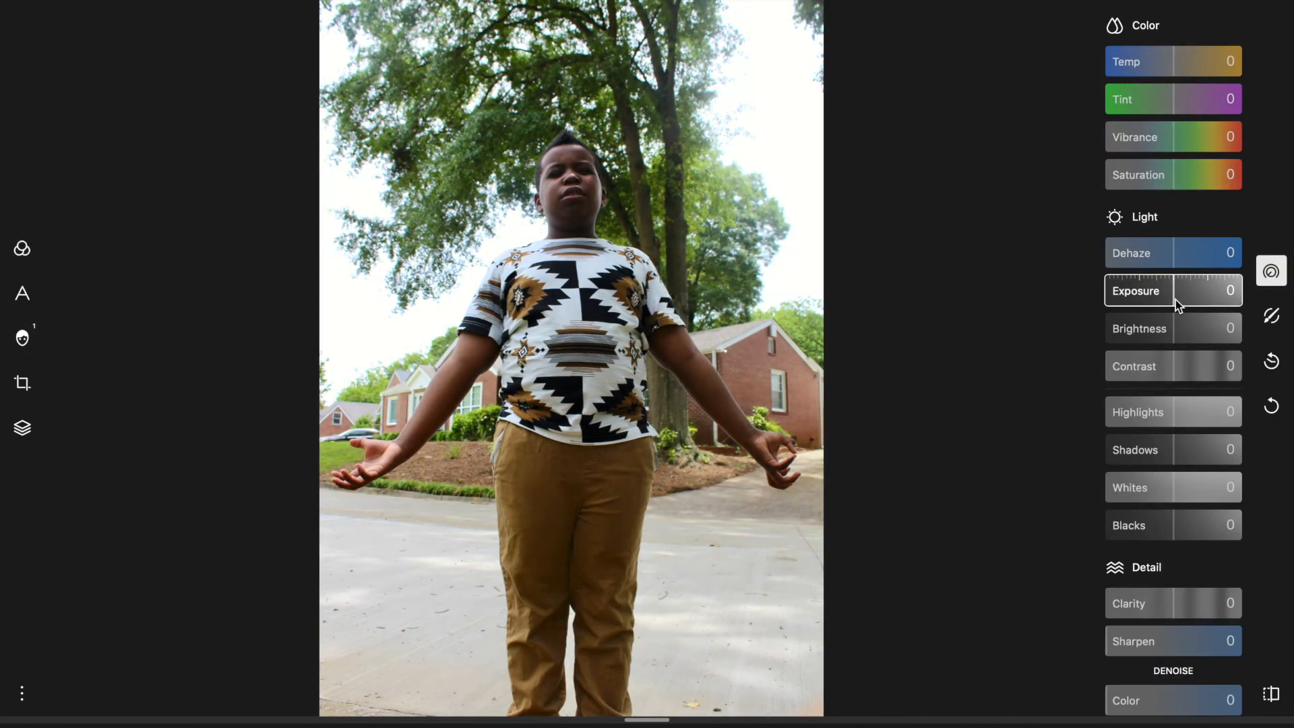
drag(1181, 254, 1224, 260)
click(1277, 699)
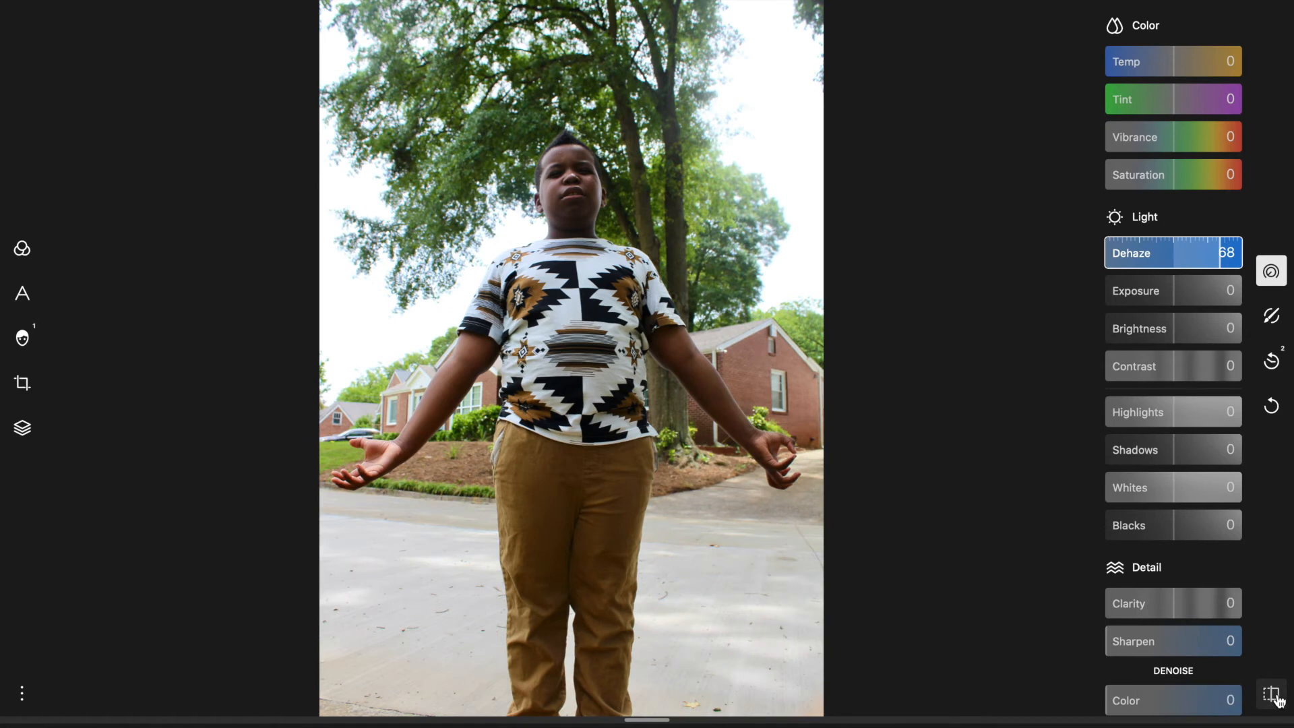
Set the boy photo's Highlights to -1 and Contrast to 8, comparing the edit with the original
drag(1182, 414, 1162, 420)
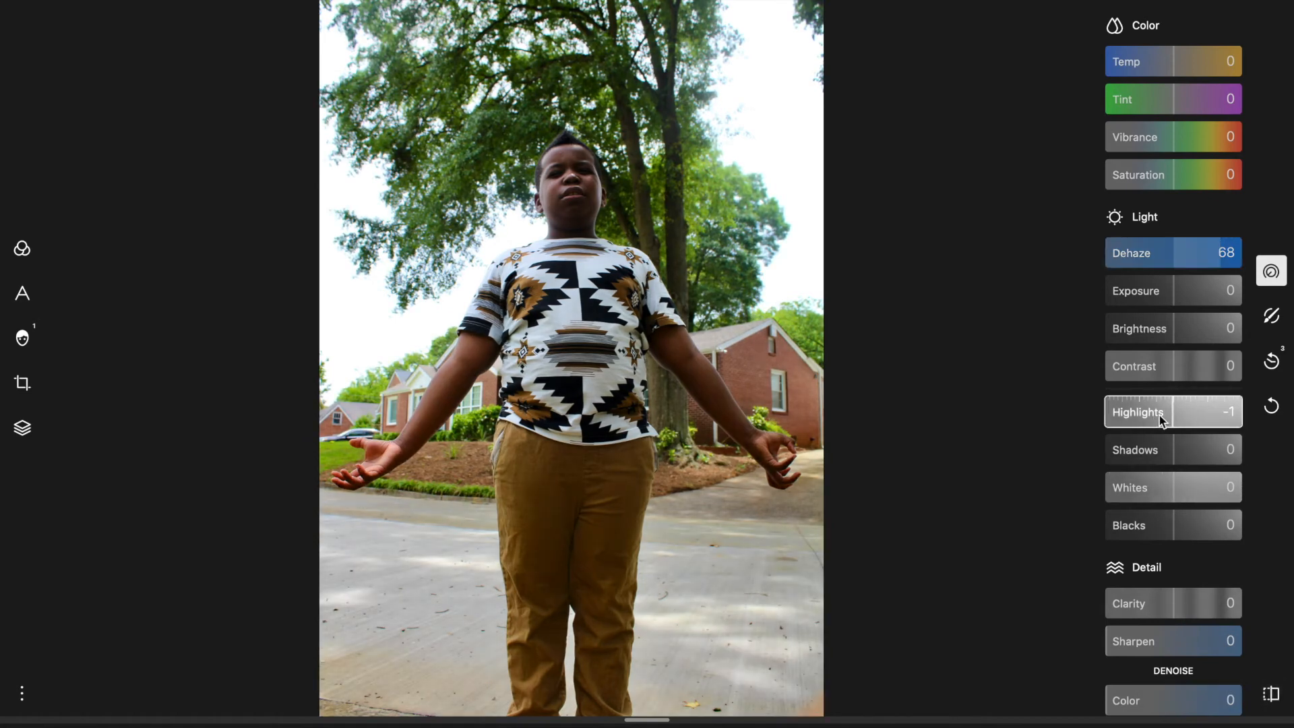
drag(1176, 364, 1183, 371)
click(1272, 693)
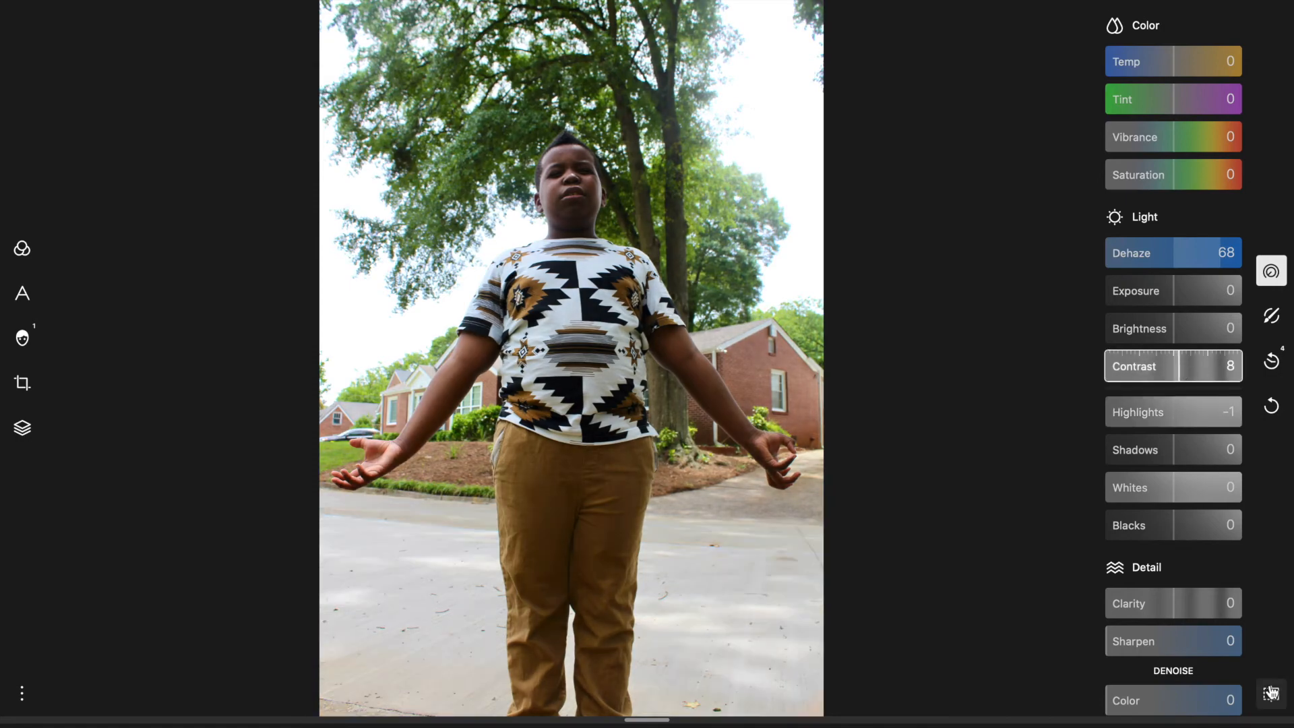
Save a JPEG copy of the outstretched-arms photo to the desktop, named with the boy's first name followed by "edit 1"
click(1273, 74)
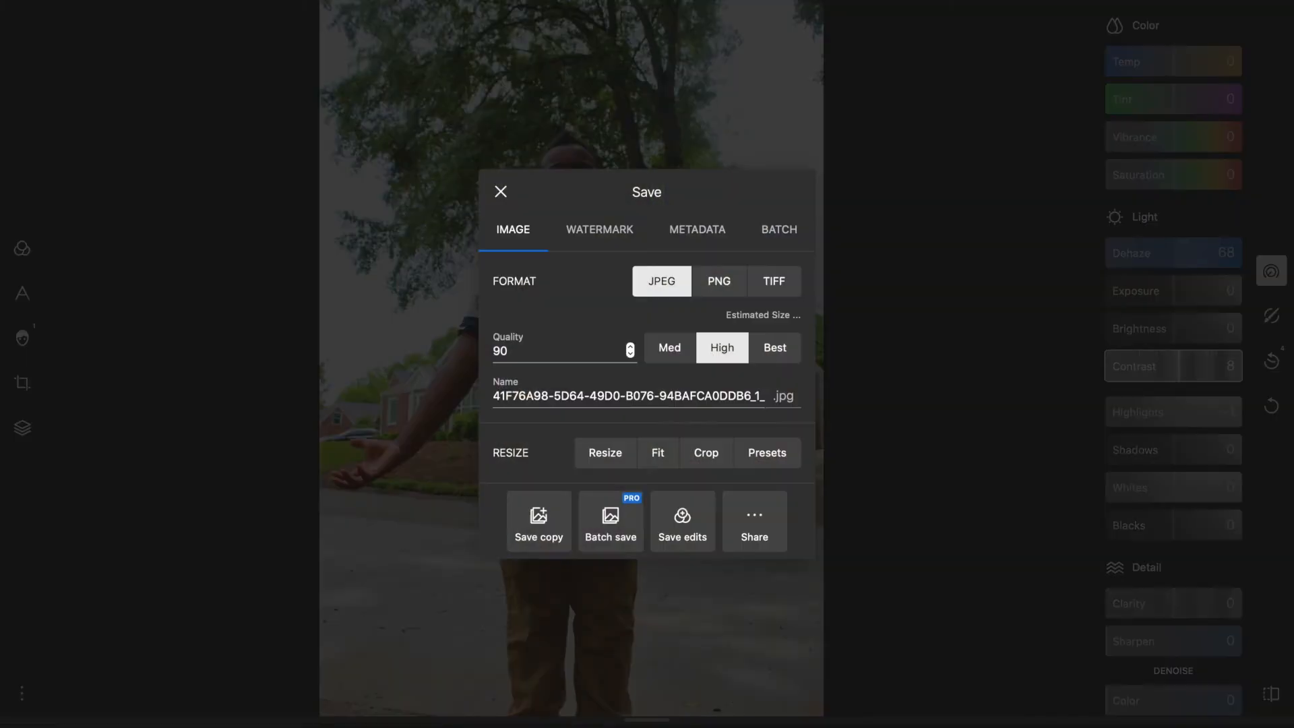
click(446, 397)
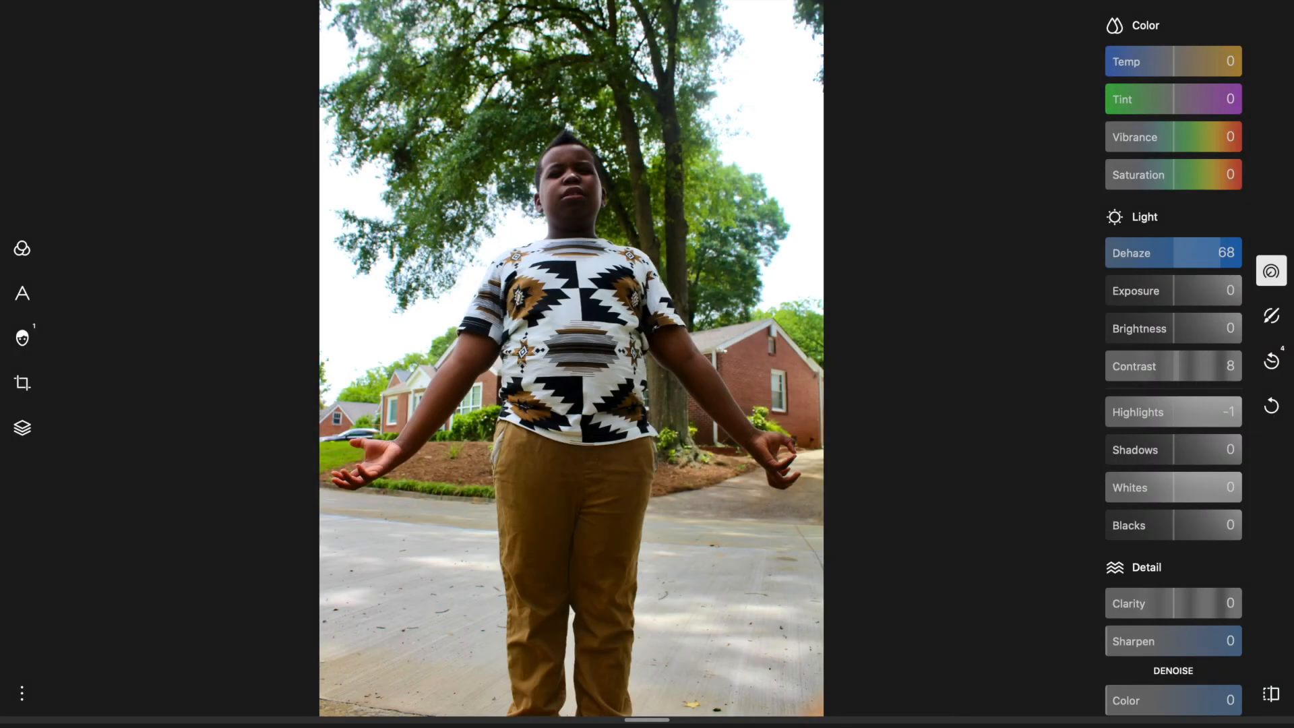
key(super+s)
drag(494, 395, 866, 398)
text(gyasi edit 1)
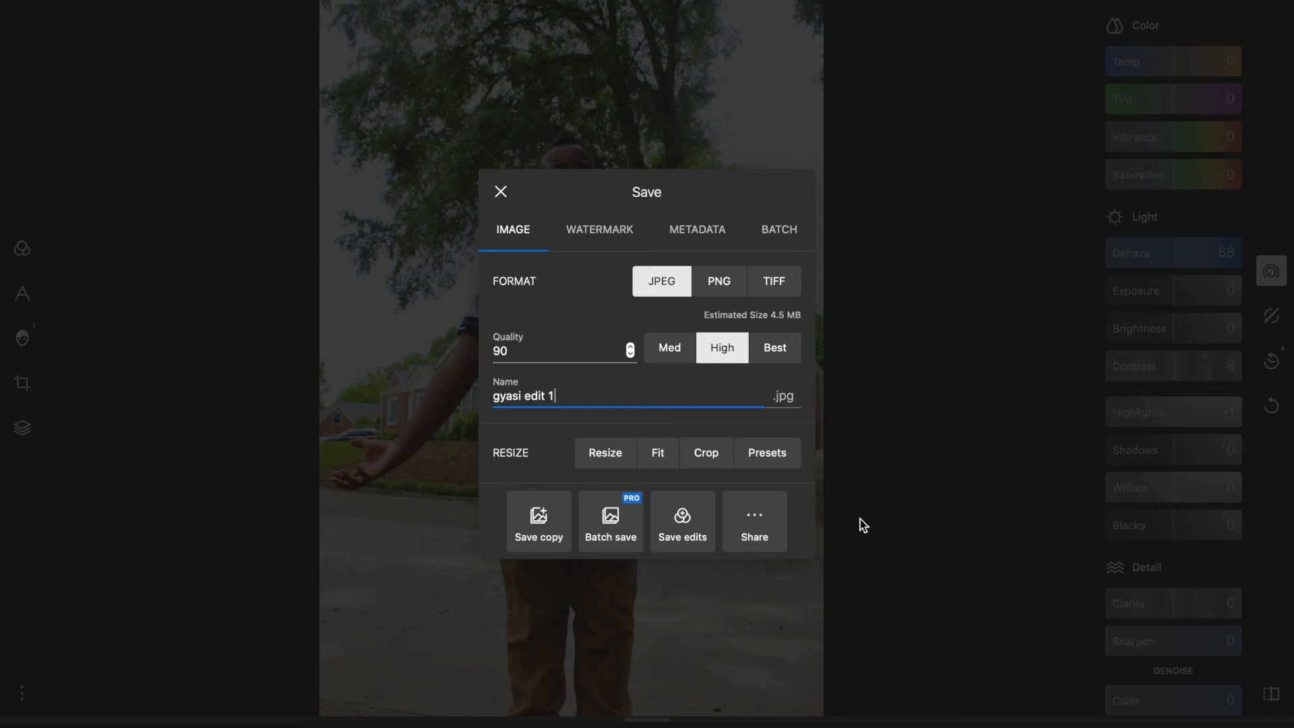
click(539, 524)
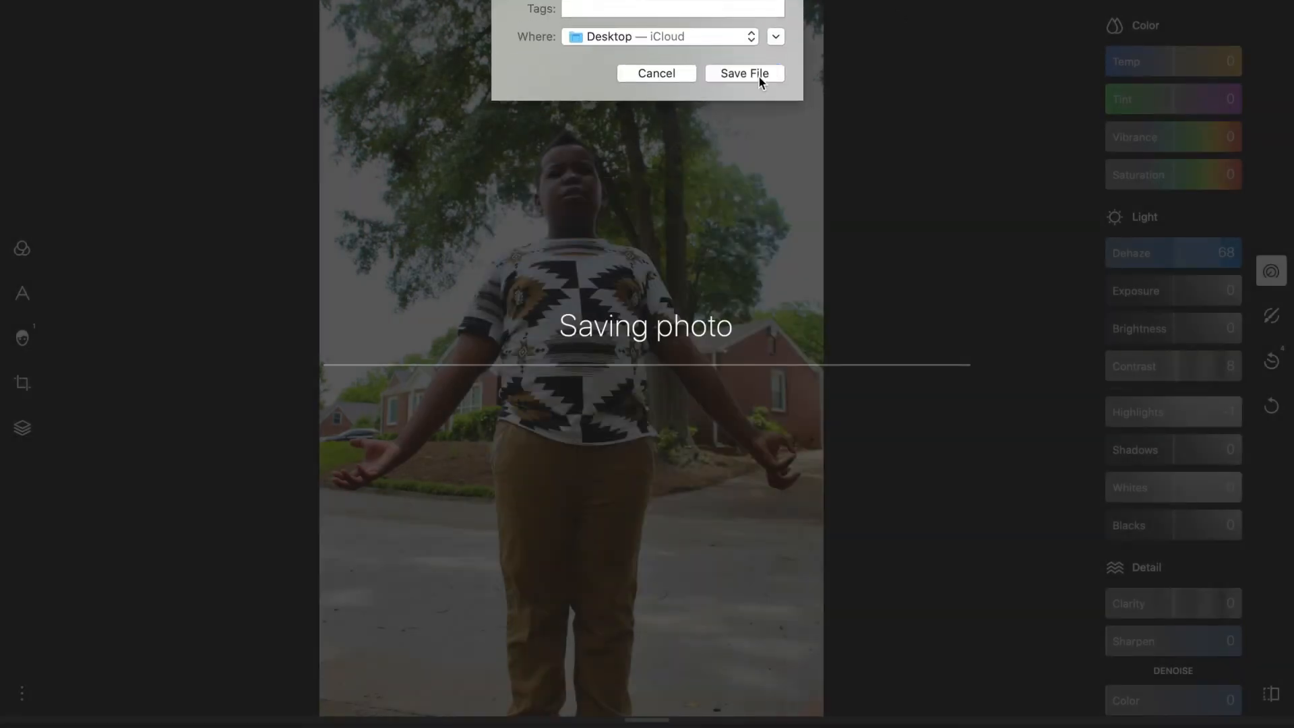
click(759, 75)
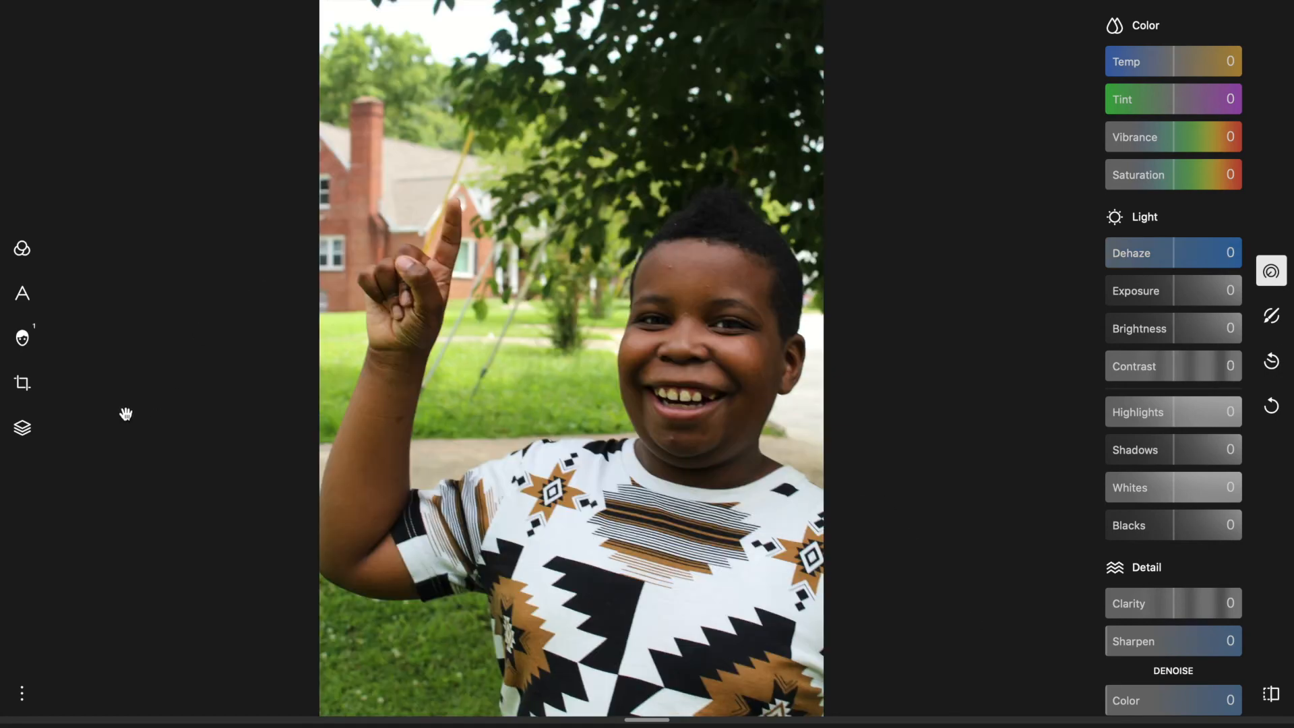
Retouch the teeth of the smiling boy pointing upward with Whitening 100 and Brightness 33
click(22, 338)
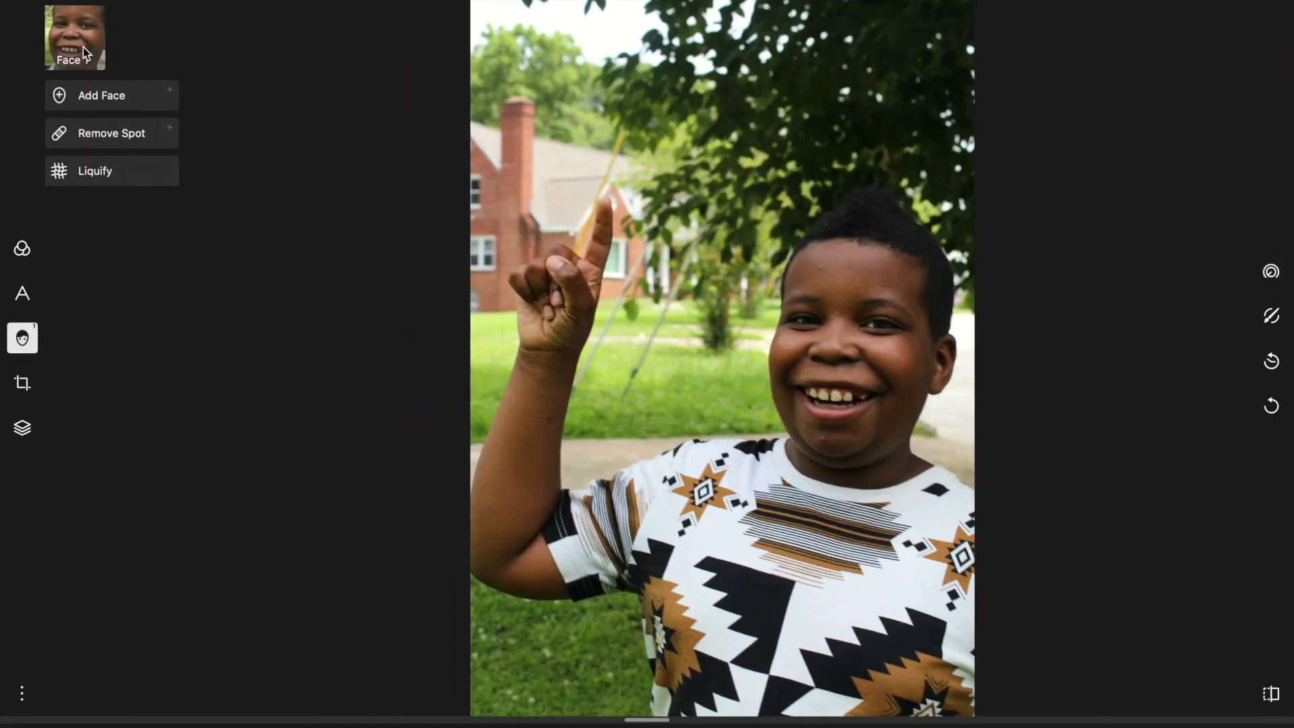
click(83, 47)
click(111, 265)
drag(63, 300, 141, 308)
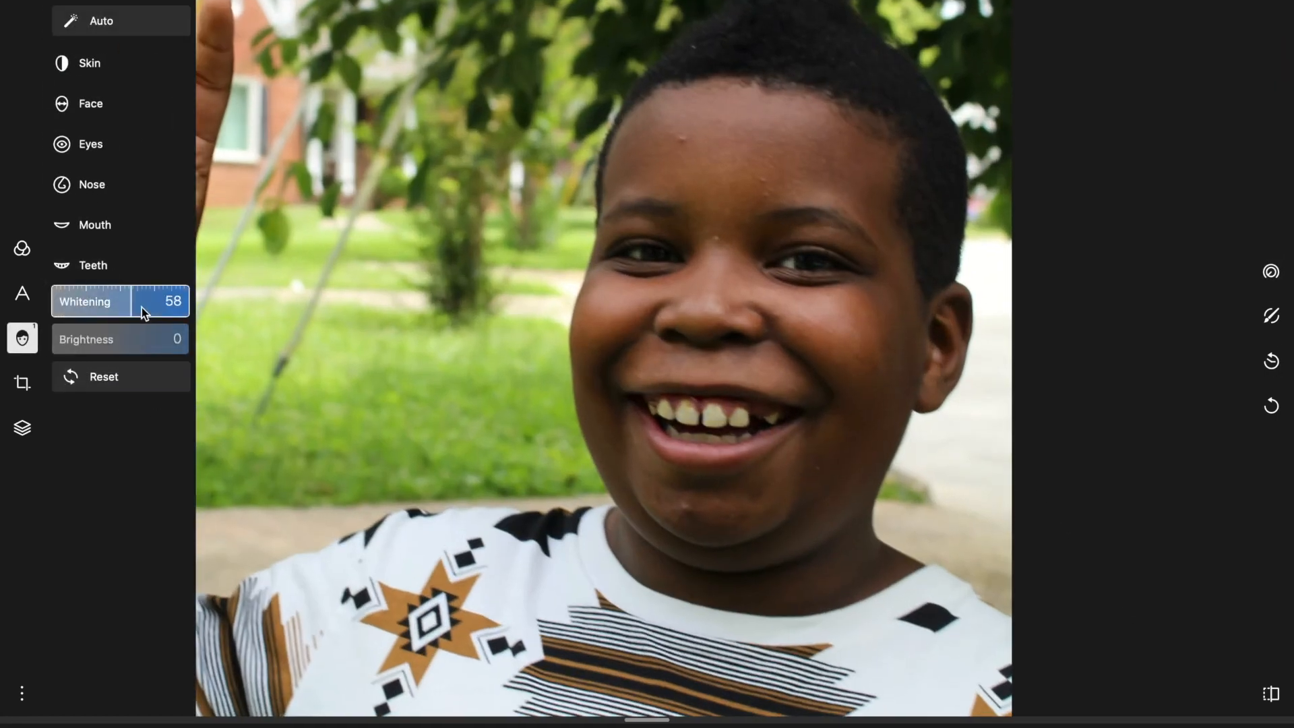
drag(56, 344, 99, 342)
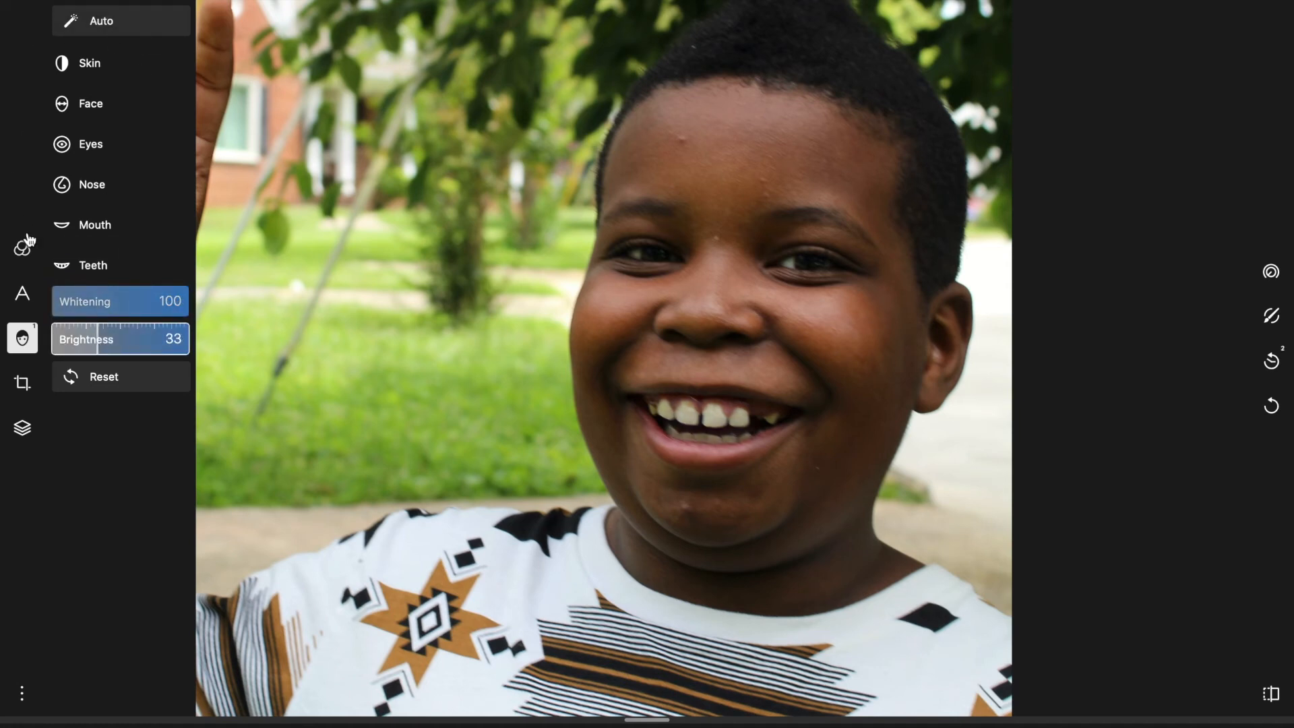
Set Dehaze to 41 on the photo of the smiling boy pointing upward
click(1270, 271)
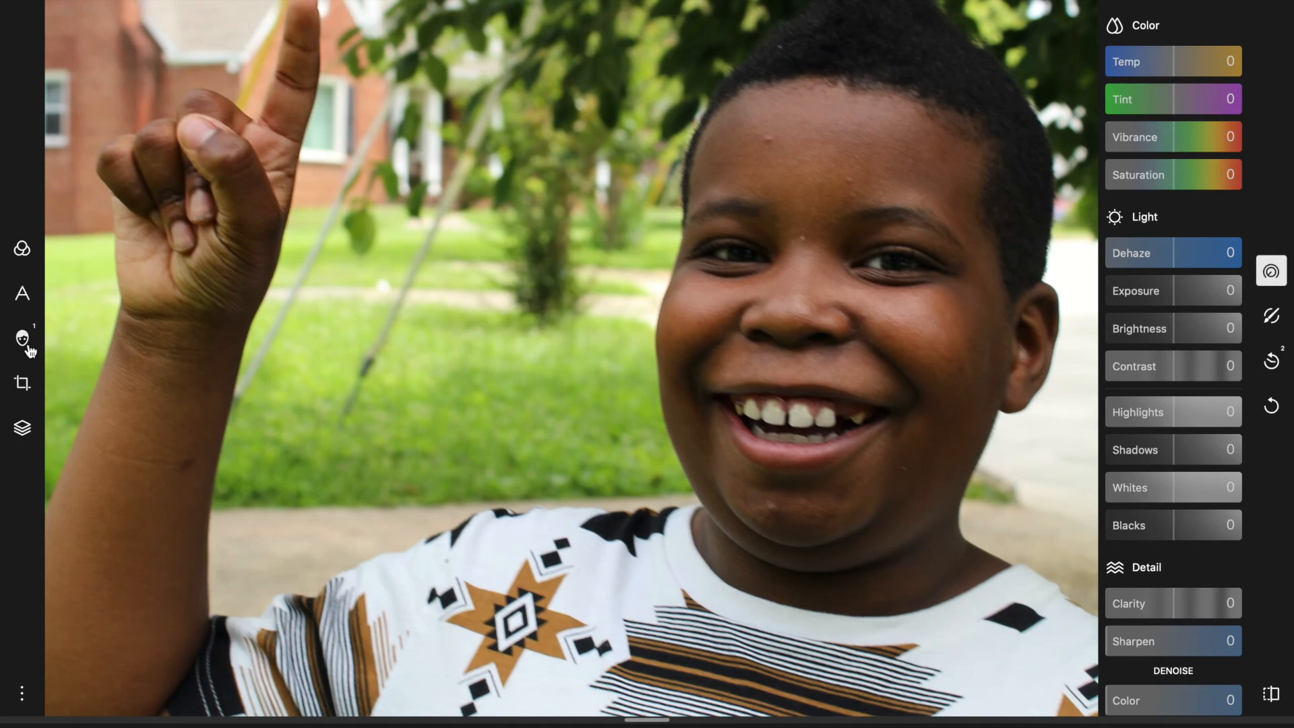
click(22, 337)
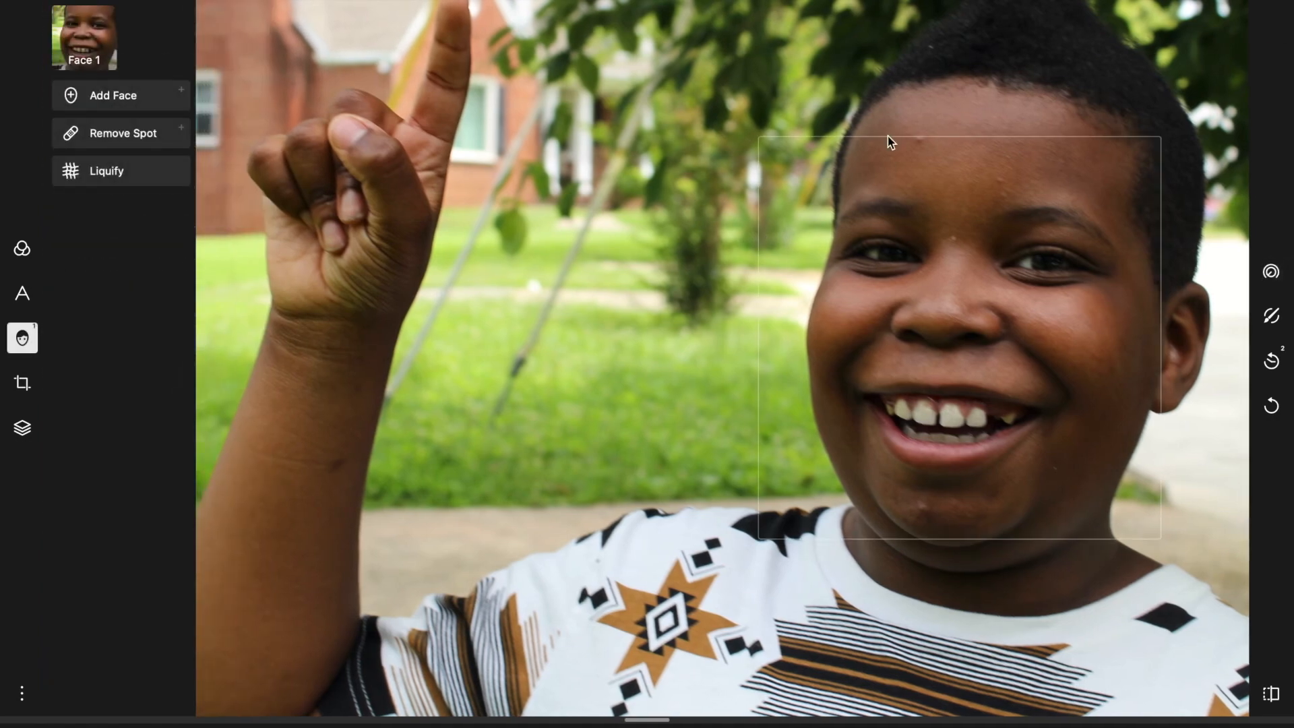
click(1271, 271)
drag(1176, 251, 1193, 244)
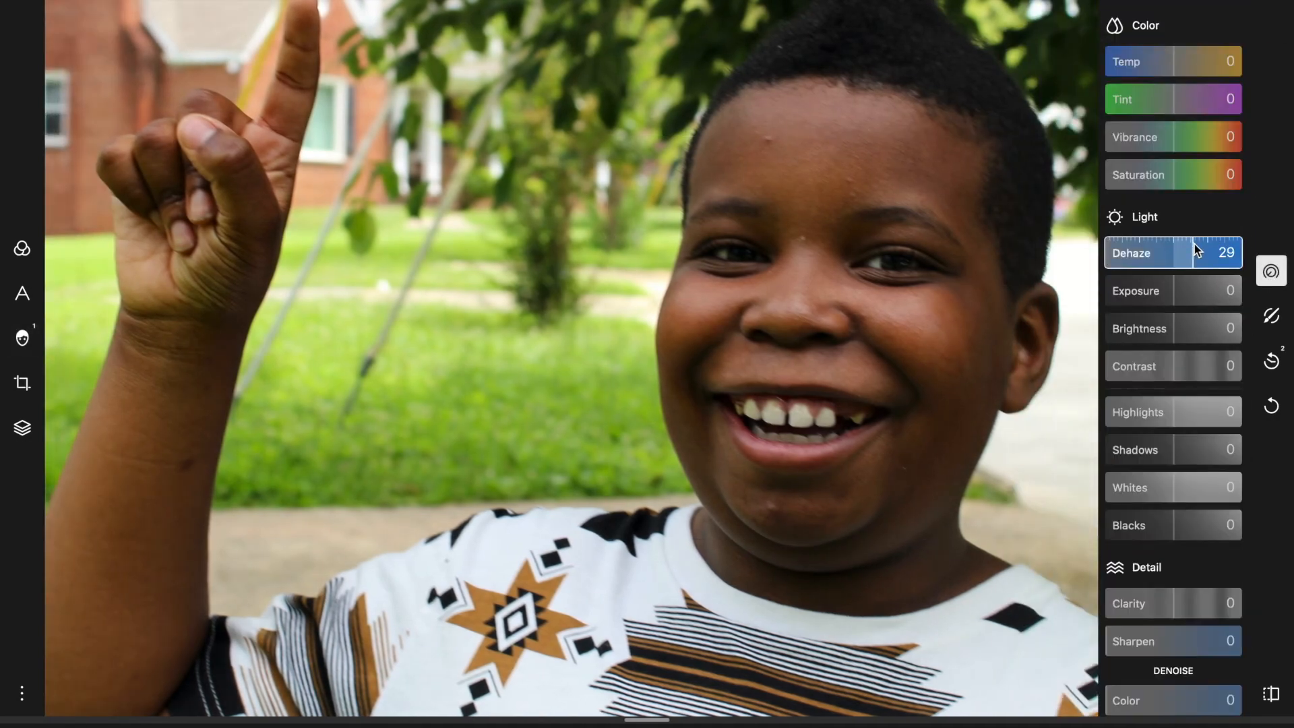
scroll(690, 341, down, 5)
drag(1189, 262, 1208, 260)
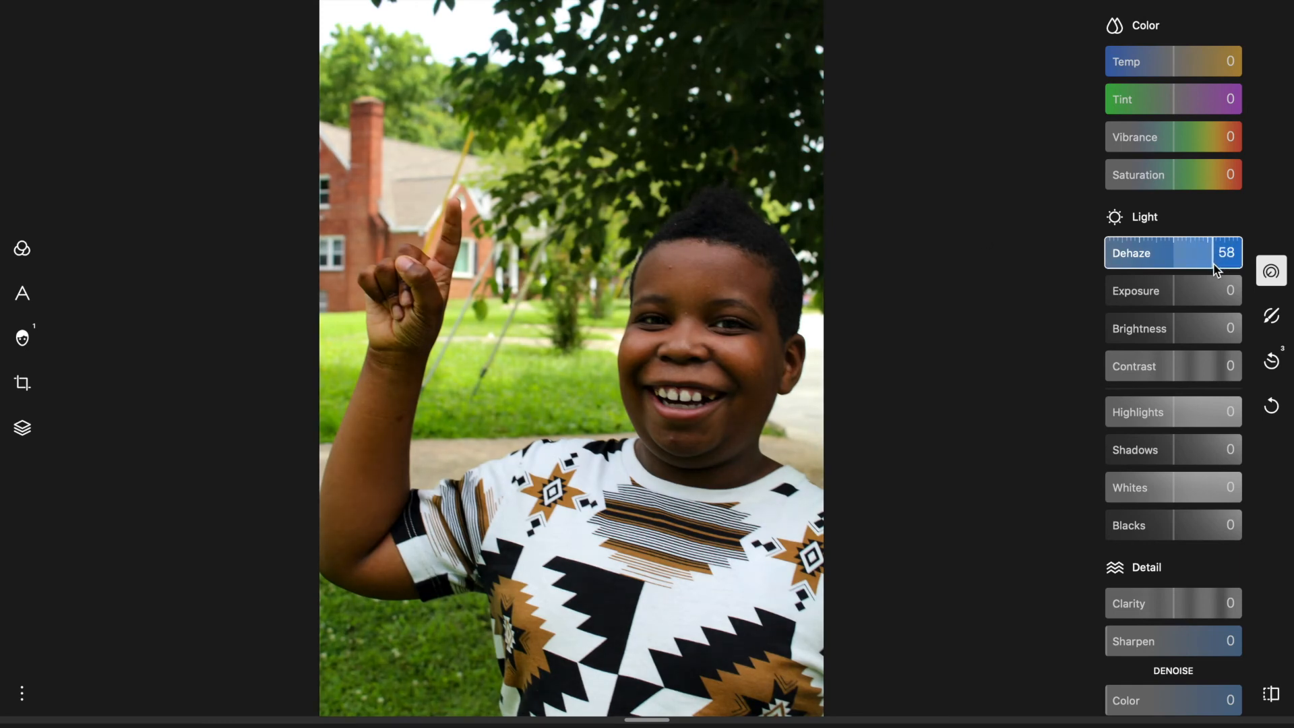
drag(1202, 265, 1202, 265)
Save a JPEG copy of the pointing-boy photo, named with the boy's first name followed by "edit 2"
key(super+s)
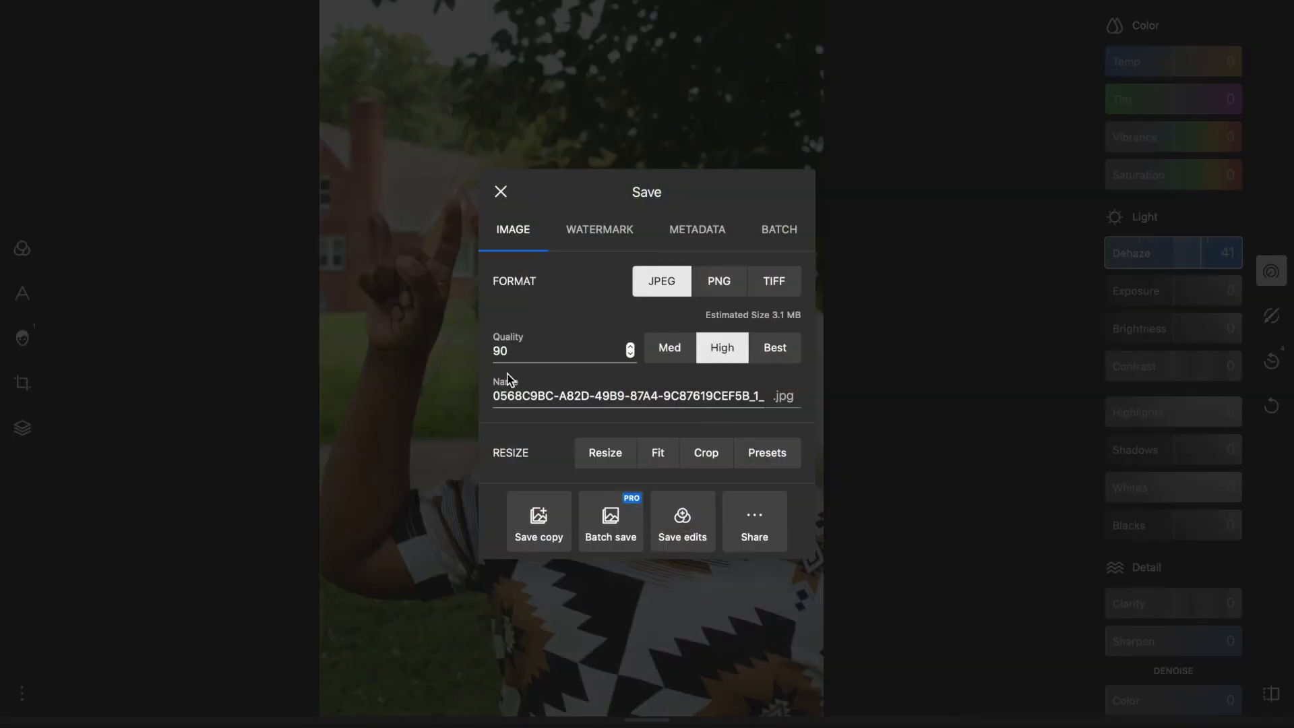
drag(492, 398, 864, 387)
text(gyasi edit 2)
click(543, 526)
click(782, 73)
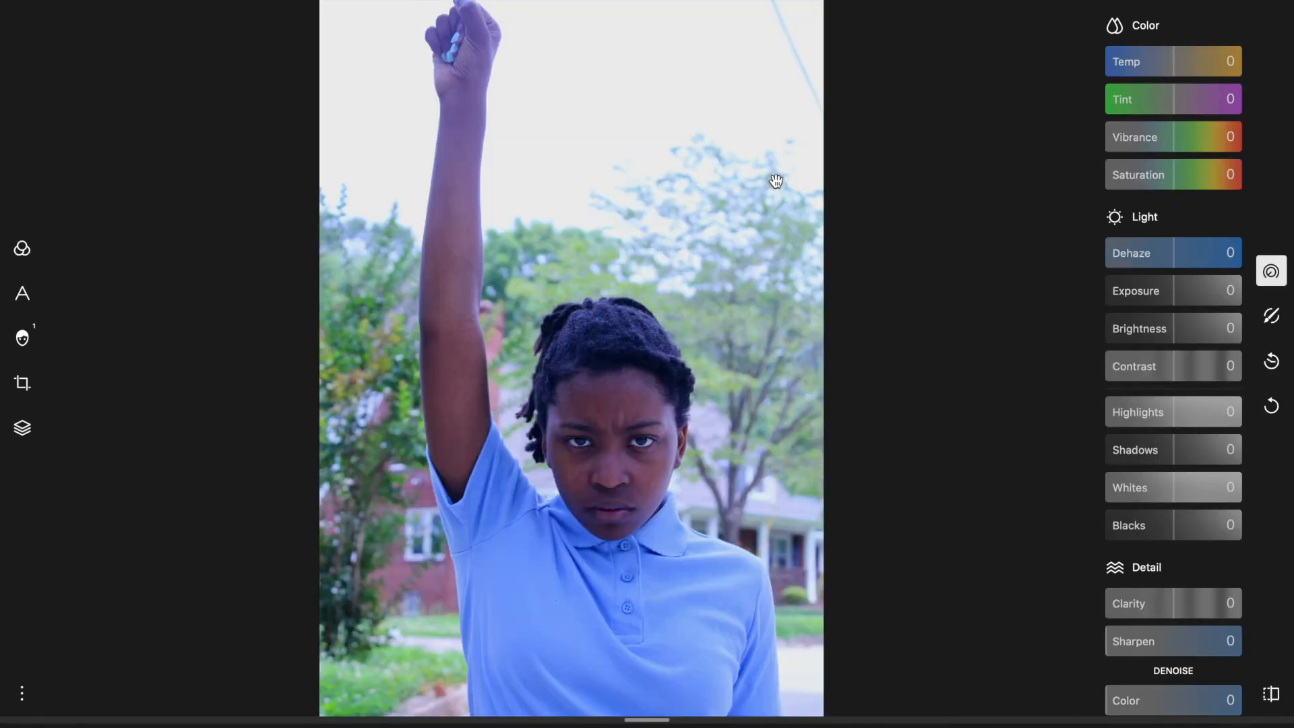
On the photo of the girl with the raised fist, set Dehaze to 17, Contrast to 14 and Highlights to -32
drag(1177, 261, 1184, 269)
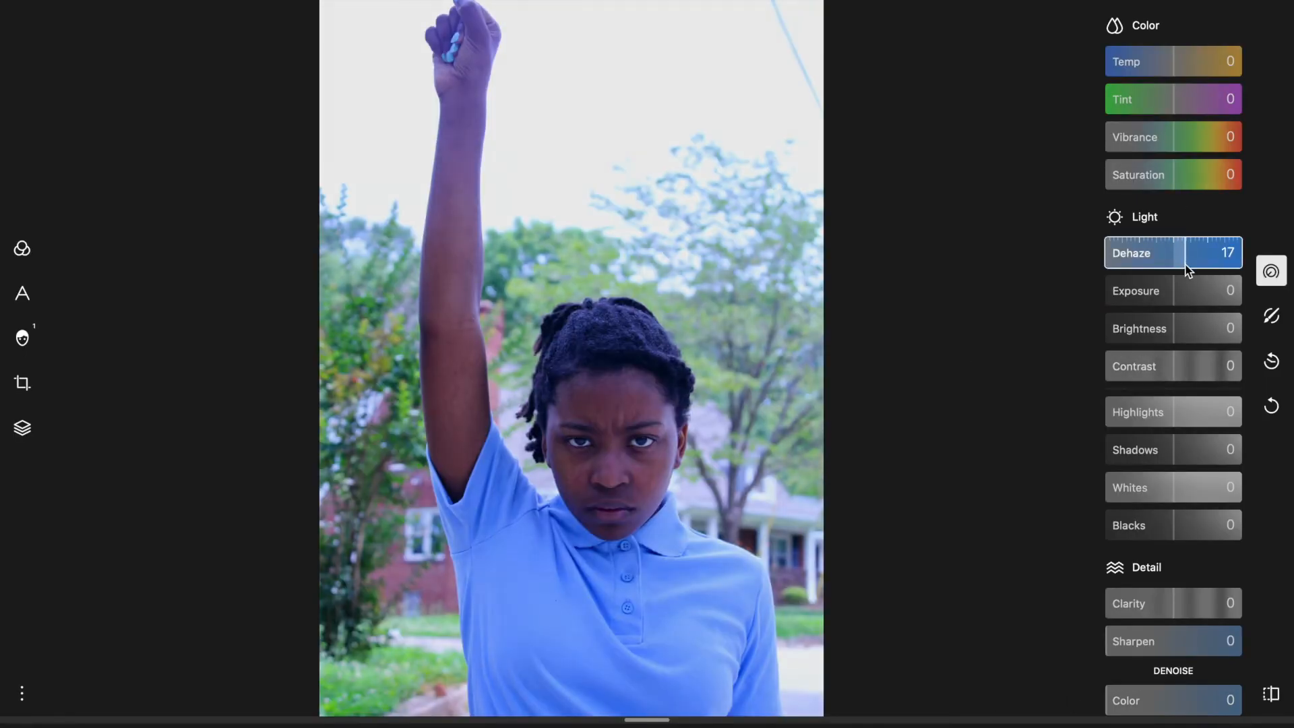
drag(1175, 367, 1185, 367)
mouse_move(1174, 413)
mouse_down()
mouse_move(1140, 426)
mouse_move(1152, 425)
mouse_up()
click(1171, 453)
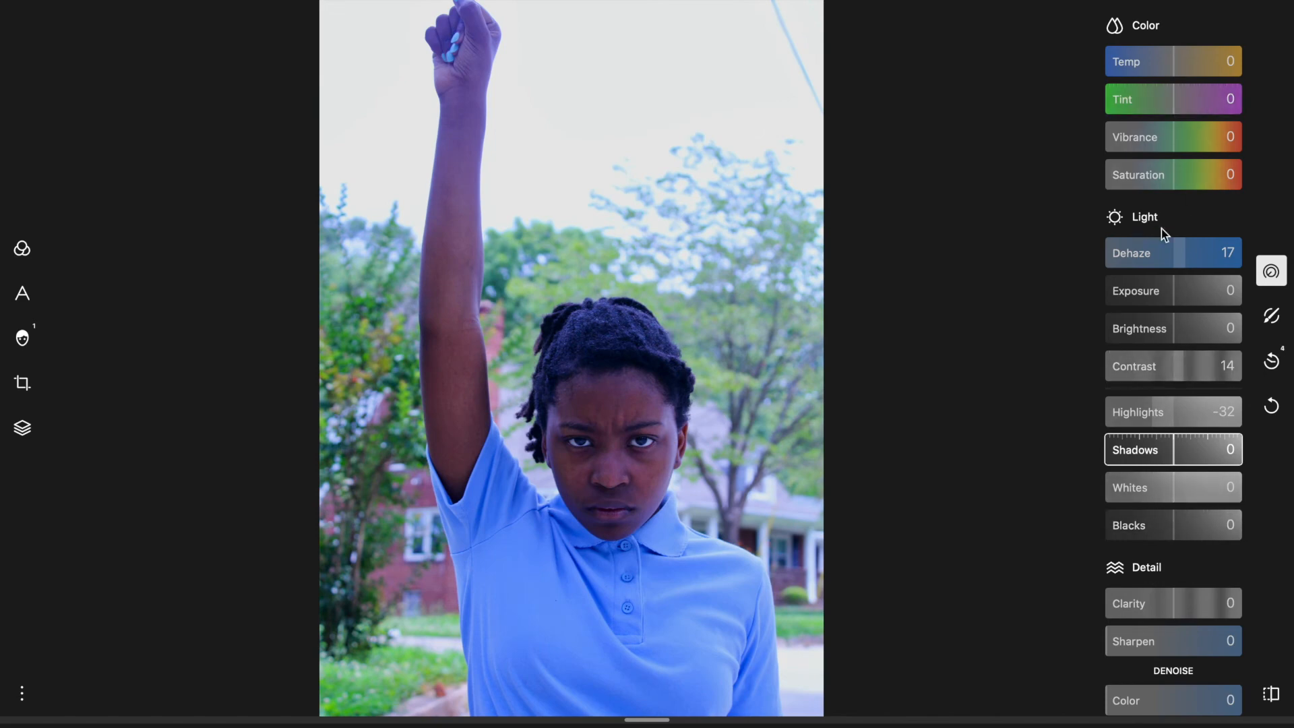
mouse_move(1190, 56)
mouse_down()
mouse_move(1171, 58)
mouse_move(1182, 58)
mouse_up()
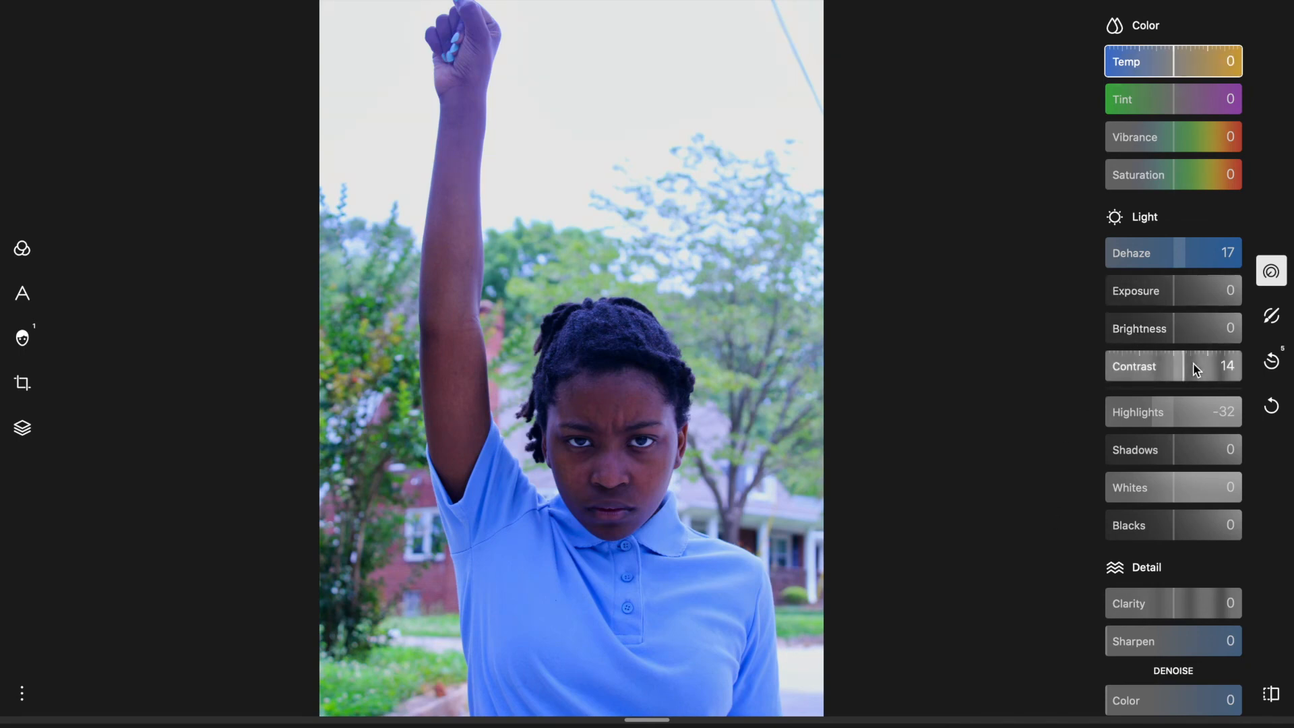
Retouch the eyes of the girl with the raised fist using Brightness 59 and Clarity 53
click(22, 337)
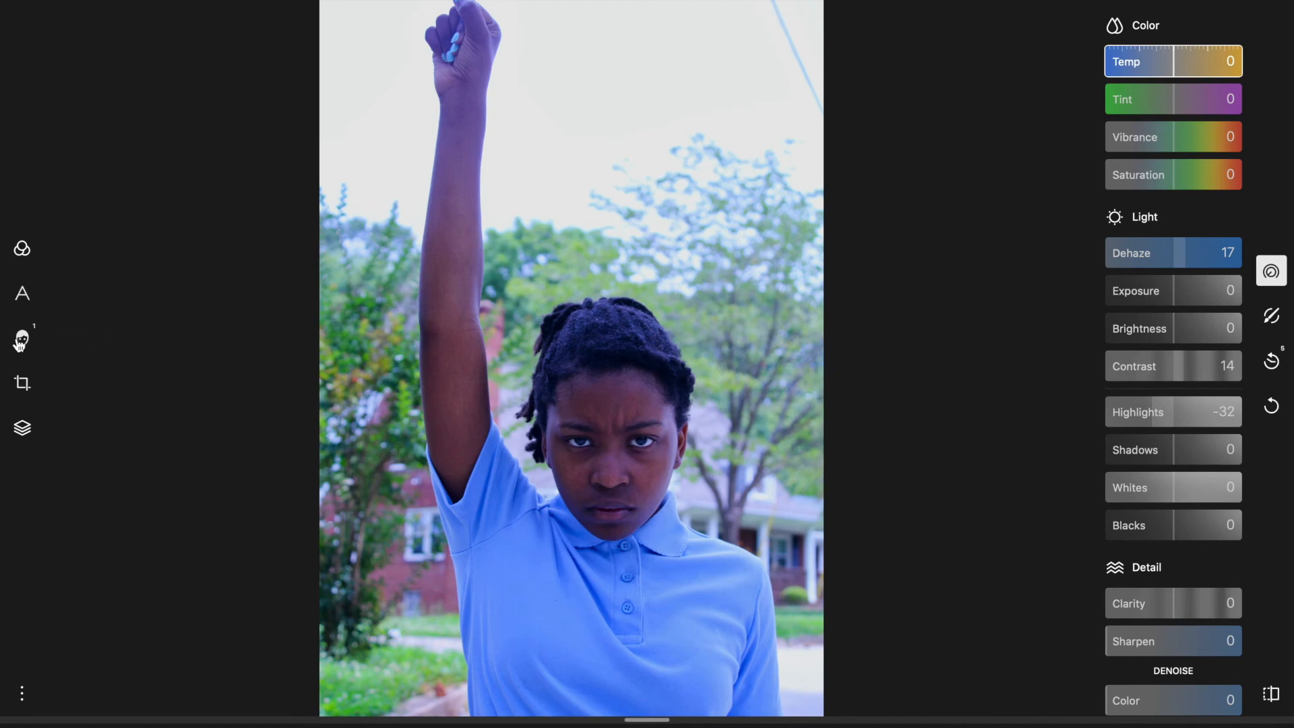
click(84, 48)
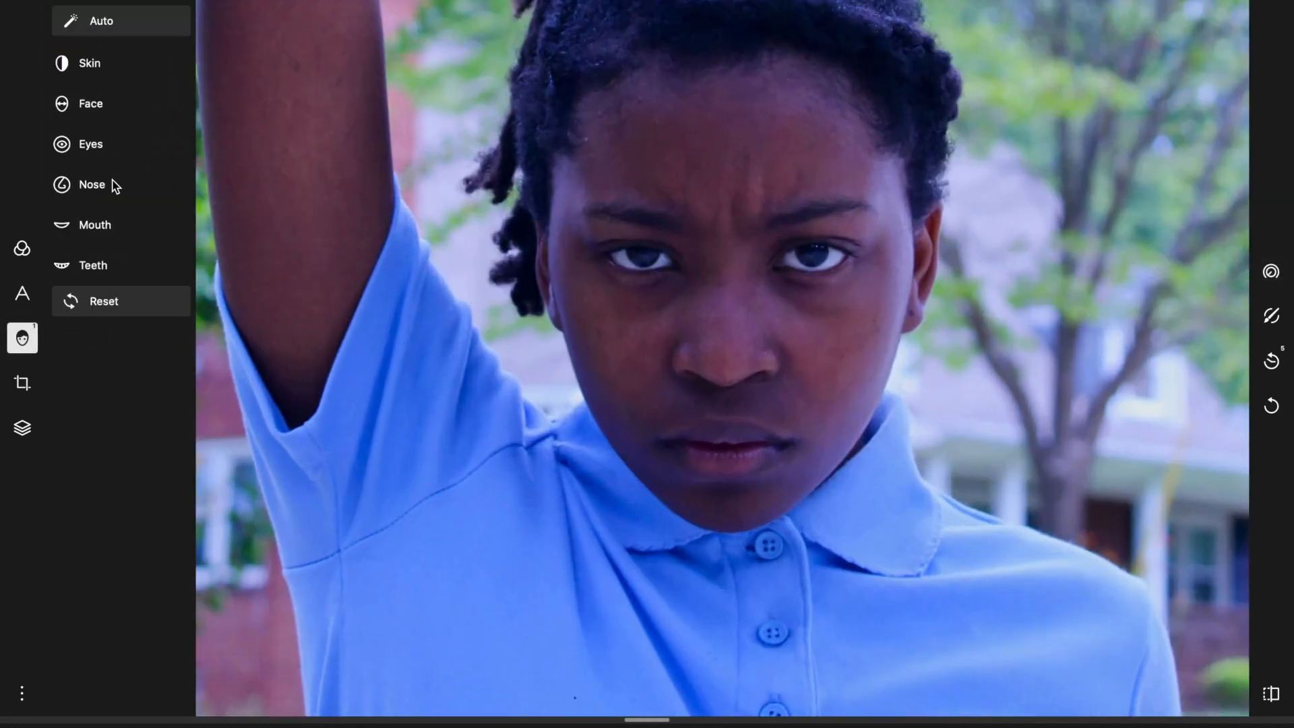
click(108, 144)
drag(68, 229, 138, 233)
drag(63, 298, 135, 303)
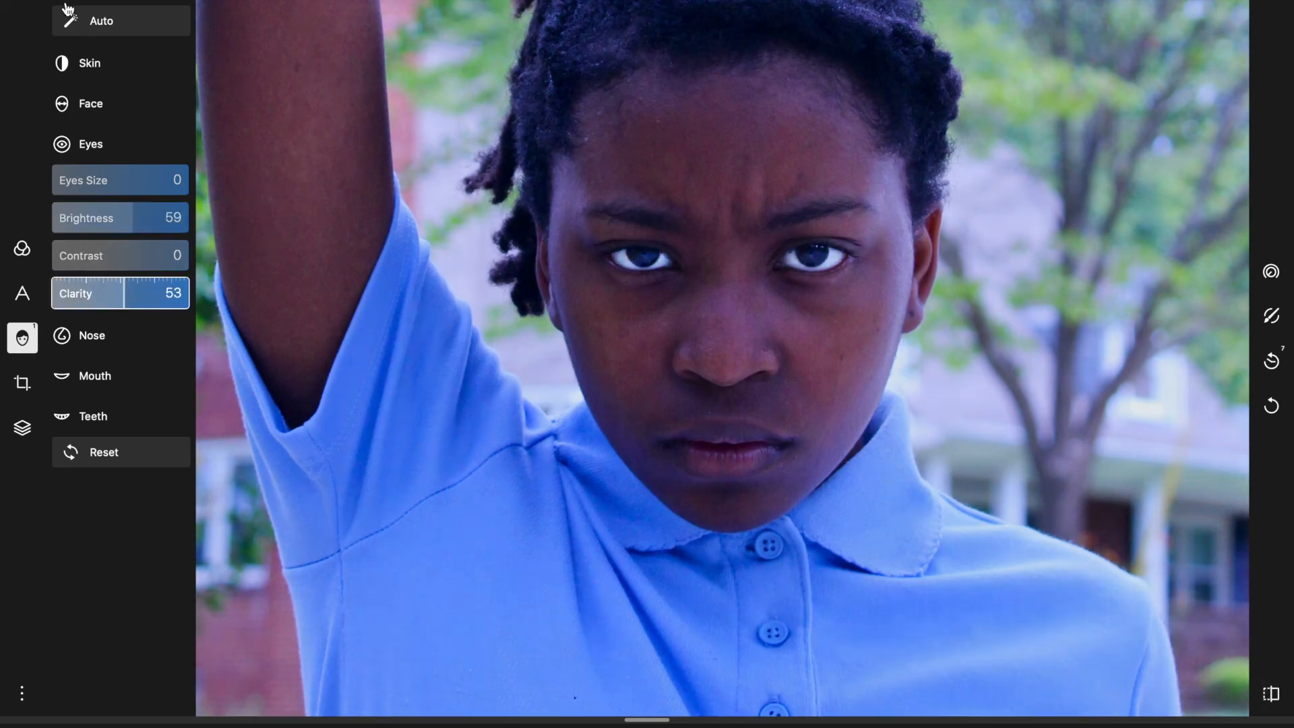
click(67, 9)
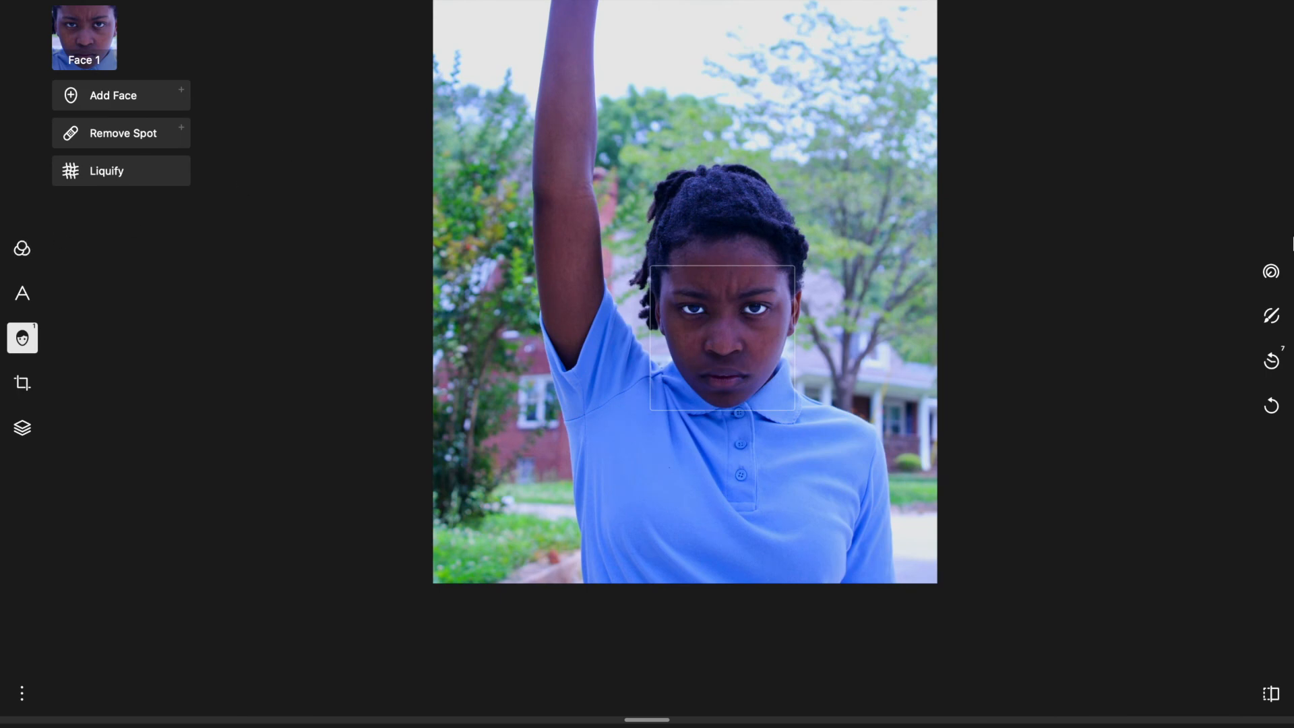
click(1271, 271)
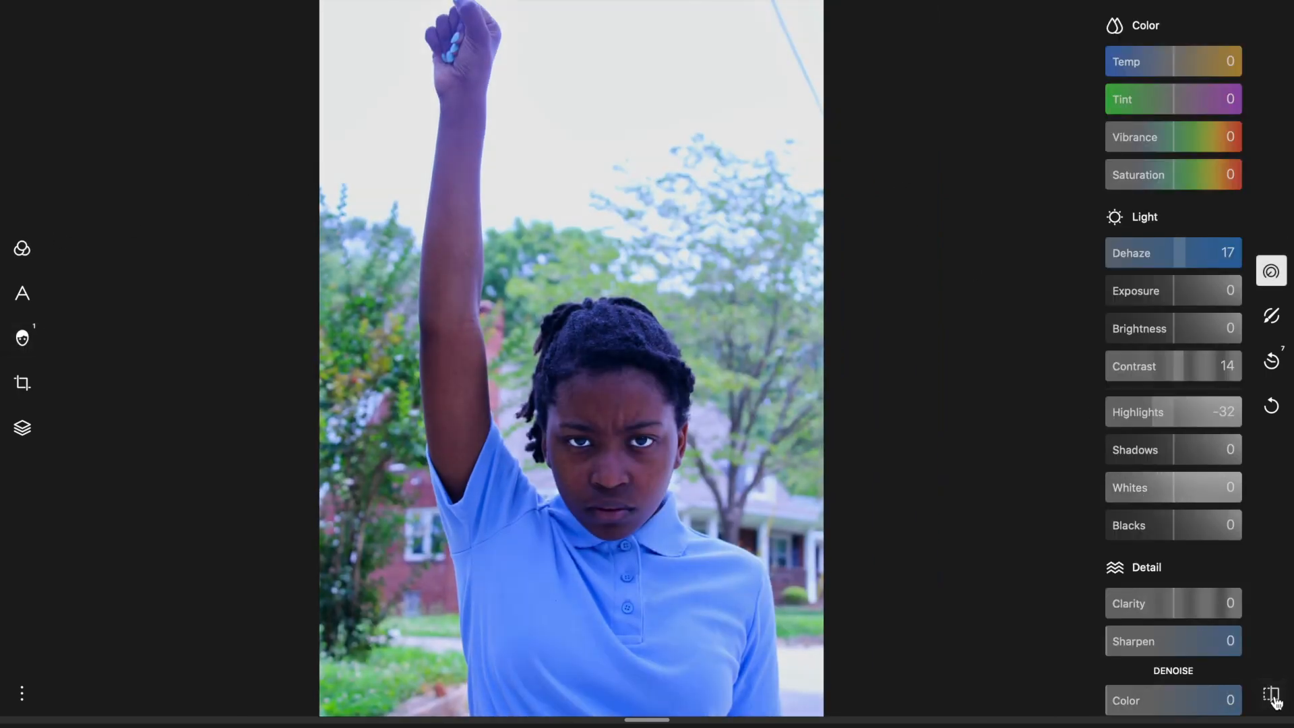
Save a JPEG copy of the raised-fist photo under the name "free edit 3"
key(ctrl+s)
drag(497, 395, 968, 398)
text(free edit 3)
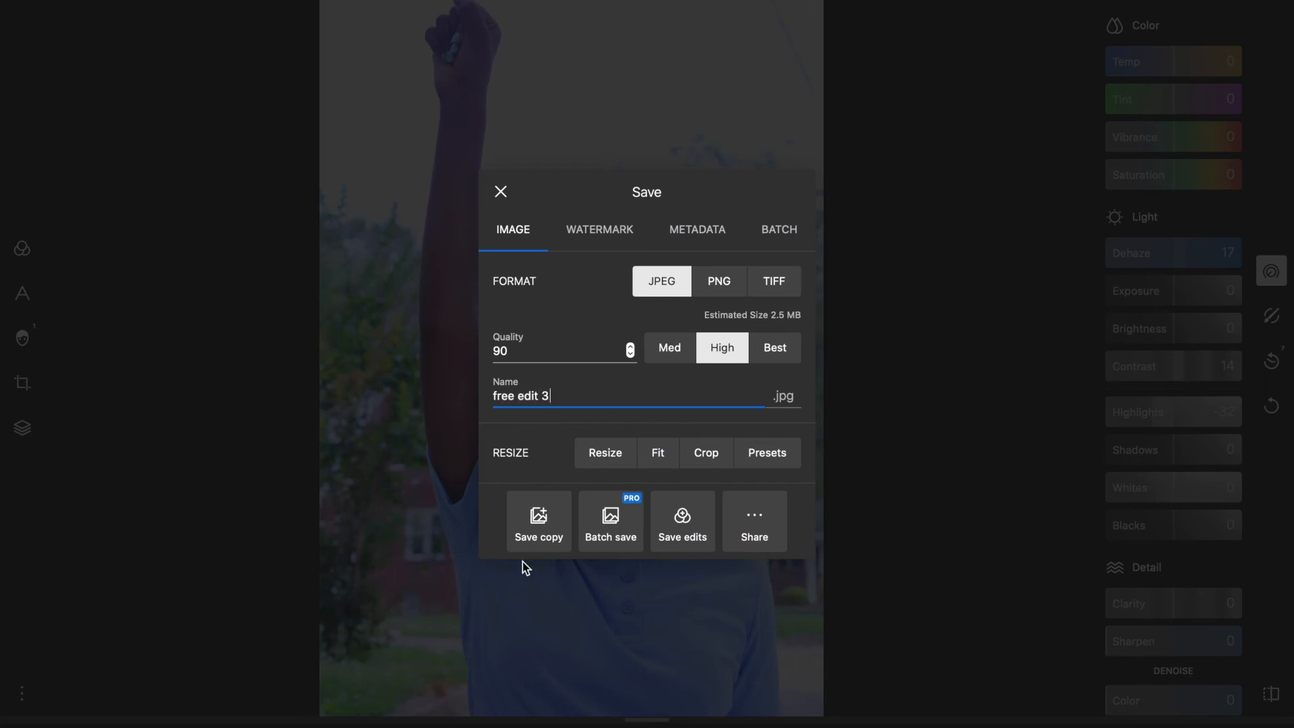
click(537, 533)
click(757, 82)
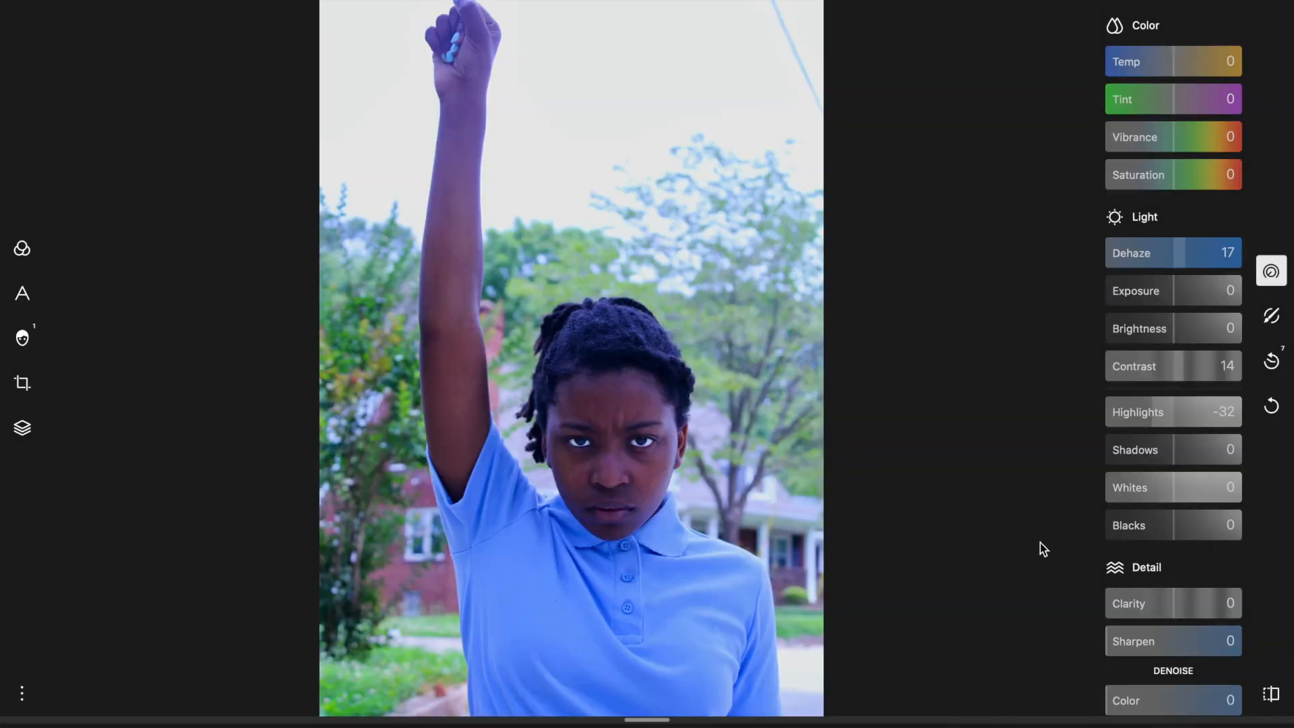
Open the close-up of the girl with tears and raise the Brightness, Clarity and Contrast of her eyes
click(1097, 725)
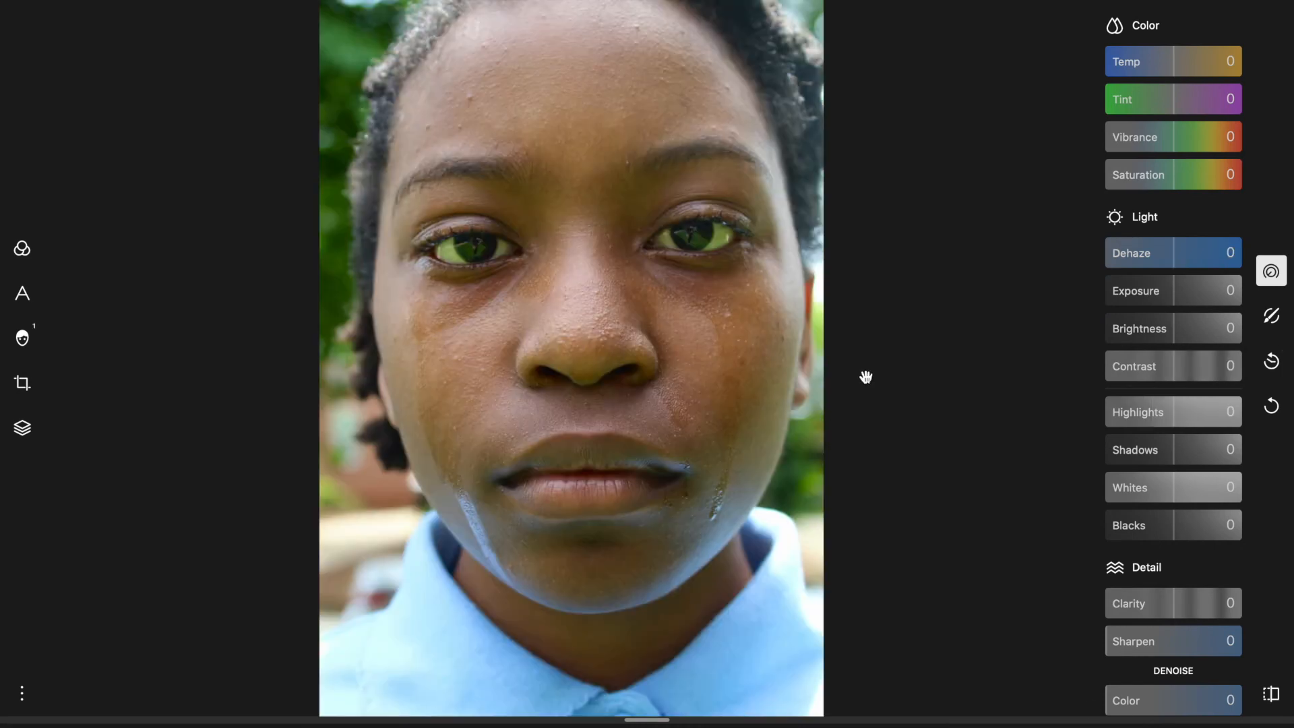
click(22, 339)
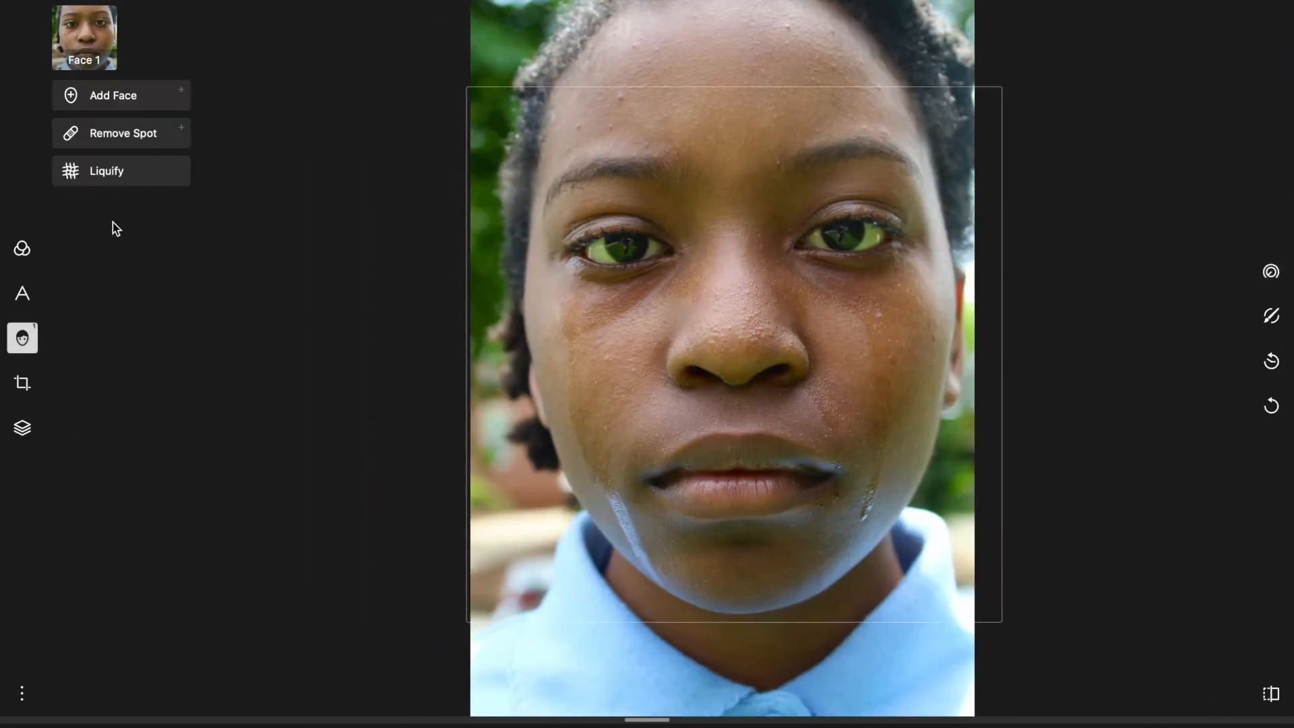
click(100, 16)
click(156, 140)
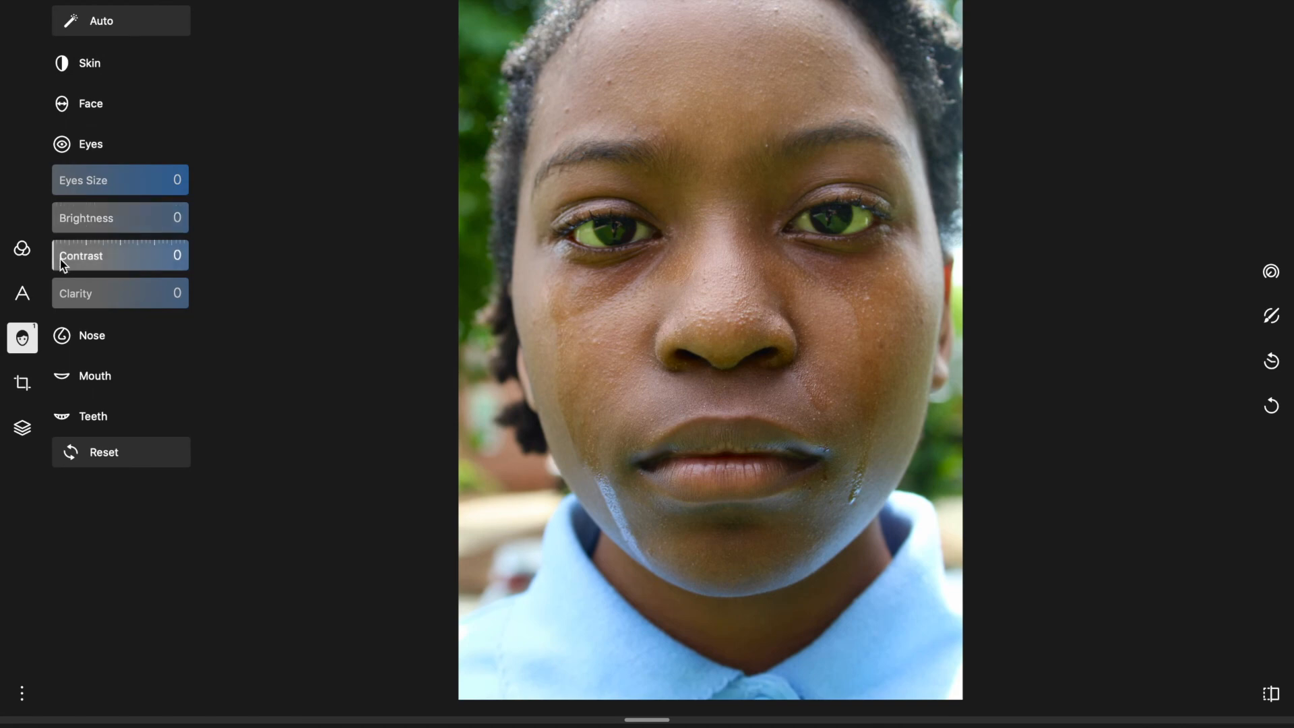
drag(65, 213, 111, 223)
drag(71, 297, 128, 300)
mouse_move(58, 261)
mouse_down()
mouse_move(228, 254)
mouse_move(89, 262)
mouse_up()
click(695, 224)
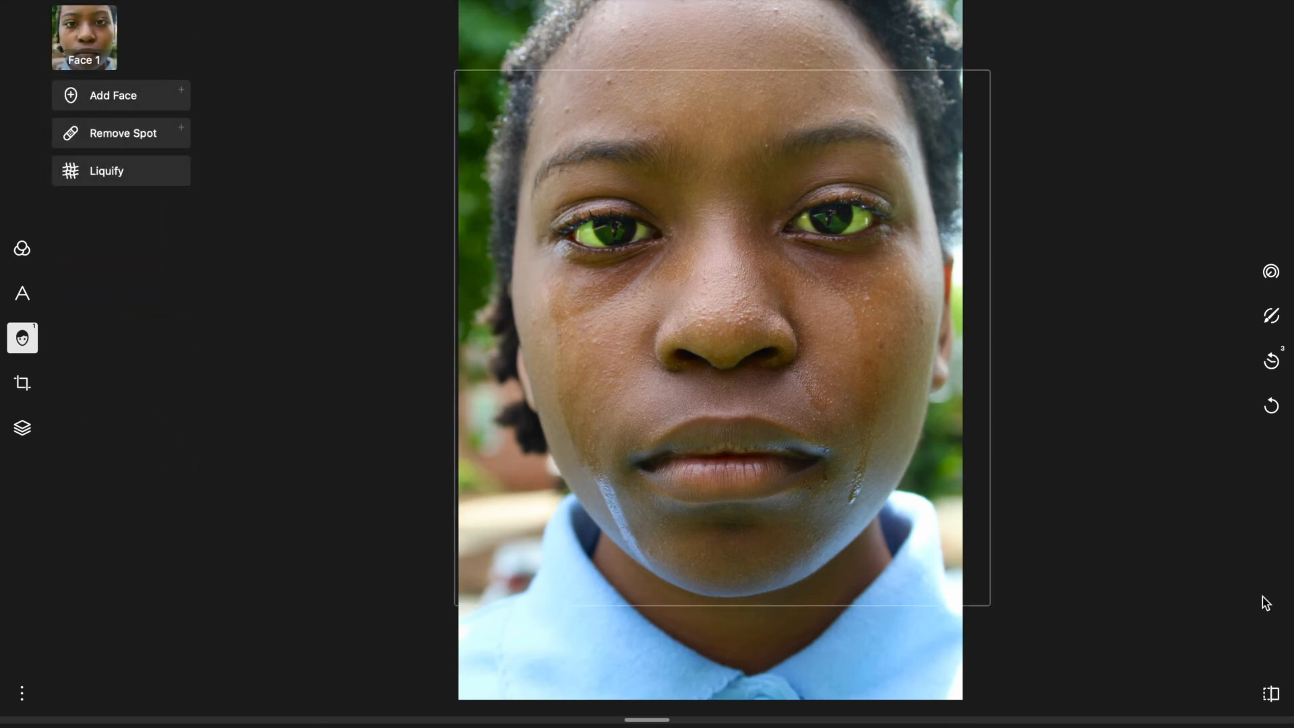
click(1269, 273)
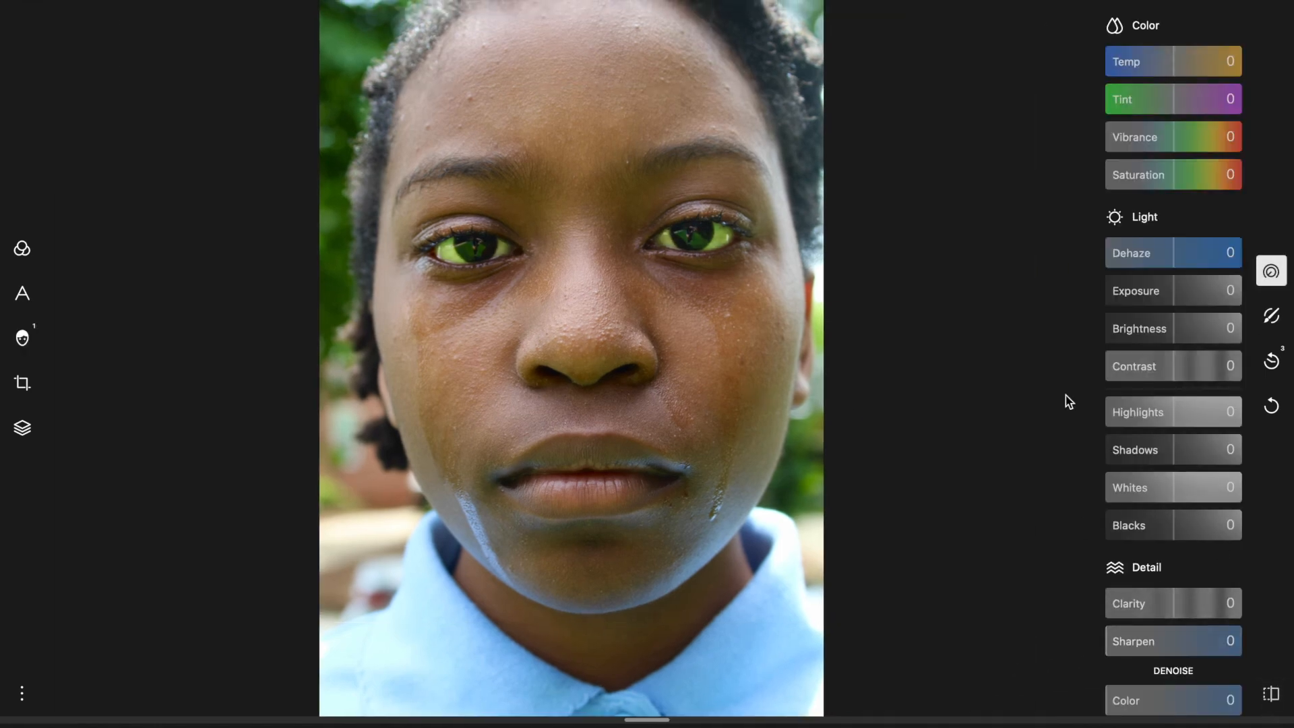
Save a JPEG copy of the tearful close-up under the name "free edit 4"
key(super+s)
key(super+a)
text(free)
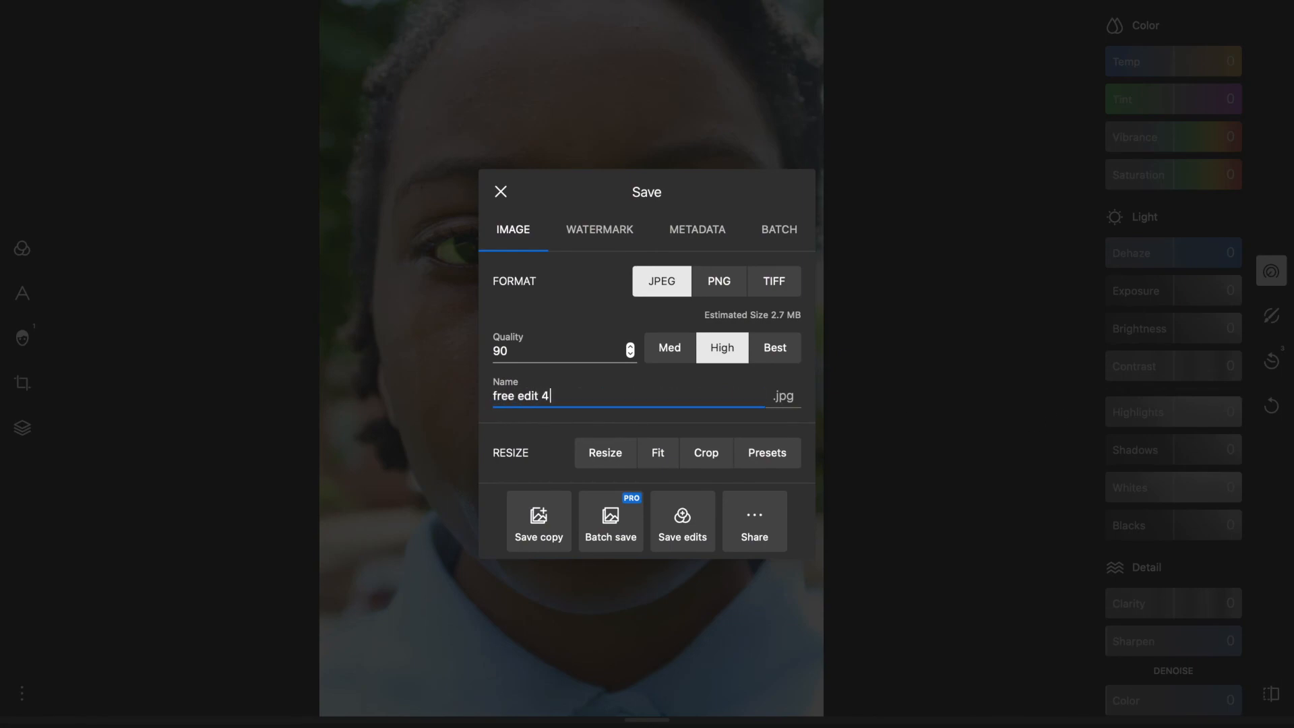
click(547, 529)
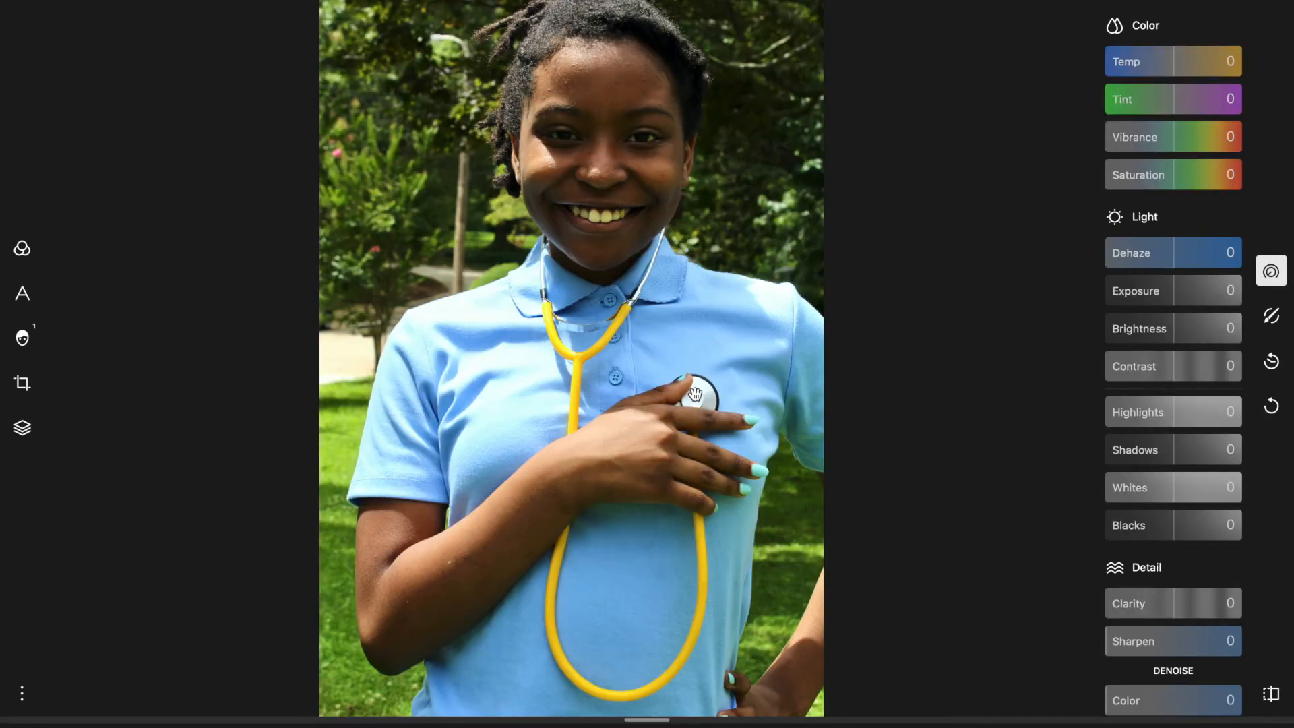
Retouch the teeth of the smiling girl with the yellow stethoscope using Whitening 49 and Brightness 46
click(22, 337)
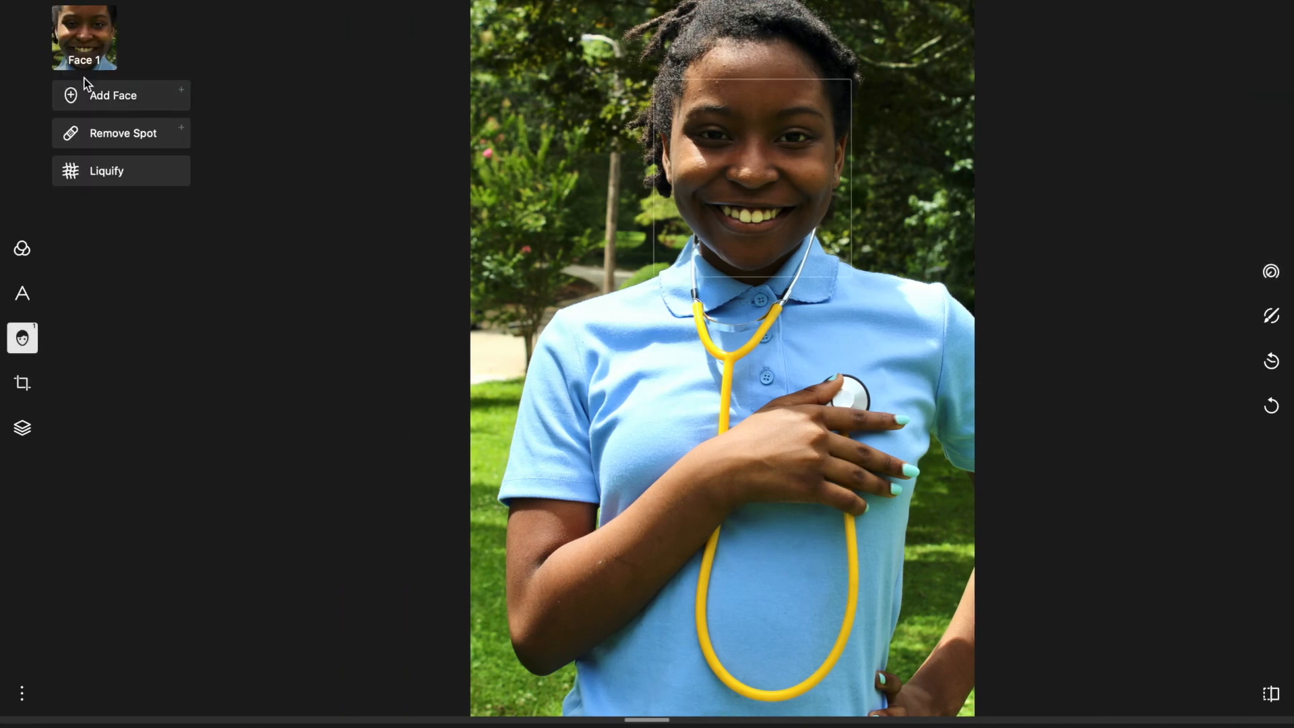
click(84, 72)
click(102, 269)
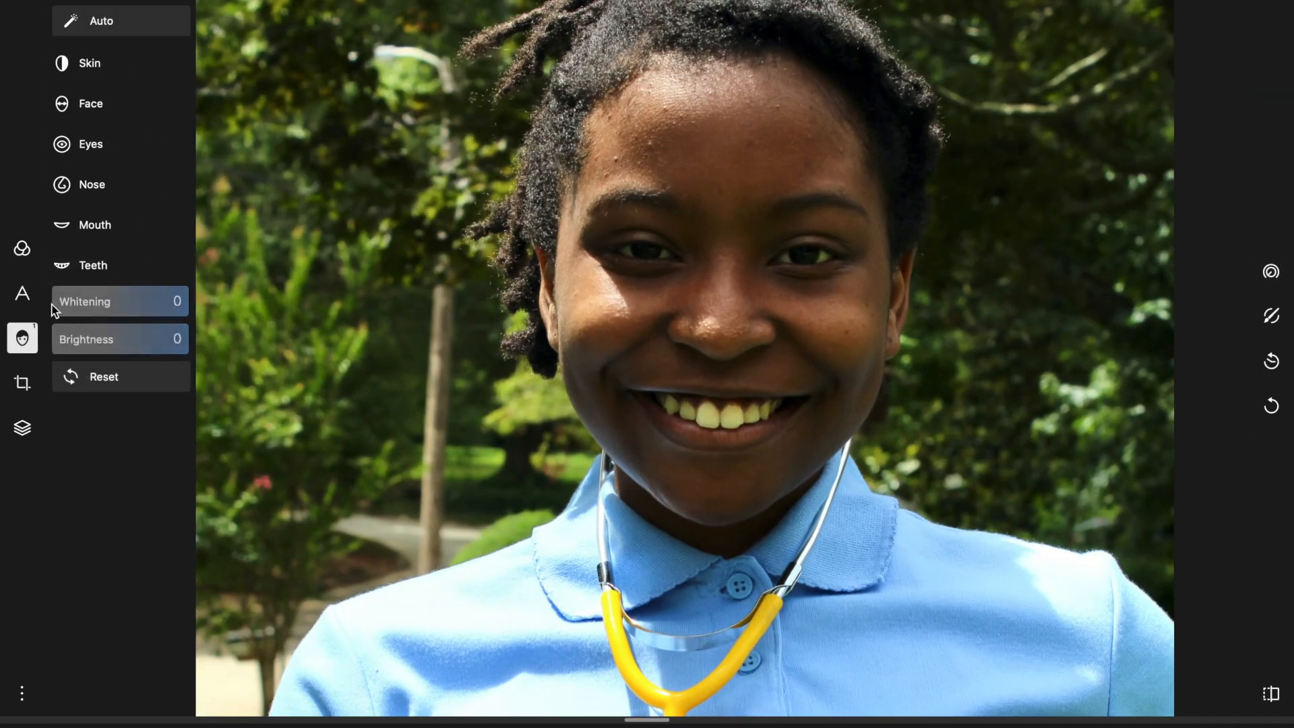
drag(119, 310, 108, 302)
drag(54, 342, 120, 305)
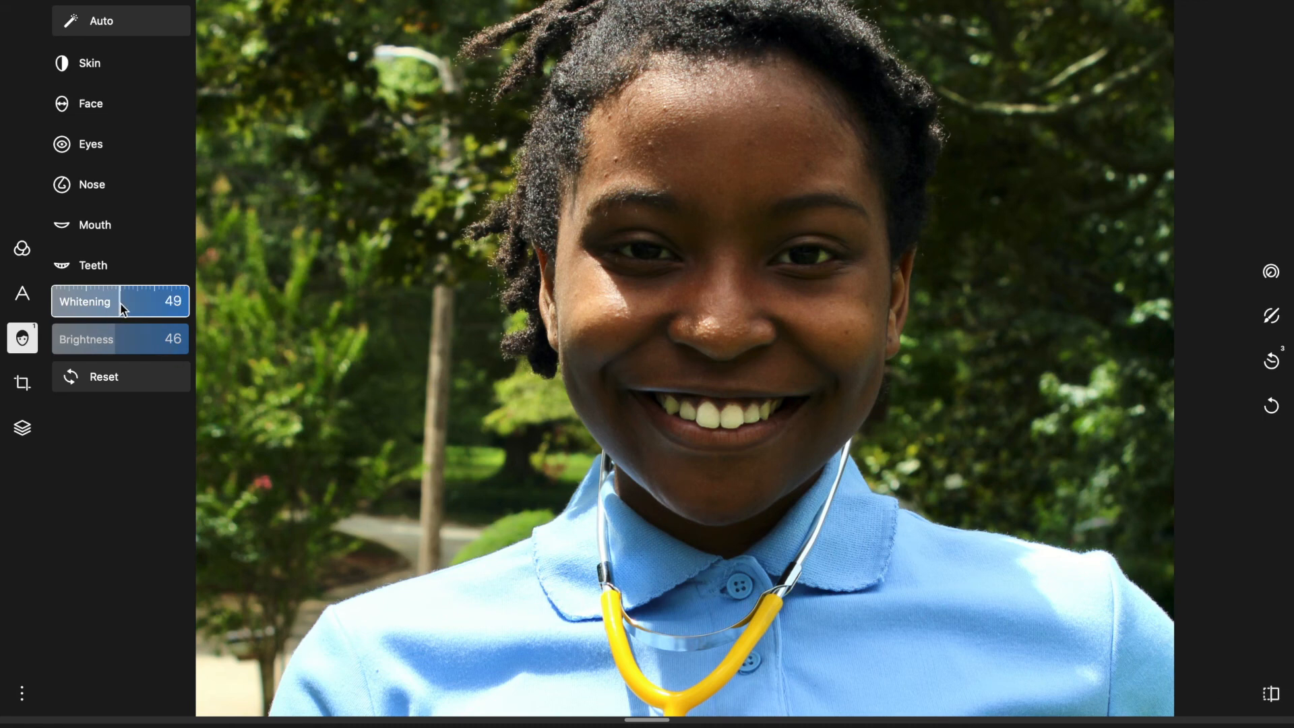
Raise the Brightness and Clarity of the eyes of the girl with the yellow stethoscope
click(79, 147)
drag(58, 216, 99, 225)
drag(64, 292, 137, 310)
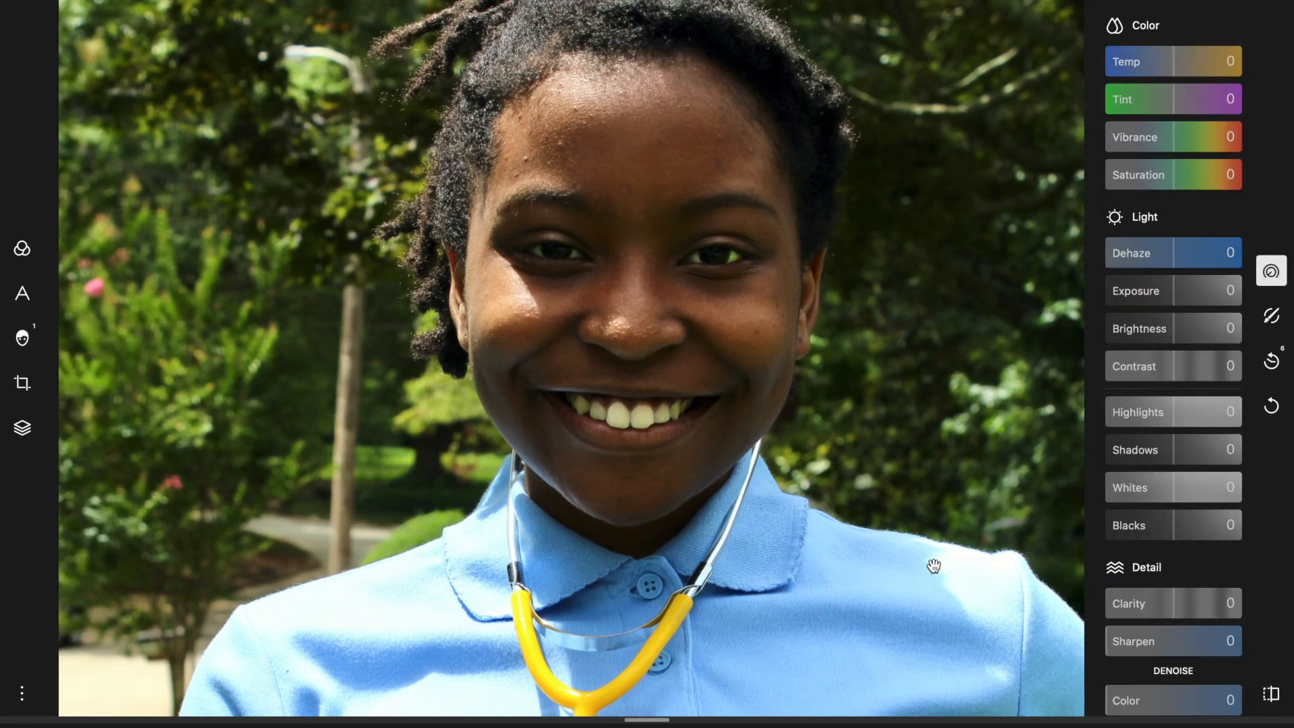
Set the stethoscope portrait's Contrast to -14, Blacks to 2 and Highlights to -29, and compare it with the original
scroll(938, 560, down, 5)
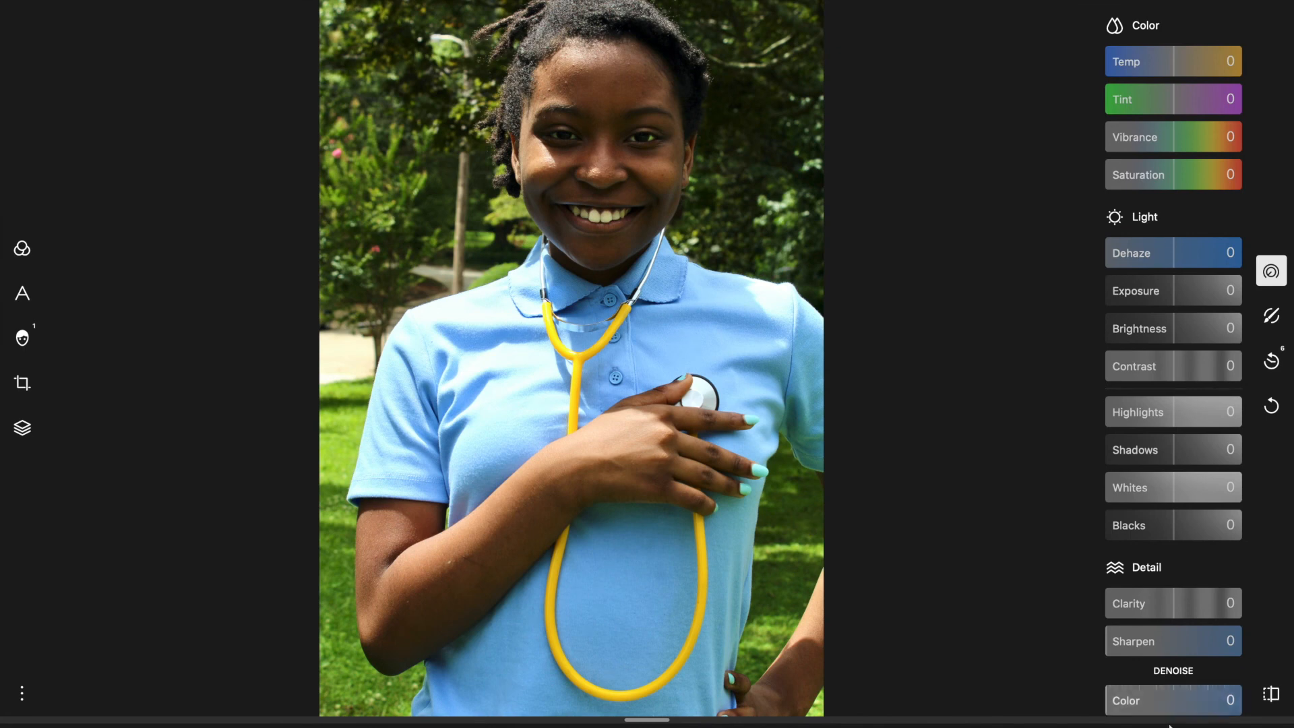
mouse_move(1174, 263)
mouse_down()
mouse_move(1193, 265)
mouse_move(1172, 266)
mouse_up()
drag(1171, 366, 1163, 367)
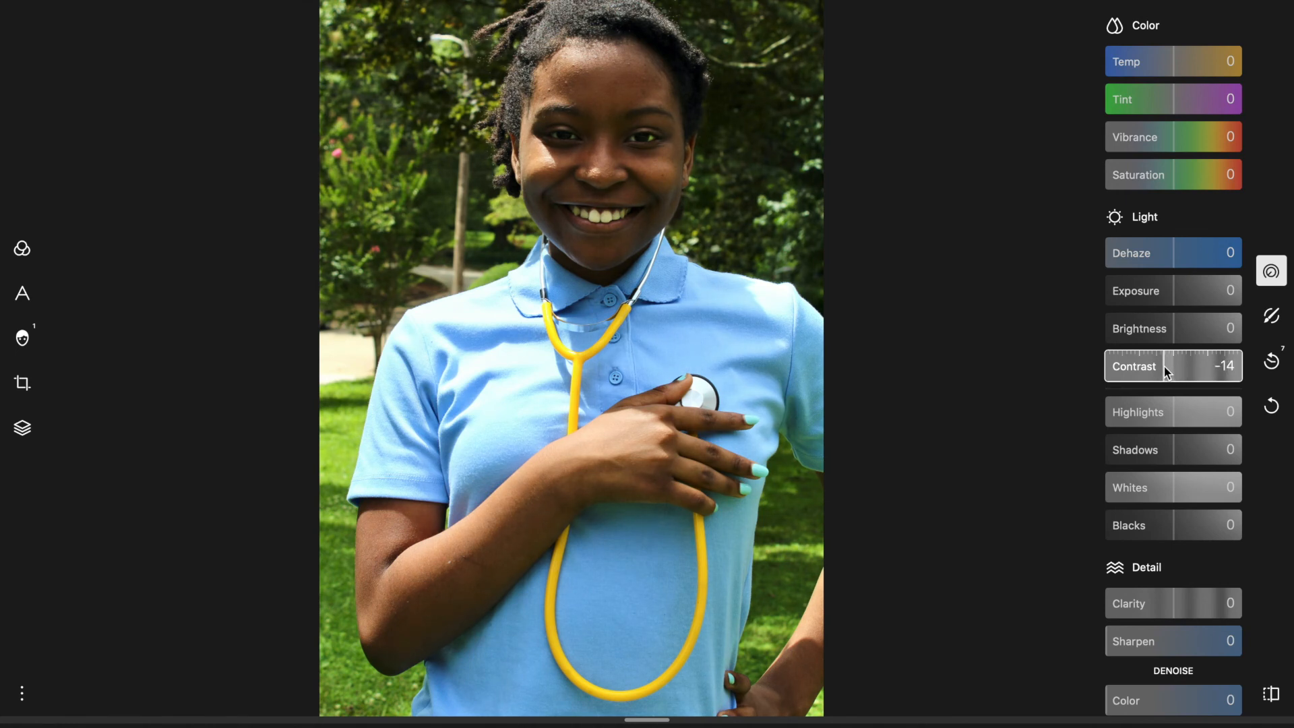
mouse_move(1174, 525)
mouse_down()
mouse_move(1159, 524)
mouse_move(1205, 525)
mouse_move(1184, 526)
mouse_up()
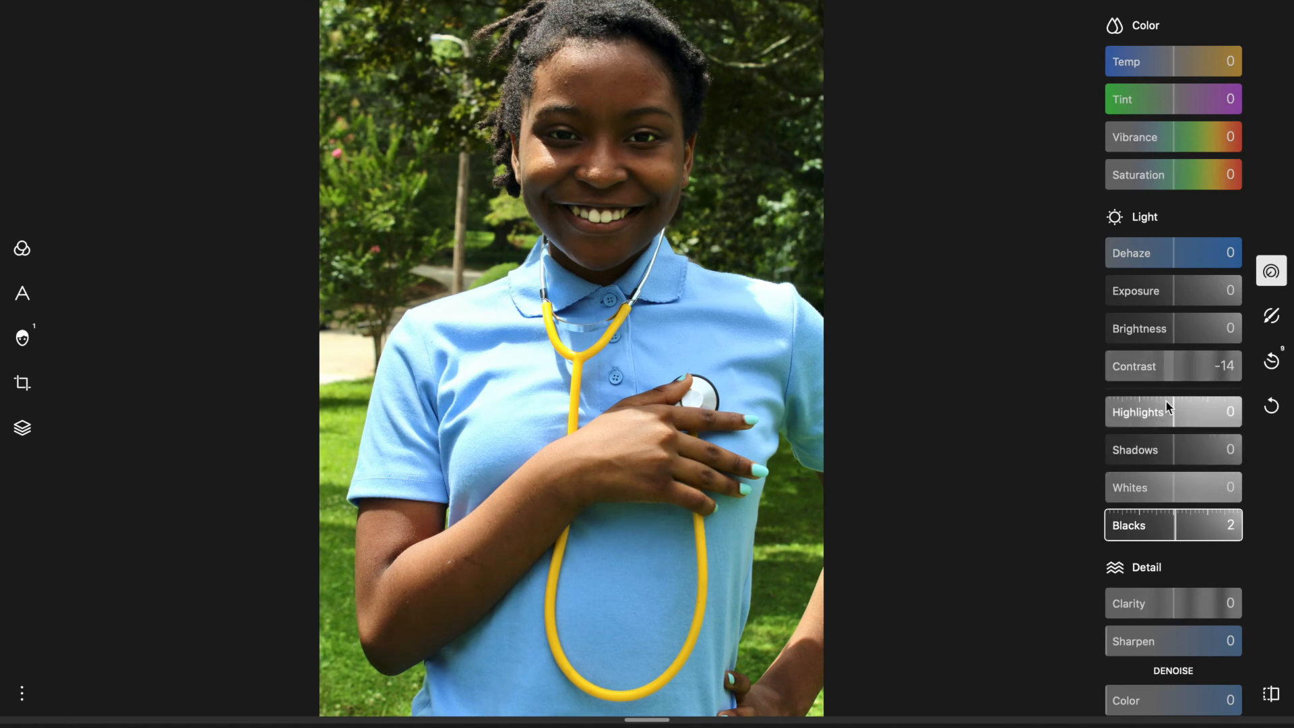
mouse_move(1173, 414)
mouse_down()
mouse_move(1199, 409)
mouse_move(1068, 434)
mouse_move(1167, 434)
mouse_move(1159, 418)
mouse_up()
click(1271, 694)
click(1272, 694)
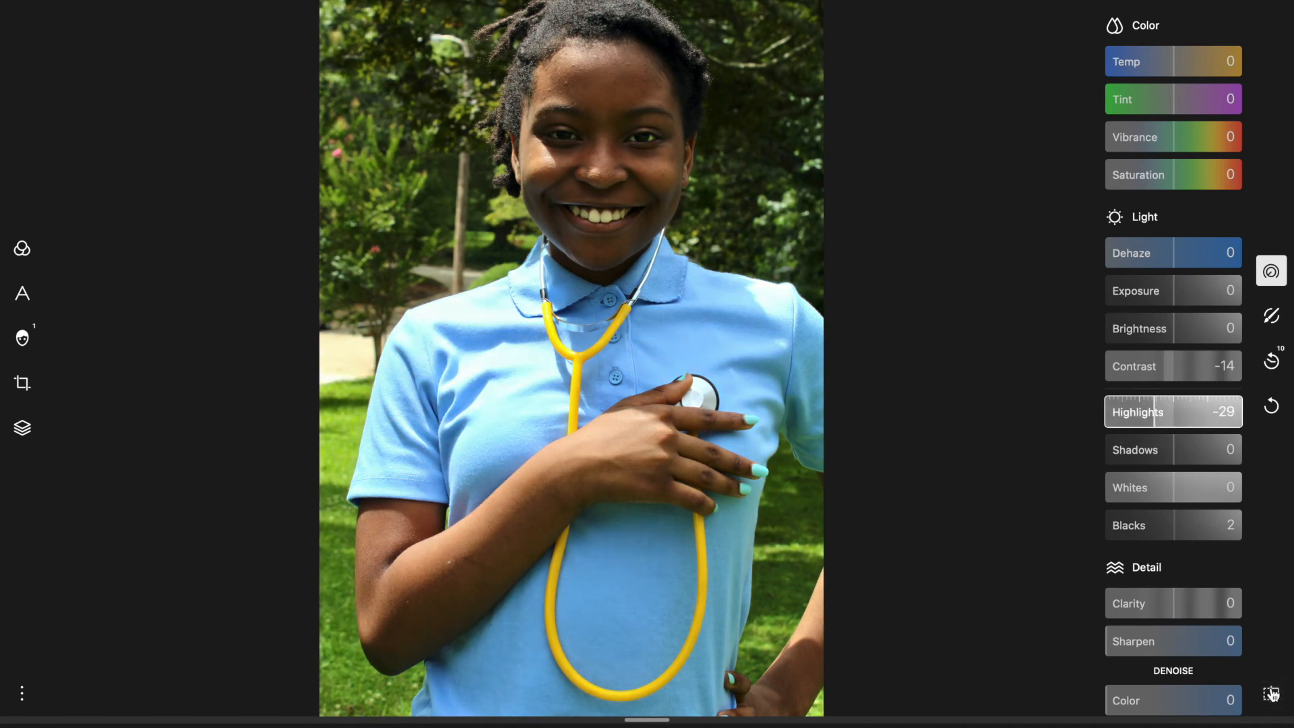
Save a high-quality JPEG copy of the stethoscope portrait under the name "free edit 5"
key(super+s)
click(531, 398)
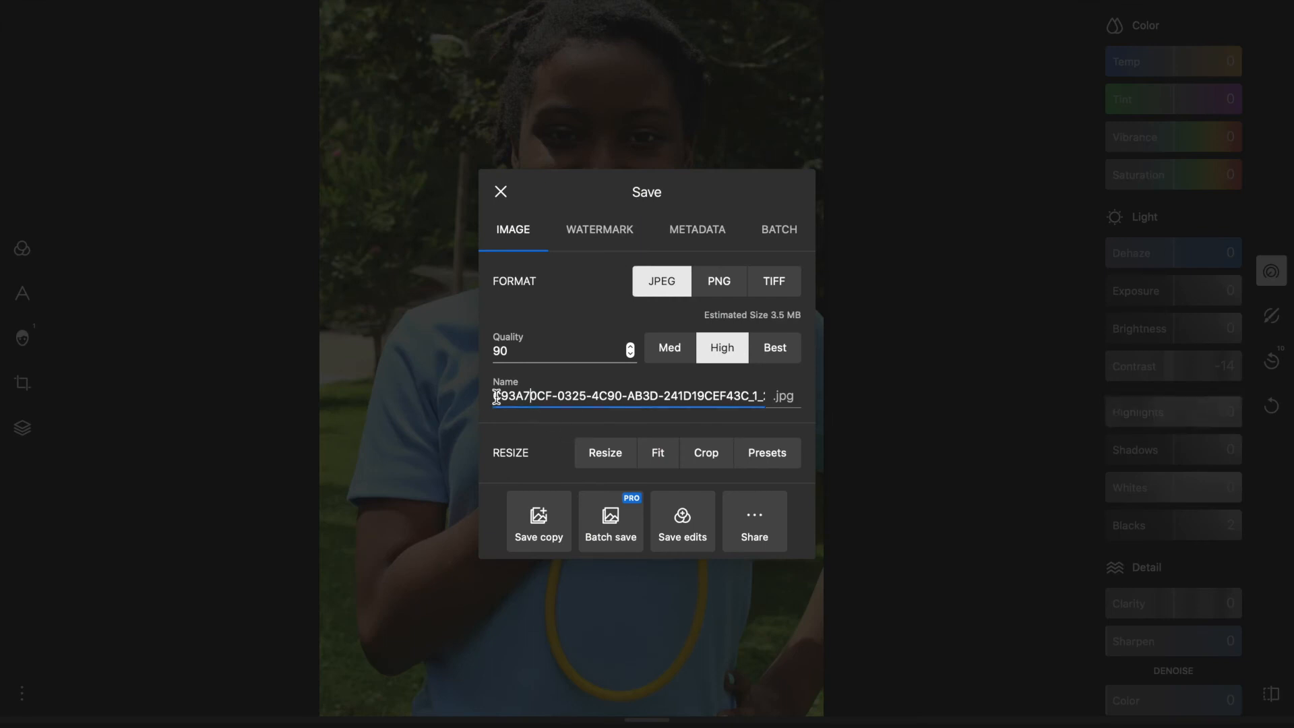
drag(497, 398, 912, 390)
key(BackSpace)
text(fre)
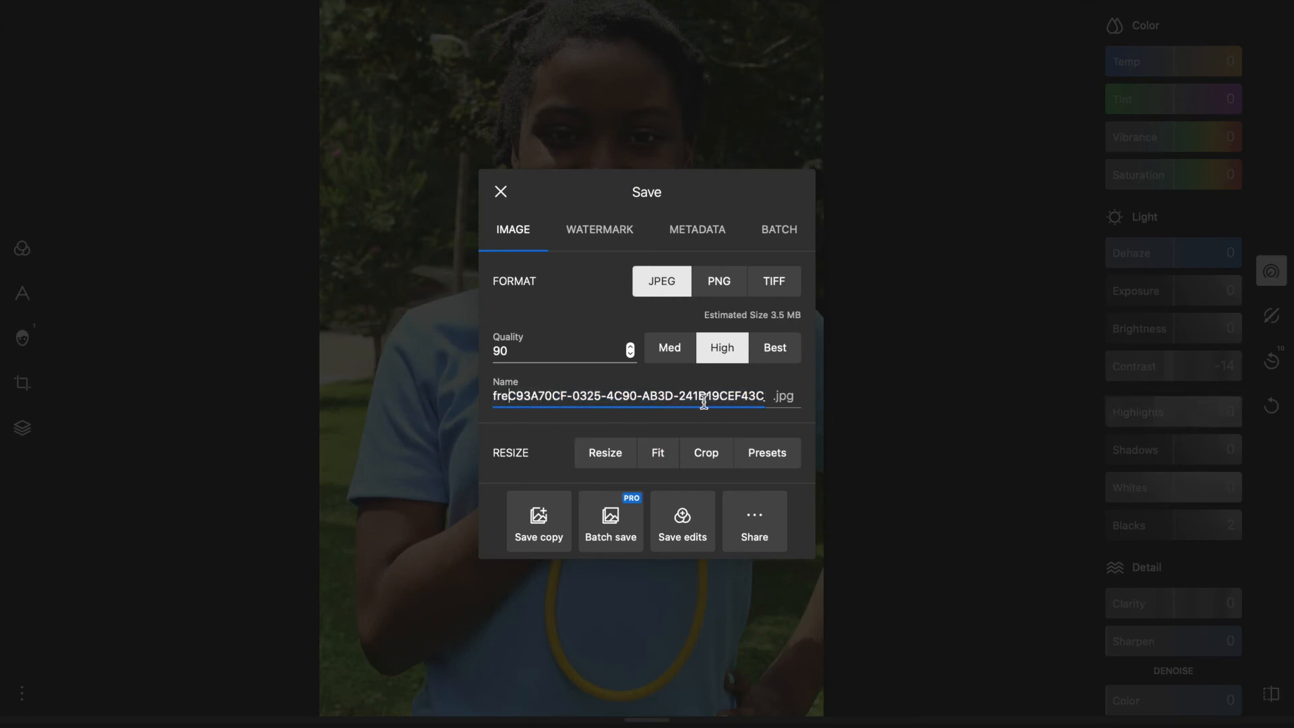
drag(506, 394, 1214, 385)
drag(766, 415, 425, 399)
key(BackSpace)
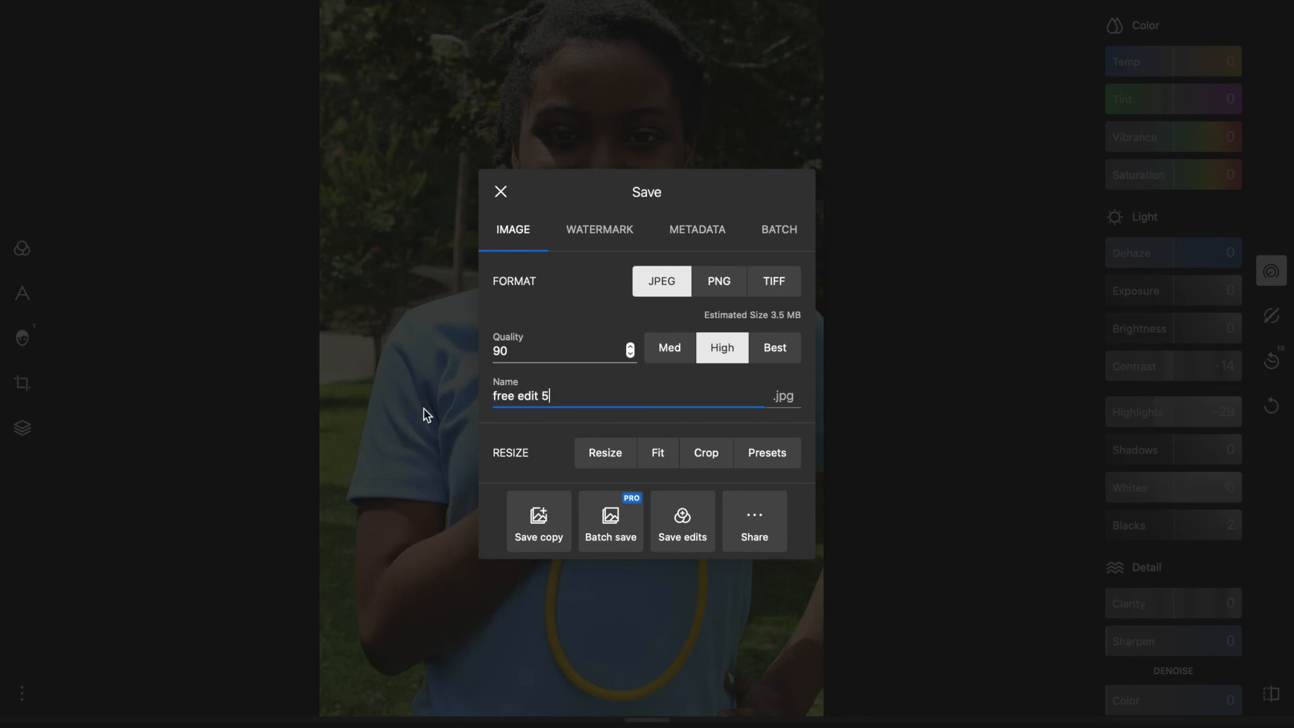
click(538, 520)
click(750, 73)
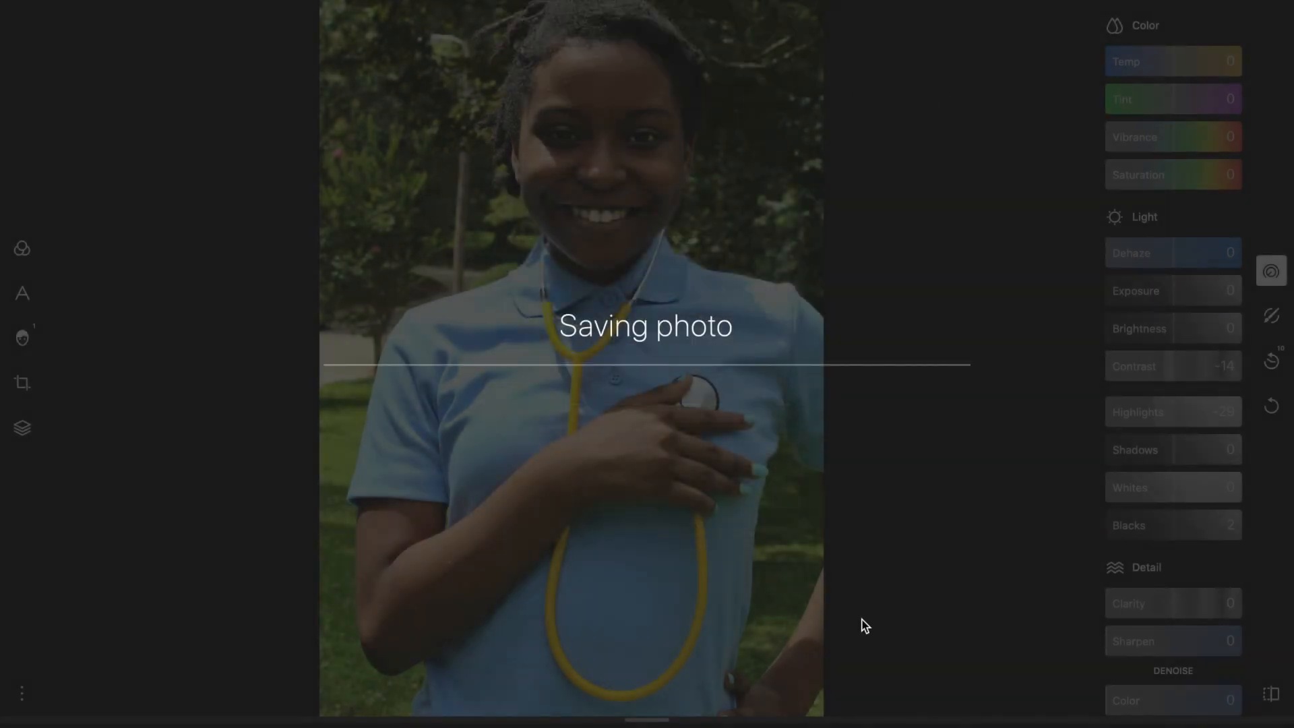